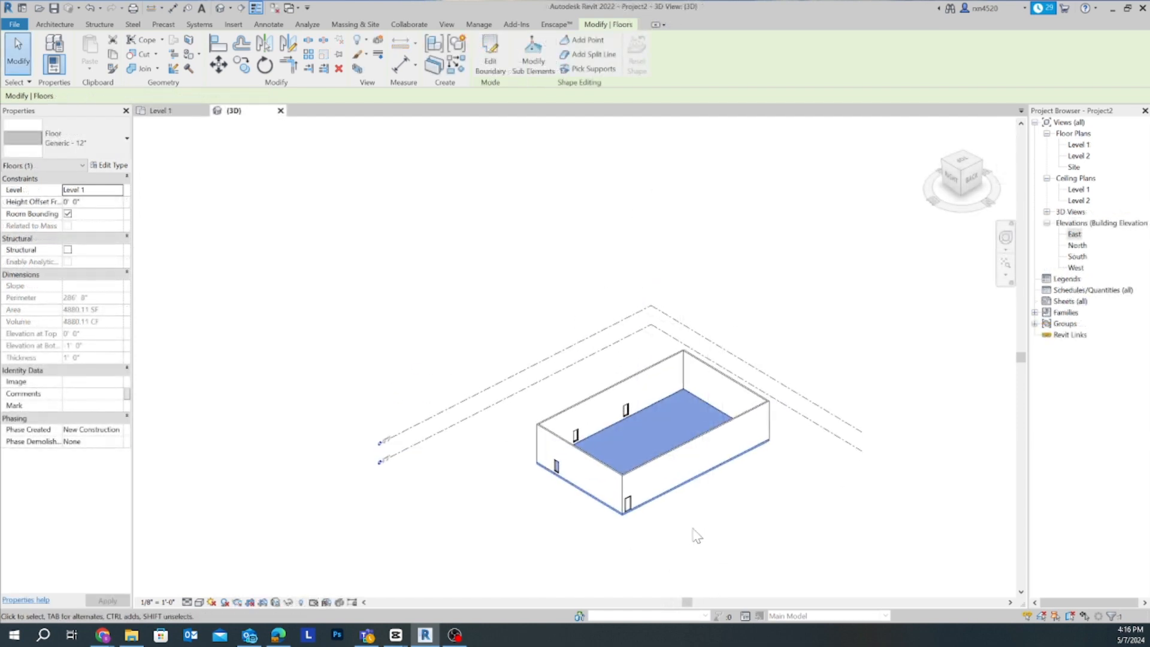
{"action": "left_click", "coordinate": [707, 509]}
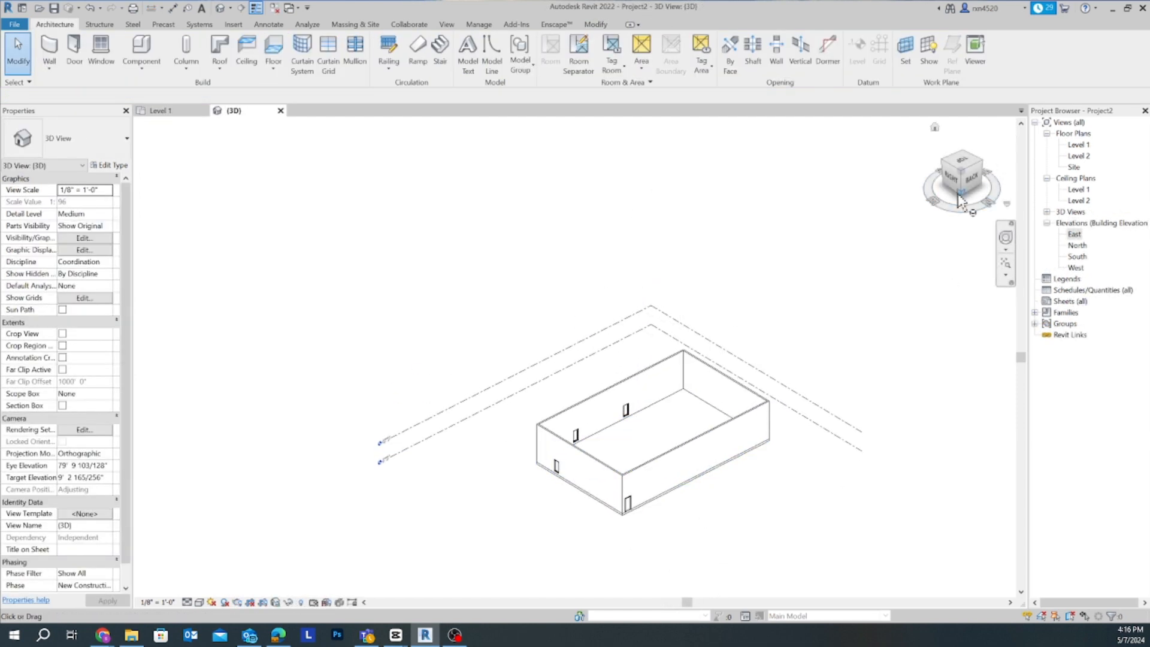
{"action": "left_click", "coordinate": [952, 175]}
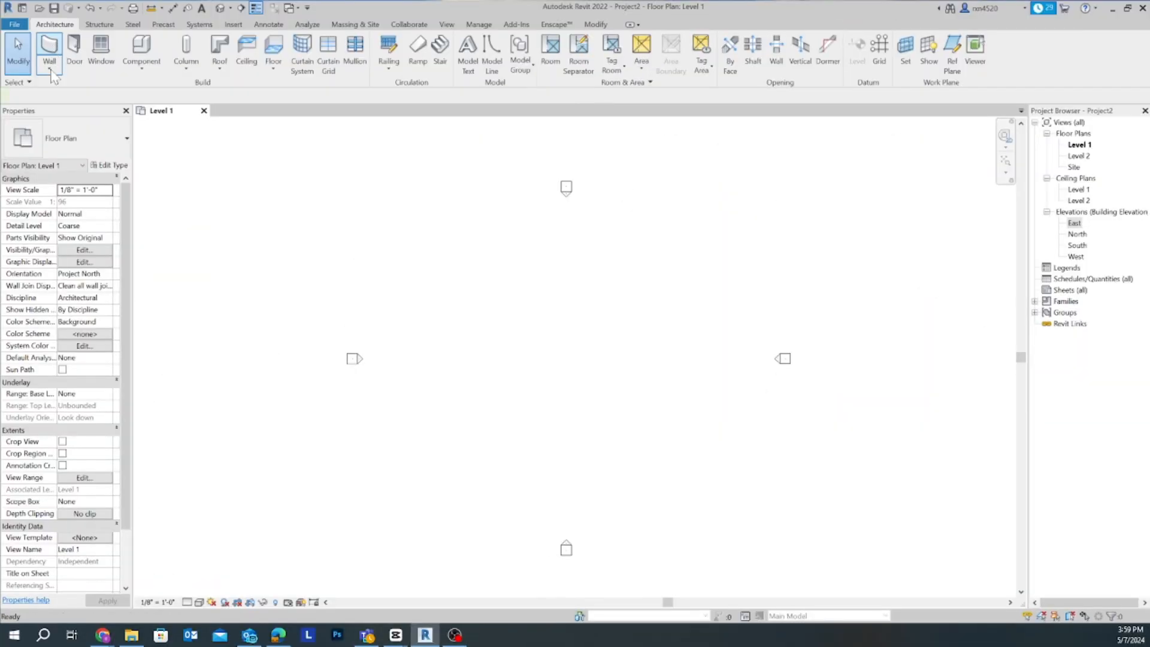
- Start placing an architectural wall in the Level 1 floor plan
{"action": "left_click", "coordinate": [49, 57]}
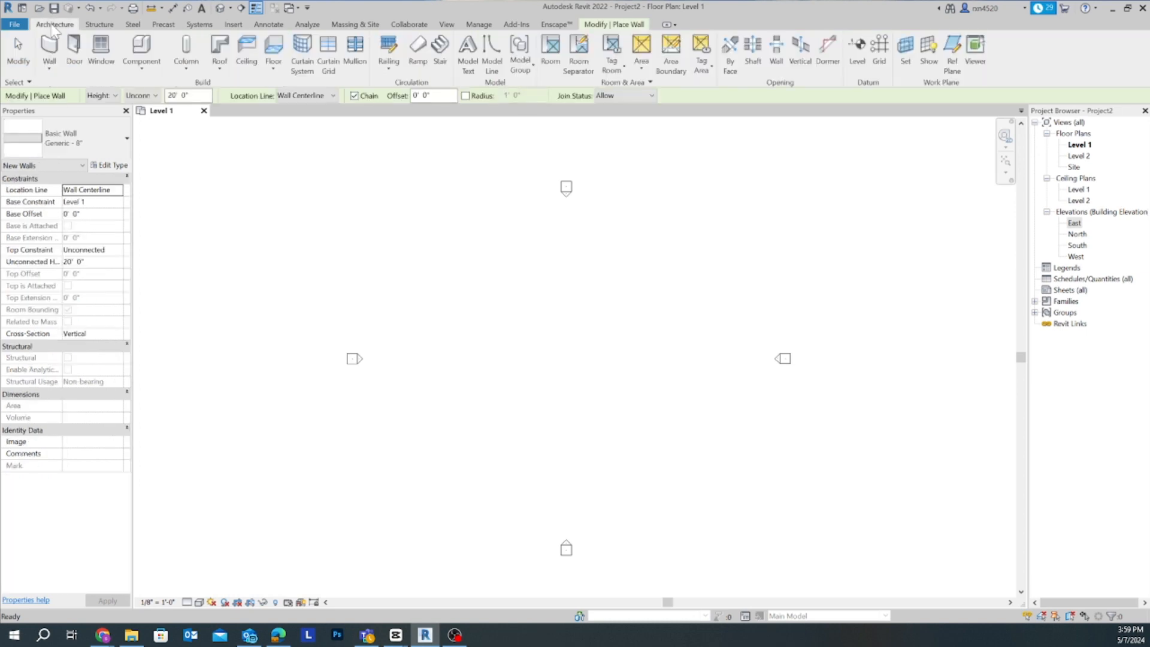
{"action": "left_click", "coordinate": [49, 68]}
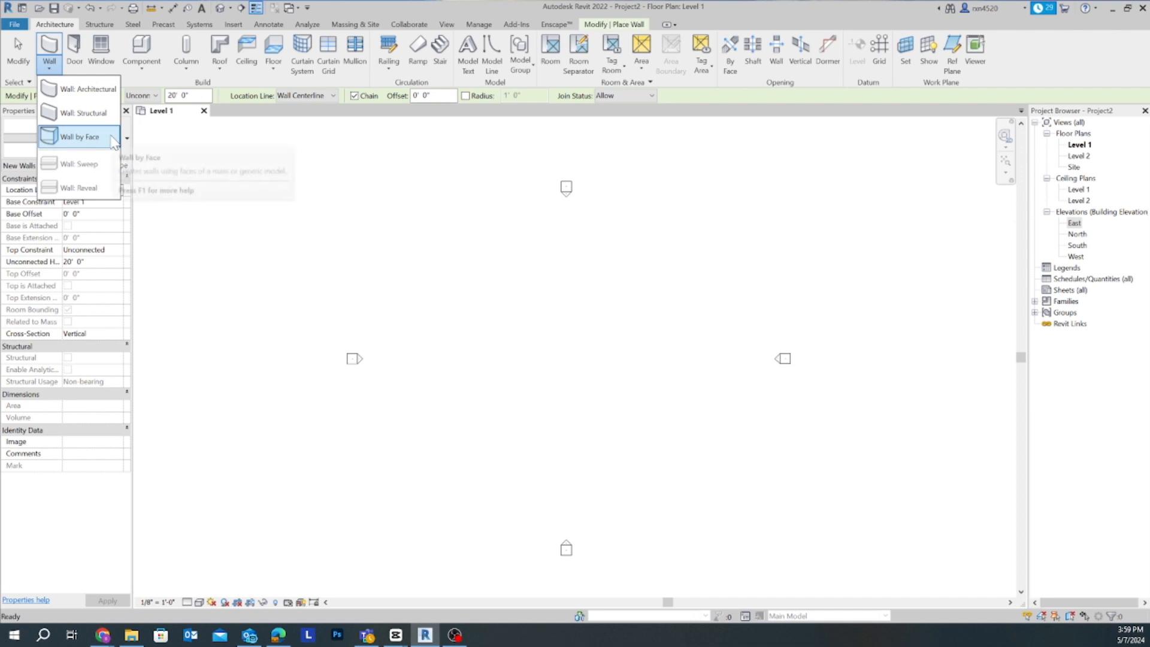
{"action": "left_click", "coordinate": [102, 89]}
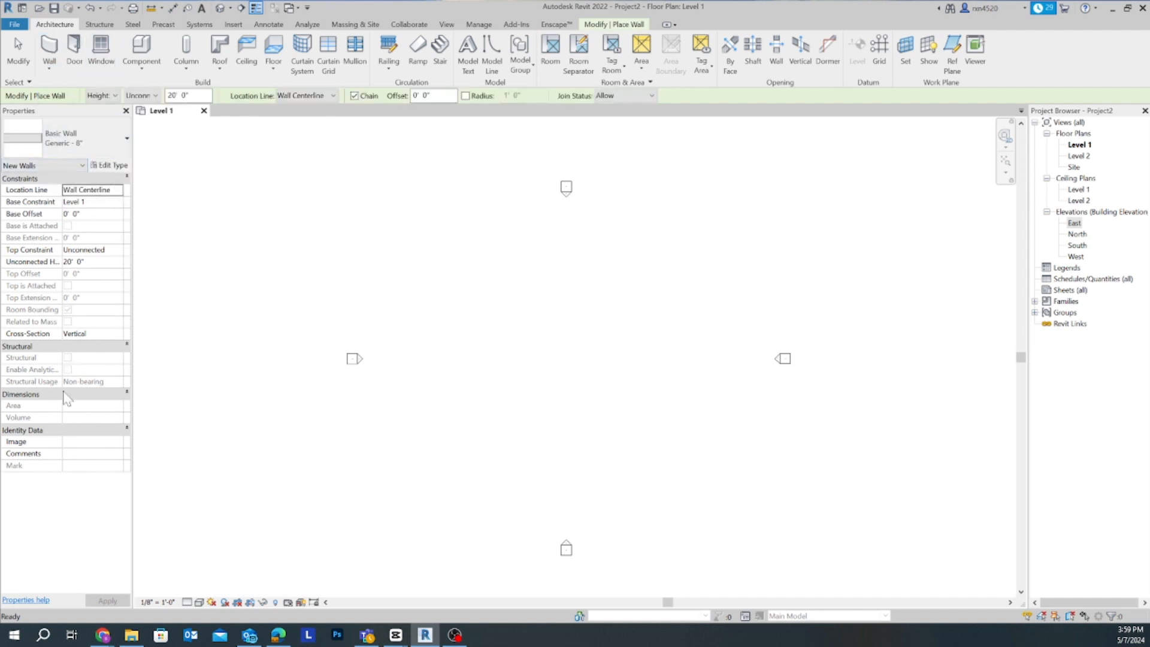
- Examine the available wall types, from the exterior and generic basic walls to the curtain and stacked walls
{"action": "left_click", "coordinate": [119, 150]}
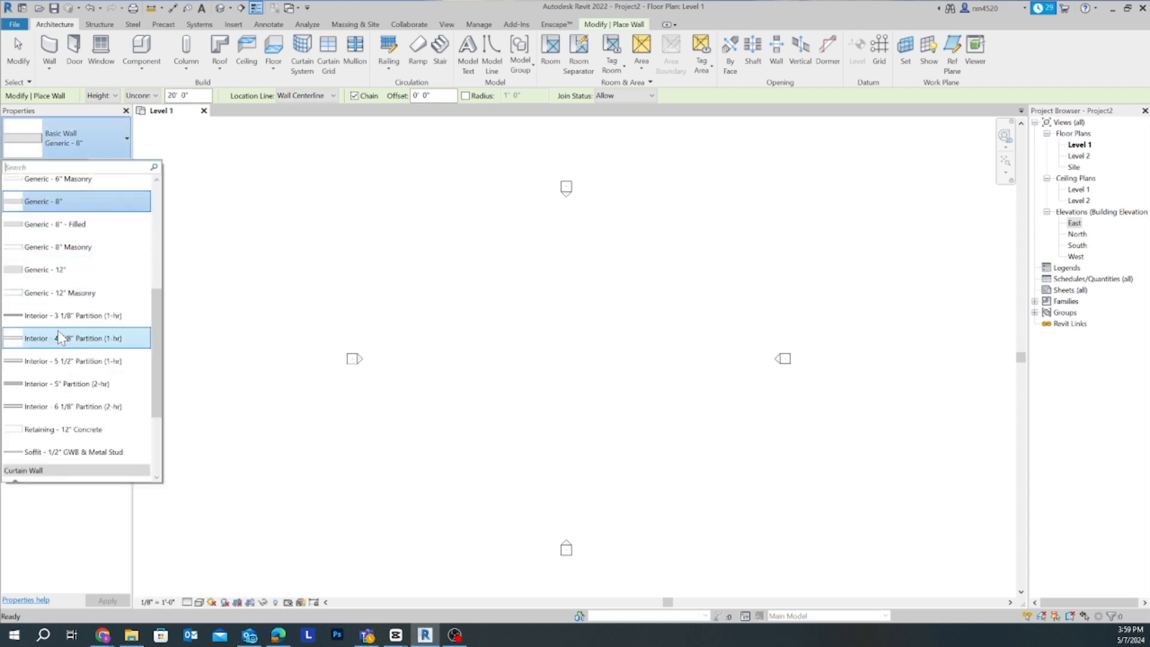
{"action": "scroll", "coordinate": [54, 322], "scroll_direction": "up", "scroll_amount": 4}
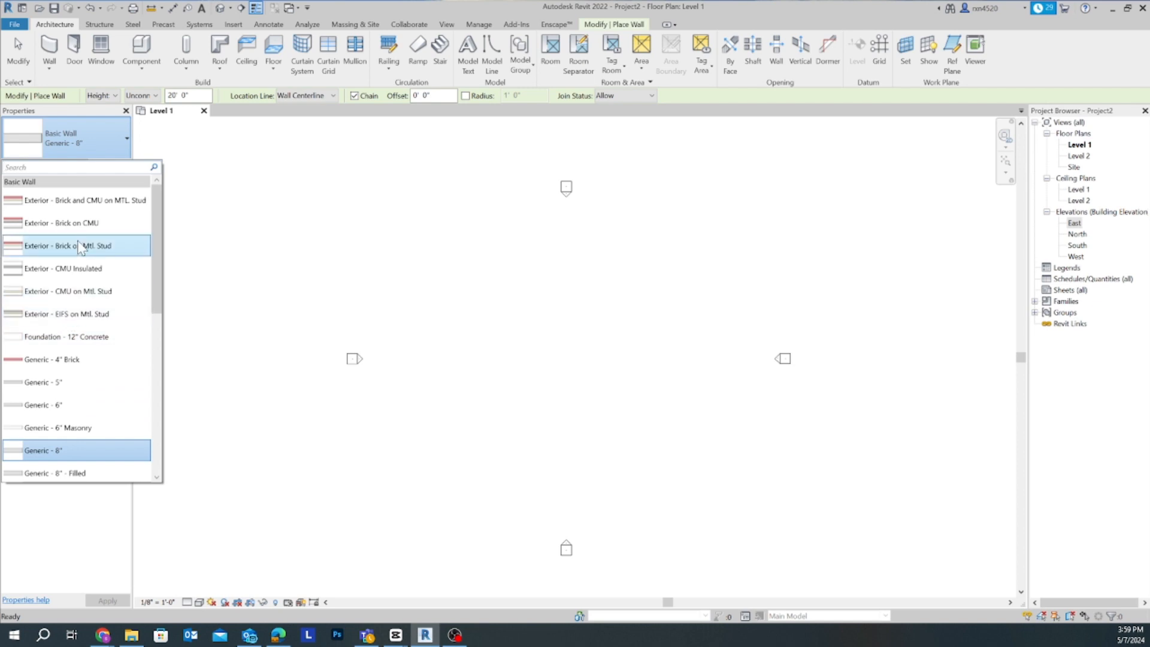
{"action": "scroll", "coordinate": [84, 257], "scroll_direction": "down", "scroll_amount": 3}
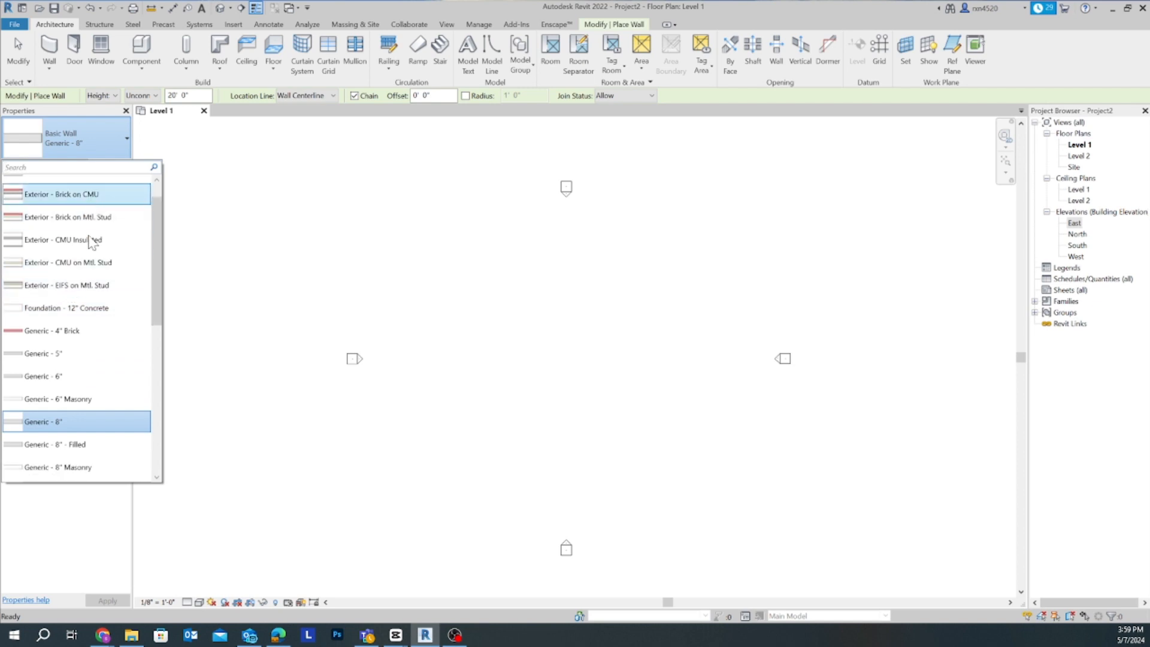
{"action": "scroll", "coordinate": [84, 350], "scroll_direction": "down", "scroll_amount": 5}
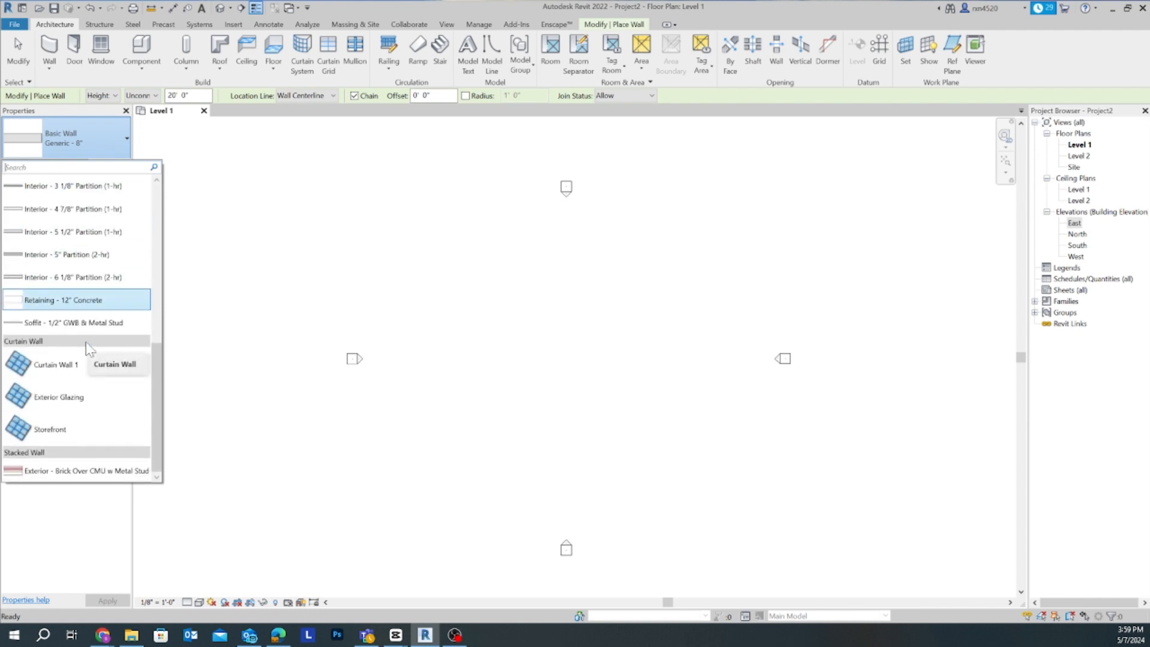
{"action": "scroll", "coordinate": [85, 350], "scroll_direction": "up", "scroll_amount": 3}
{"action": "scroll", "coordinate": [85, 356], "scroll_direction": "up", "scroll_amount": 3}
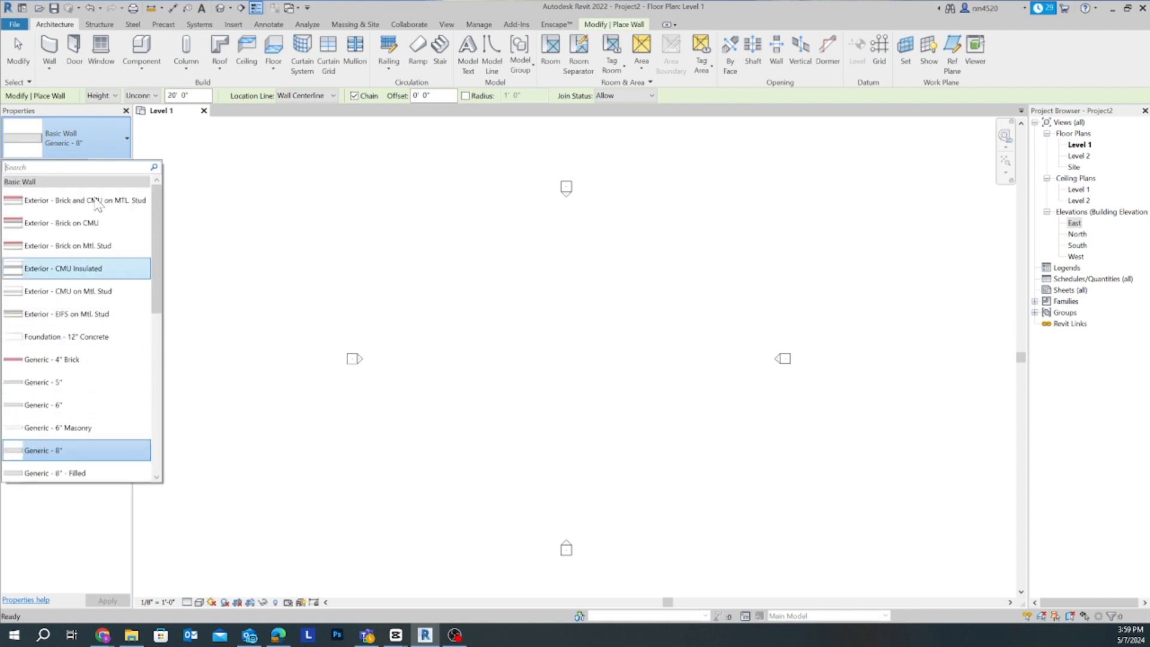
{"action": "left_click", "coordinate": [114, 139]}
{"action": "left_click", "coordinate": [114, 138]}
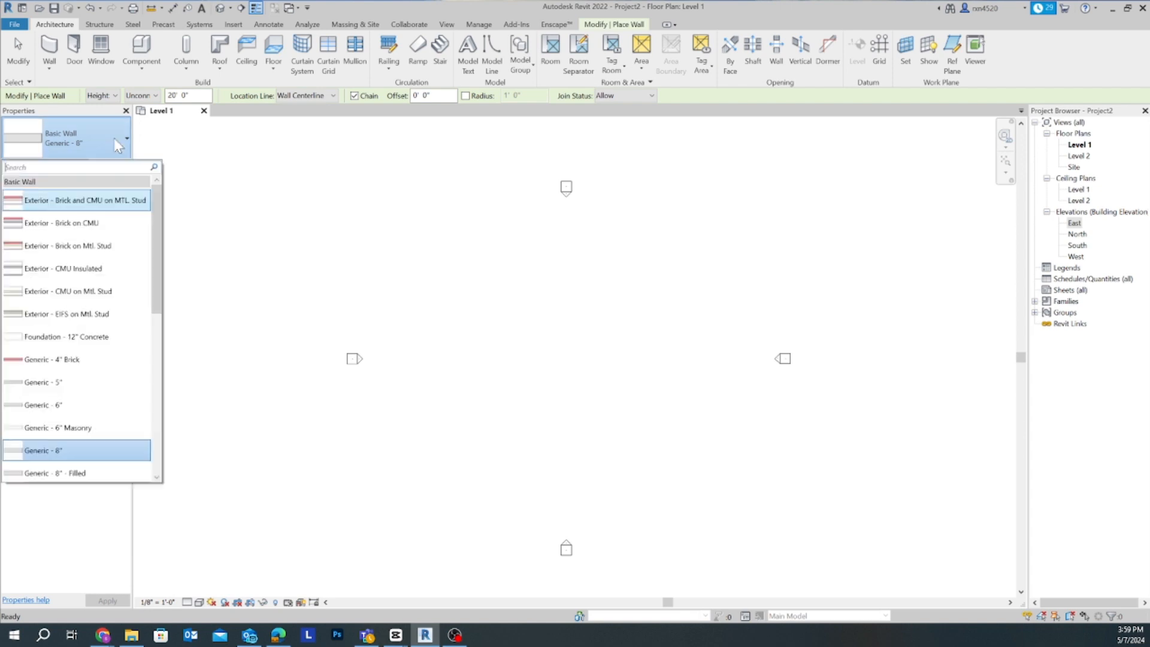
{"action": "left_click", "coordinate": [166, 140]}
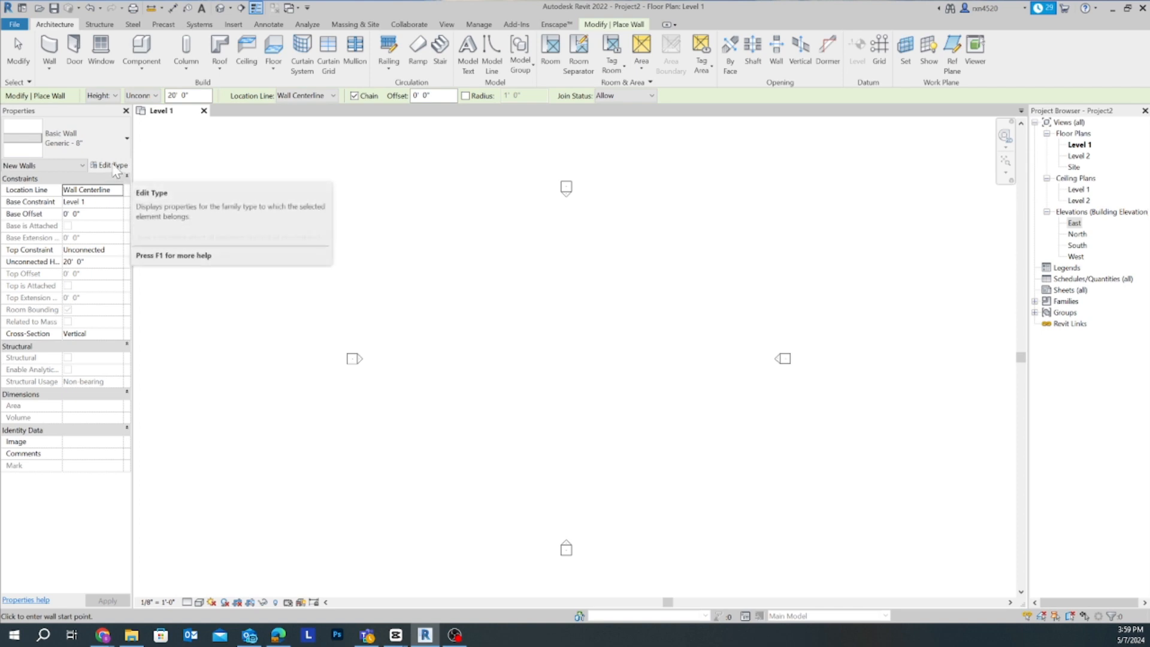
- Review the wall's type properties without changing them, and select the Basic Wall type Generic - 8" for the new walls
{"action": "left_click", "coordinate": [114, 168]}
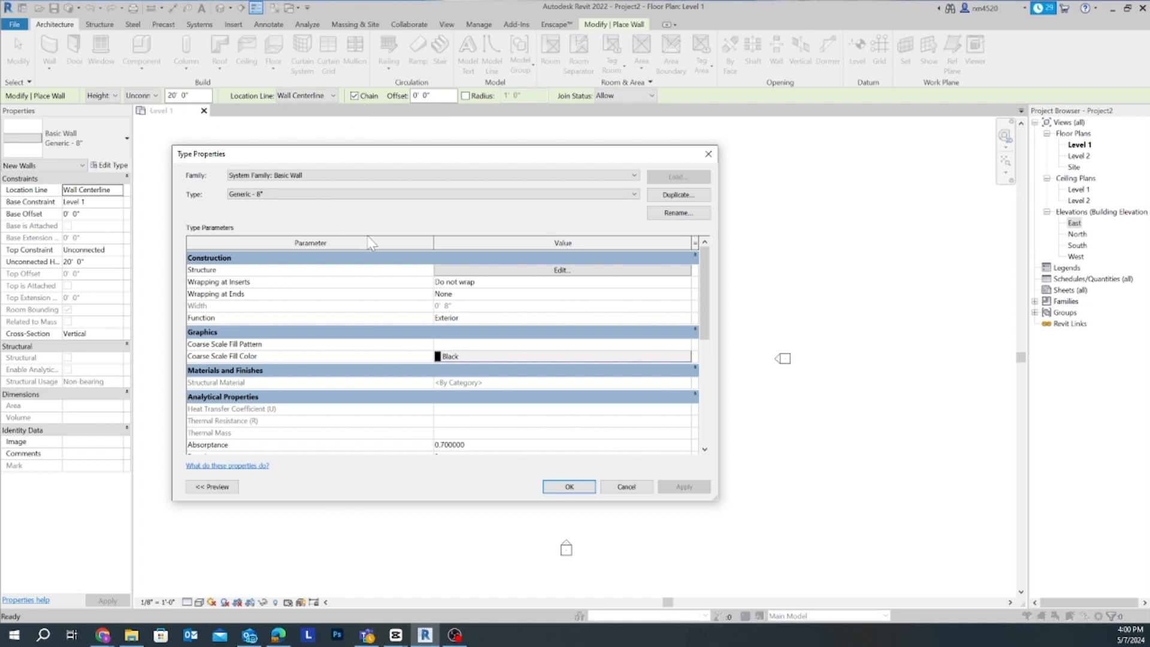
{"action": "left_click", "coordinate": [708, 154]}
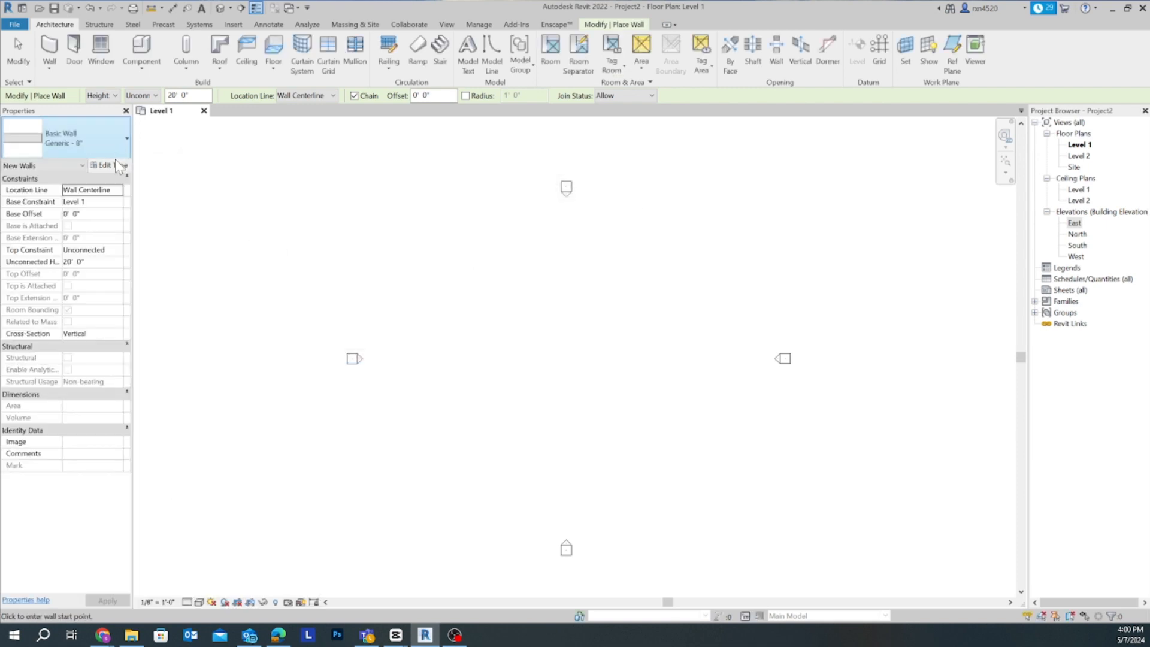
{"action": "left_click", "coordinate": [123, 141]}
{"action": "scroll", "coordinate": [66, 430], "scroll_direction": "down", "scroll_amount": 1}
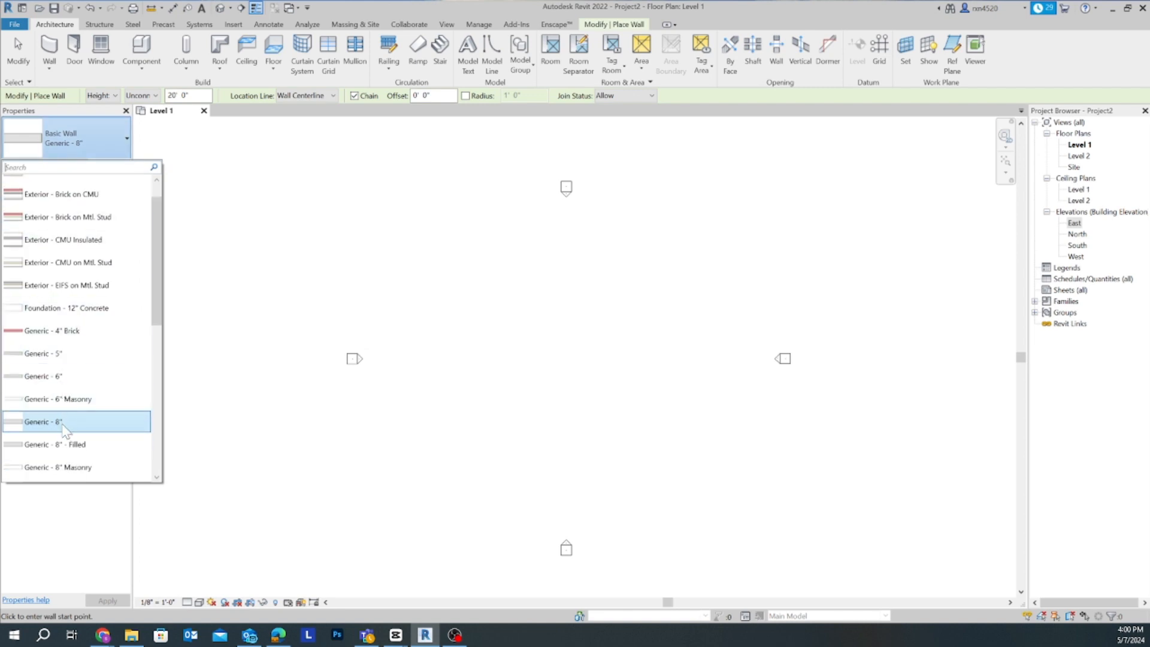
{"action": "left_click", "coordinate": [63, 423]}
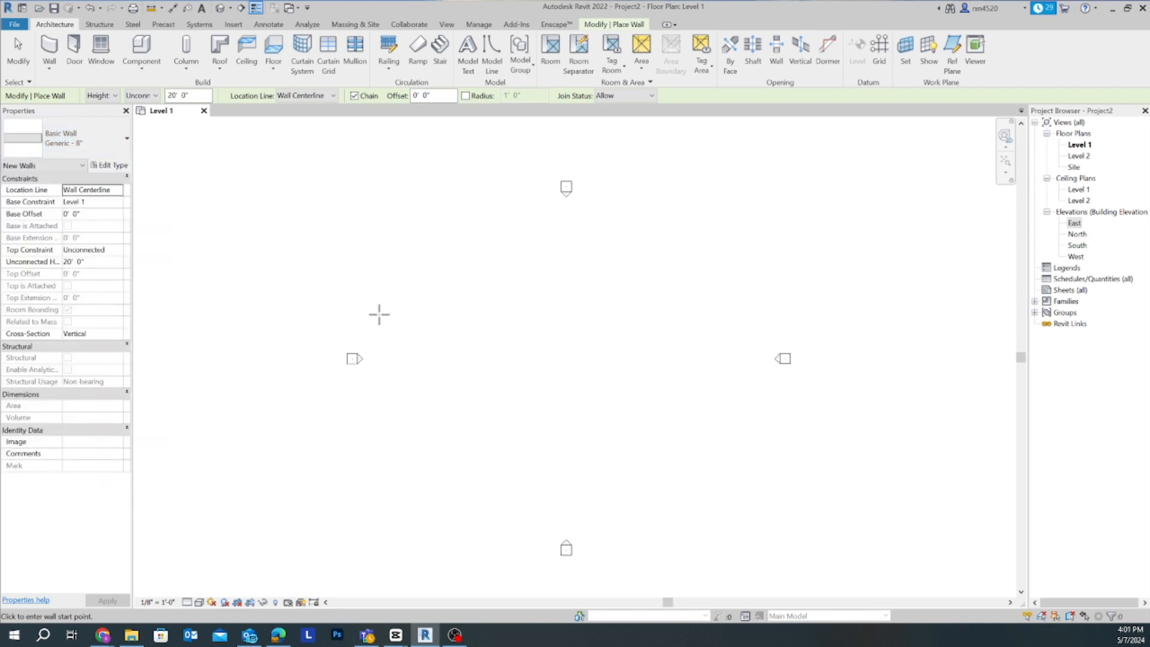
- Draw a closed rectangle of four chained walls between the elevation markers, about 87' wide and 55' deep
{"action": "scroll", "coordinate": [450, 319], "scroll_direction": "up", "scroll_amount": 1}
{"action": "left_click", "coordinate": [418, 260]}
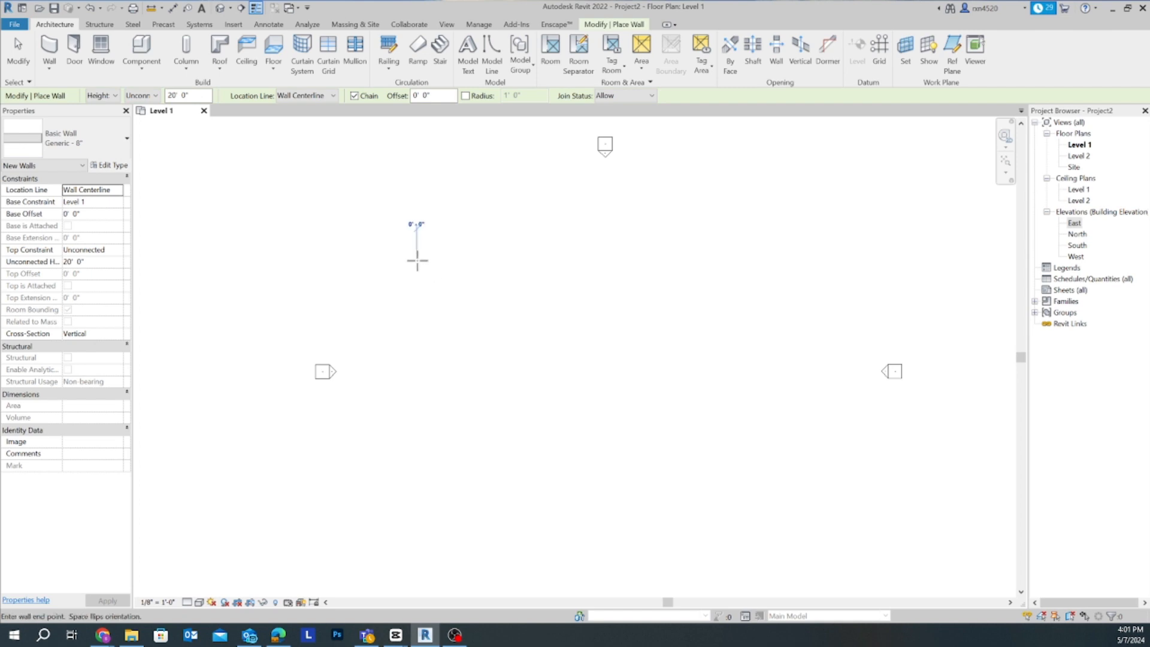
{"action": "left_click", "coordinate": [708, 259]}
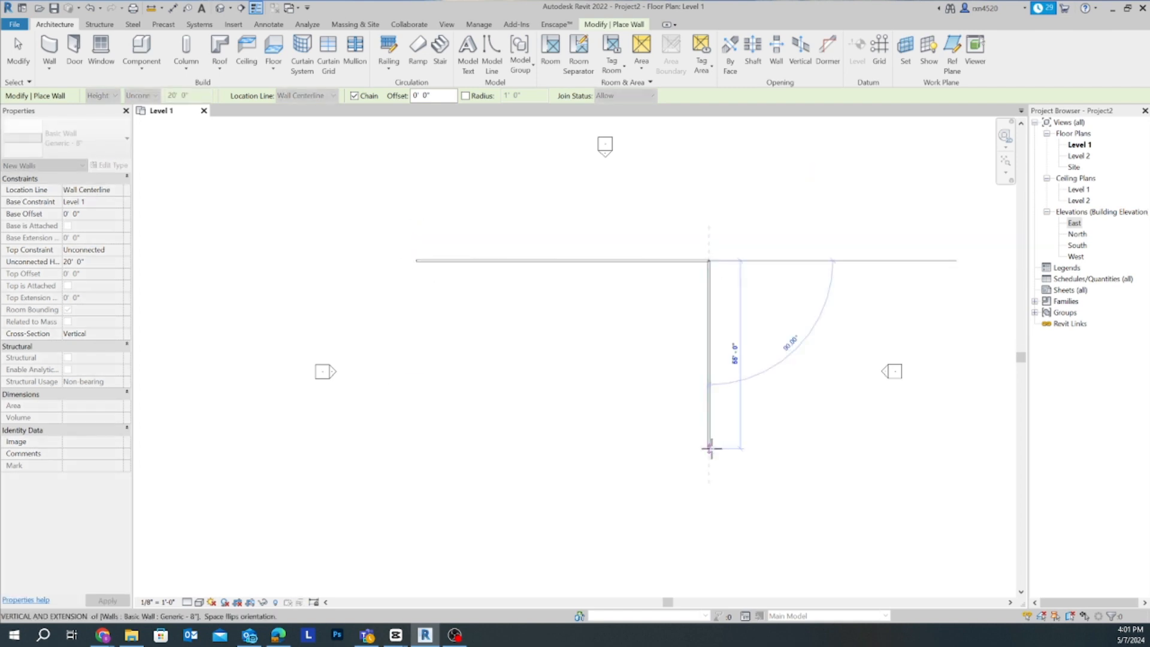
{"action": "left_click", "coordinate": [710, 448]}
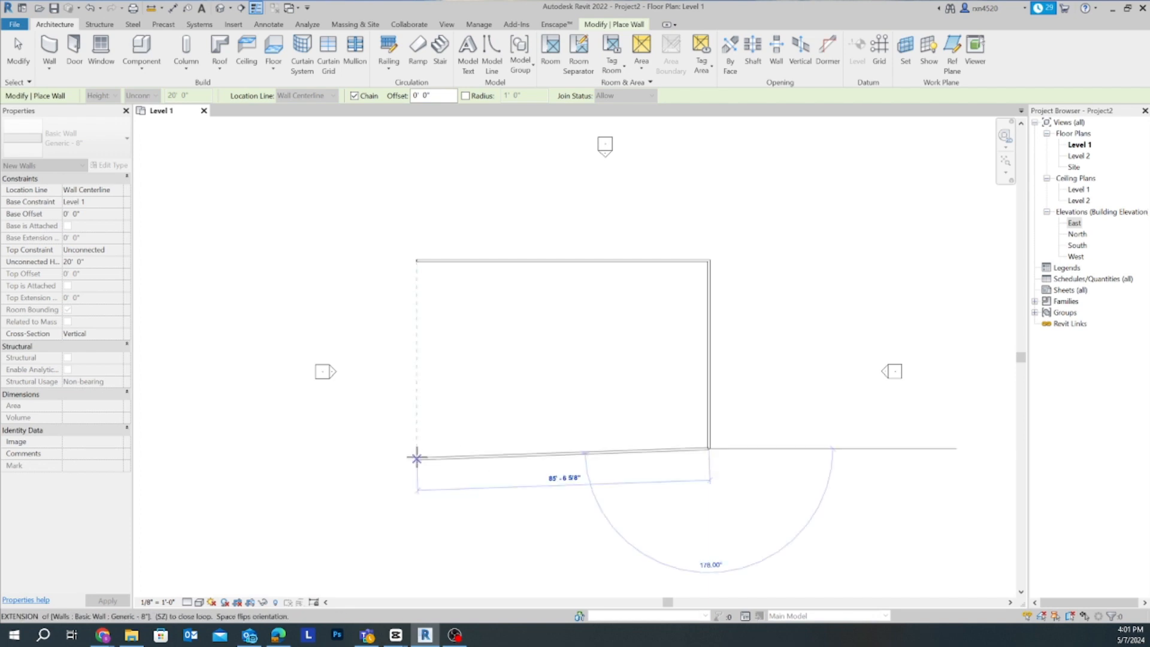
{"action": "left_click", "coordinate": [414, 448]}
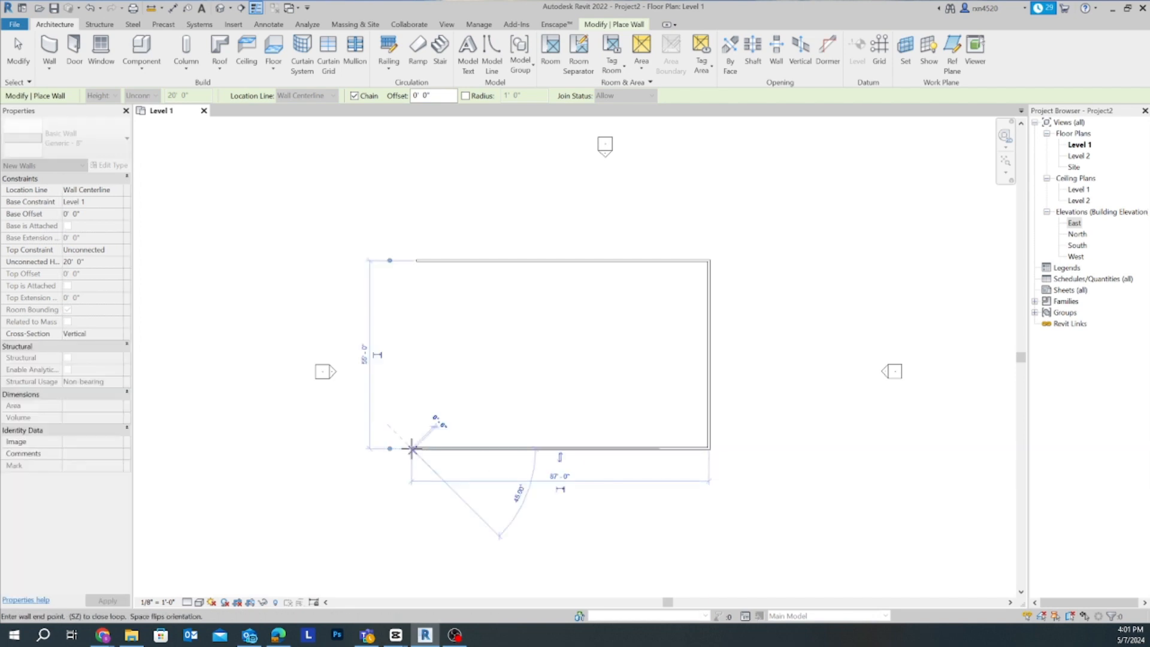
{"action": "left_click", "coordinate": [411, 261]}
{"action": "scroll", "coordinate": [423, 284], "scroll_direction": "up", "scroll_amount": 2}
{"action": "scroll", "coordinate": [422, 284], "scroll_direction": "down", "scroll_amount": 4}
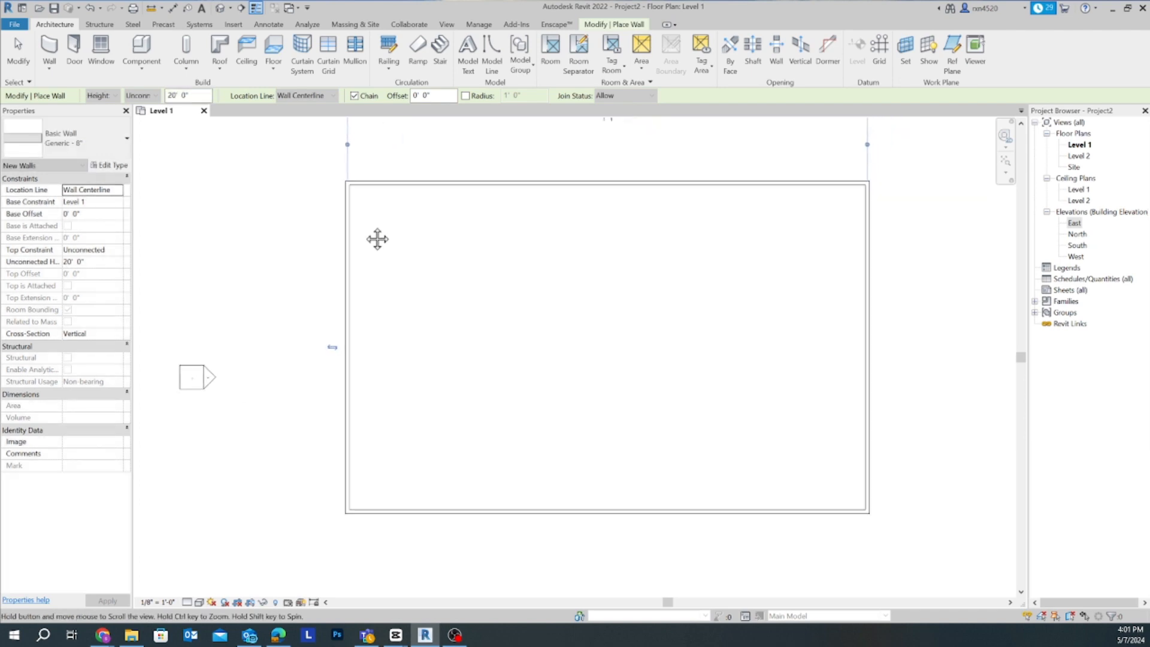
{"action": "scroll", "coordinate": [473, 238], "scroll_direction": "up", "scroll_amount": 1}
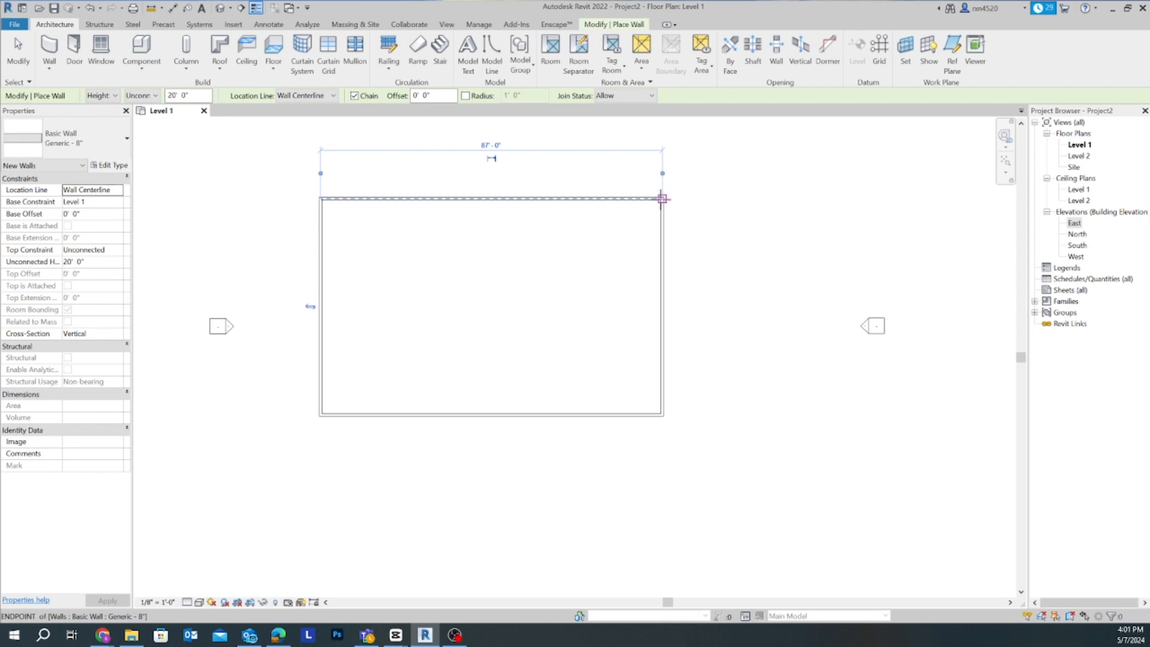
- Draw a second closed rectangle of walls, about 58' by 47', east of the first building and aligned with its north wall
{"action": "scroll", "coordinate": [380, 237], "scroll_direction": "down", "scroll_amount": 1}
{"action": "middle_click_drag", "start_coordinate": [379, 237], "coordinate": [263, 242]}
{"action": "left_click", "coordinate": [489, 228]}
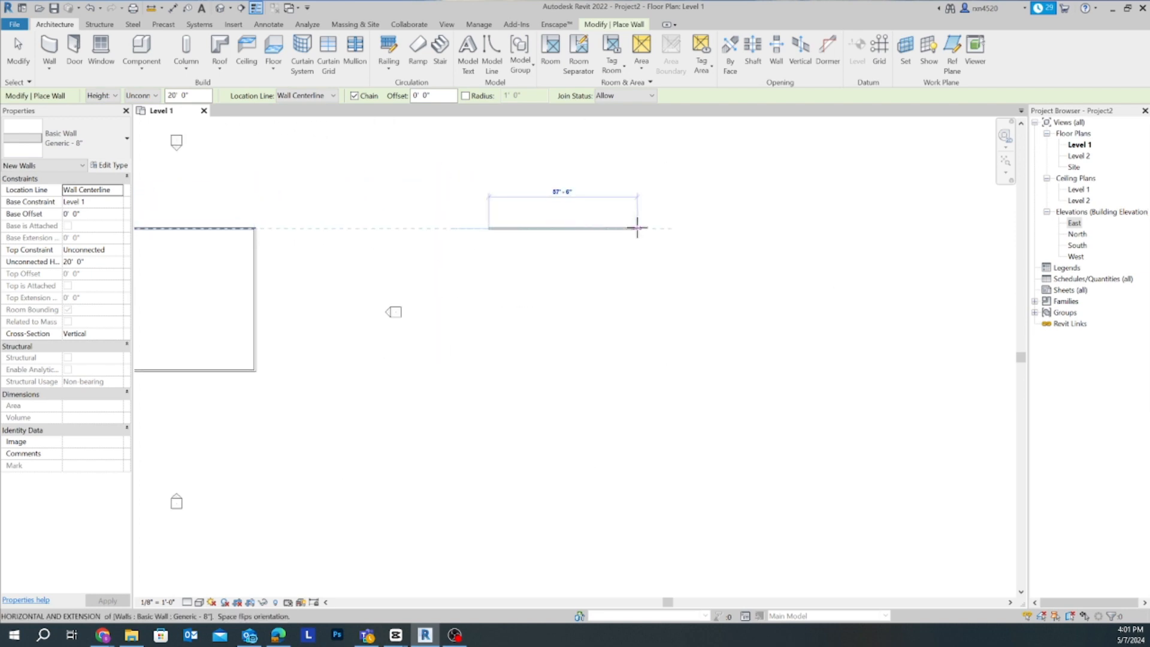
{"action": "left_click", "coordinate": [638, 229]}
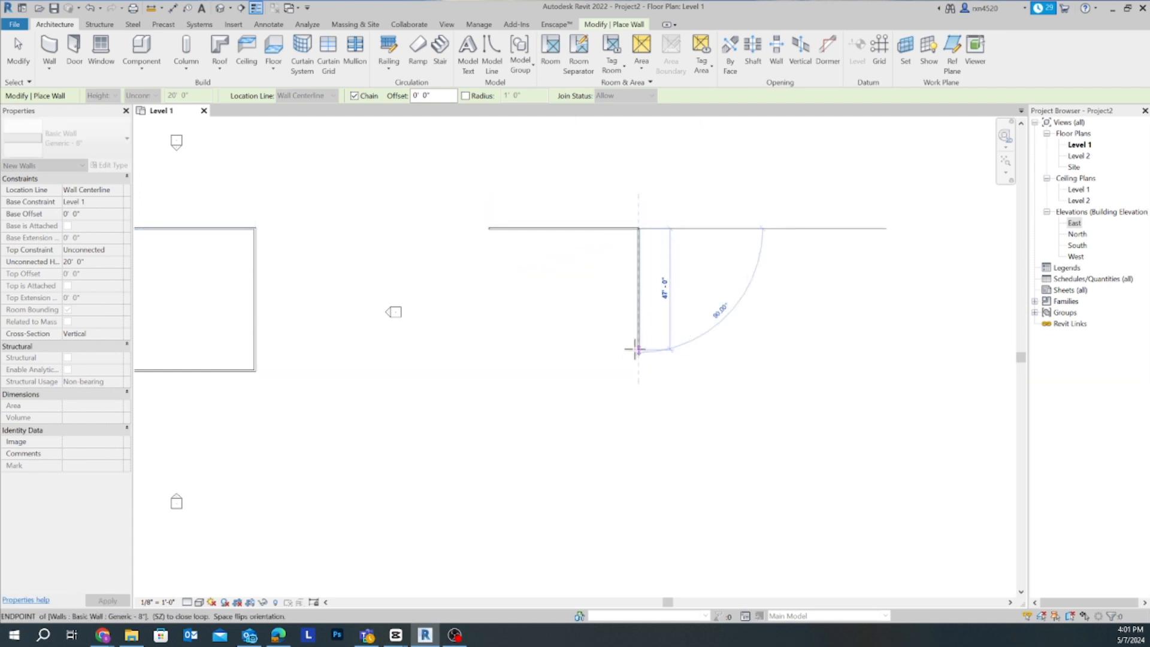
{"action": "left_click", "coordinate": [638, 350]}
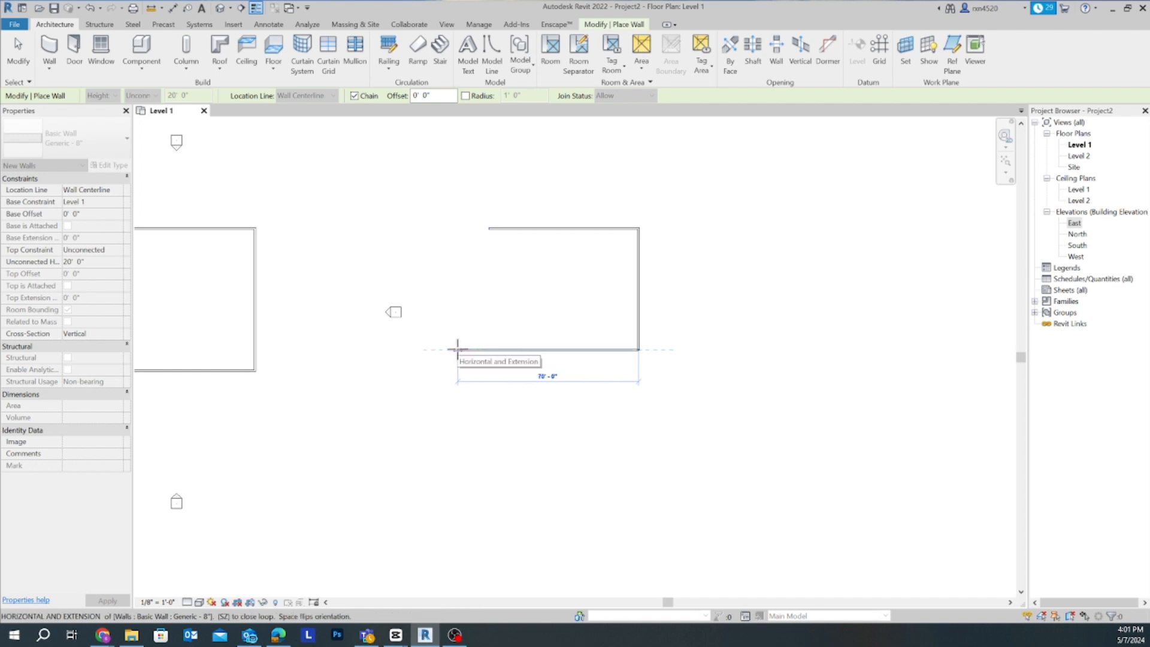
{"action": "left_click", "coordinate": [488, 349]}
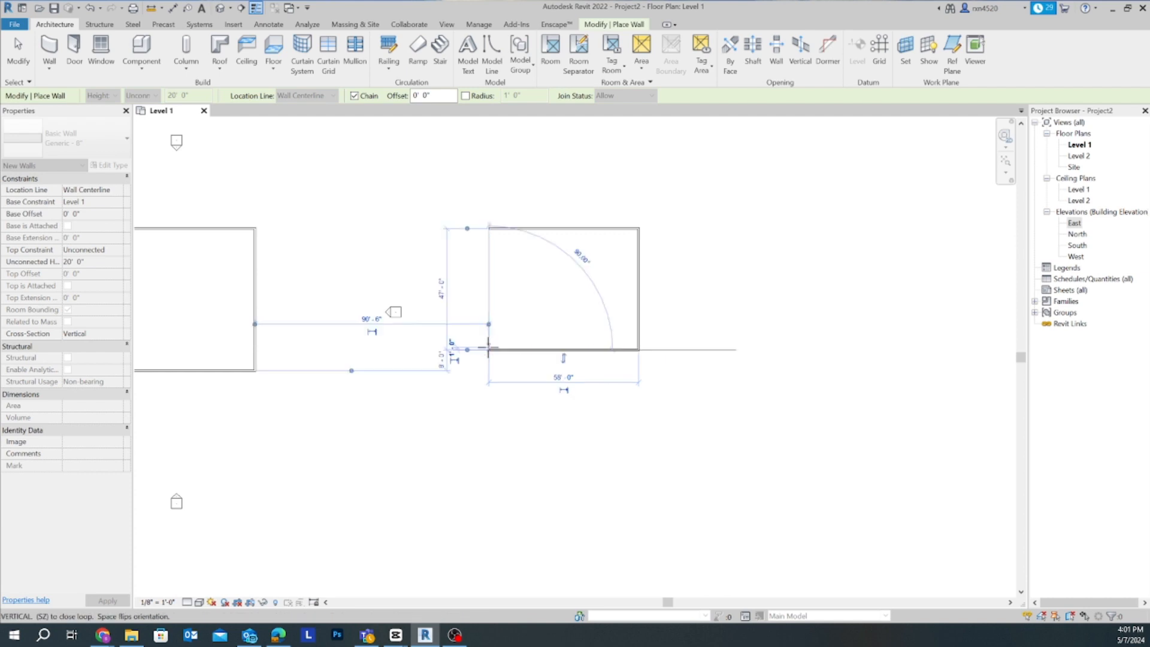
{"action": "left_click", "coordinate": [489, 228]}
{"action": "scroll", "coordinate": [515, 297], "scroll_direction": "up", "scroll_amount": 3}
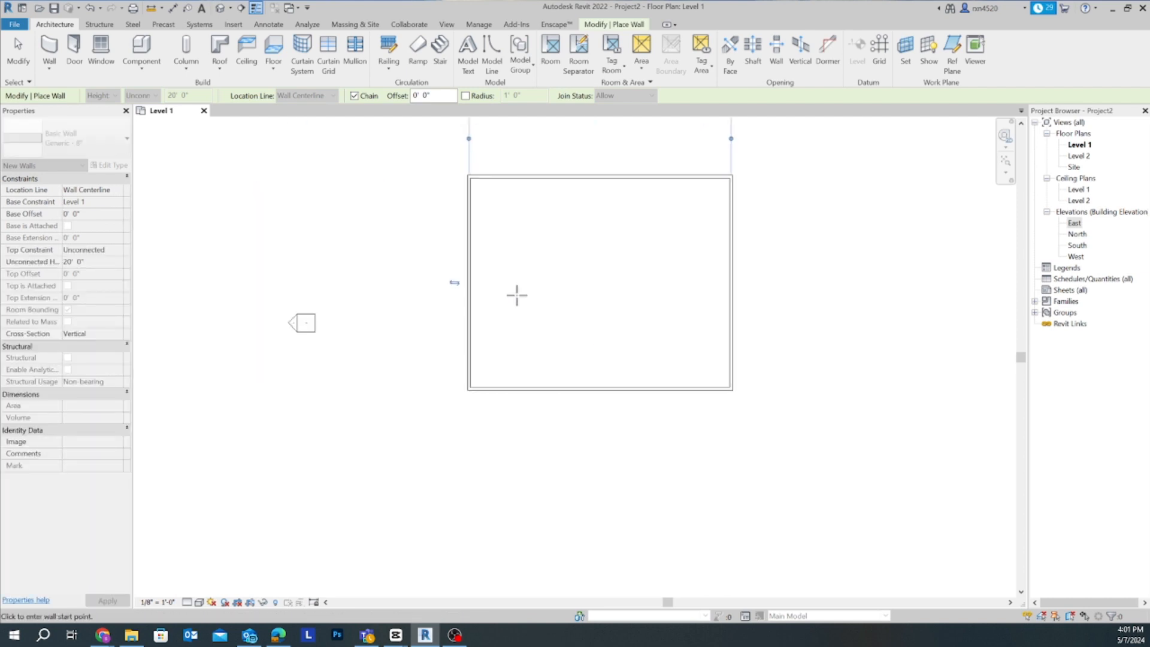
{"action": "scroll", "coordinate": [560, 418], "scroll_direction": "down", "scroll_amount": 4}
{"action": "middle_click_drag", "start_coordinate": [560, 418], "coordinate": [685, 424]}
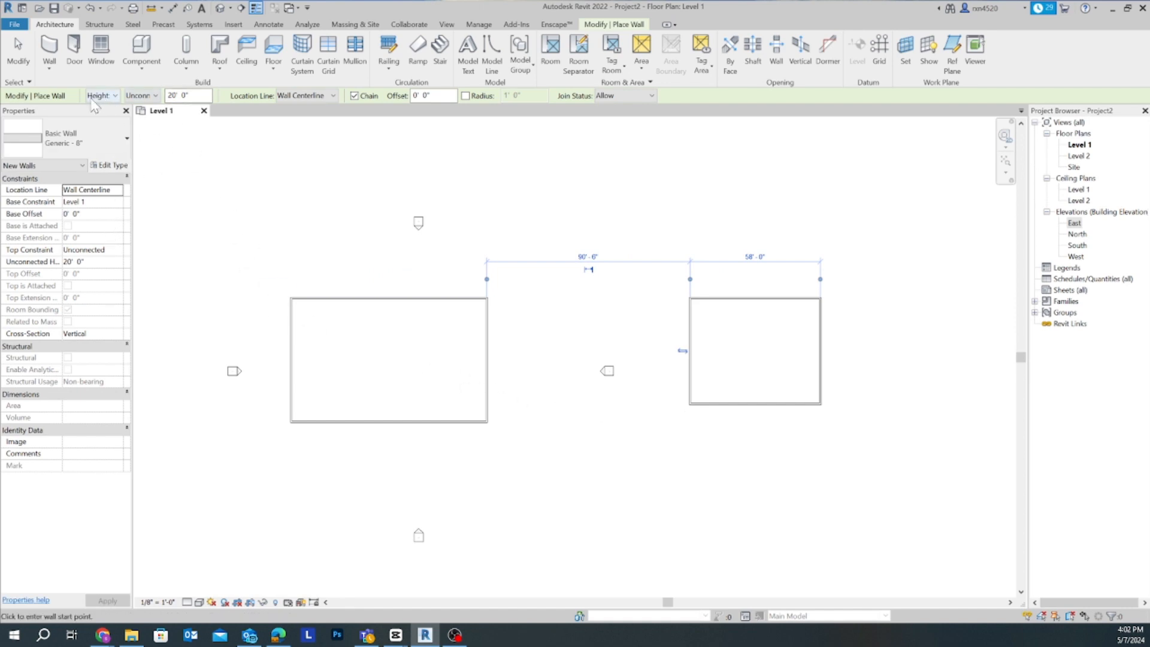
- Have new walls defined by Height and set their unconnected height to 16' 0"
{"action": "left_click", "coordinate": [116, 97]}
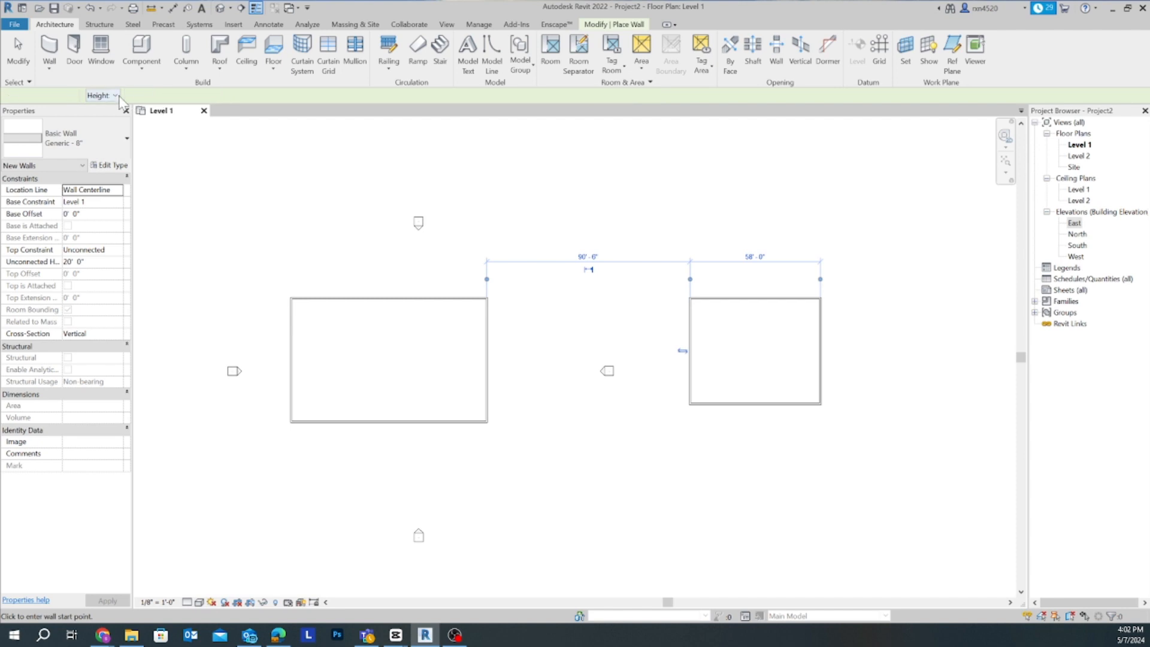
{"action": "left_click", "coordinate": [108, 117]}
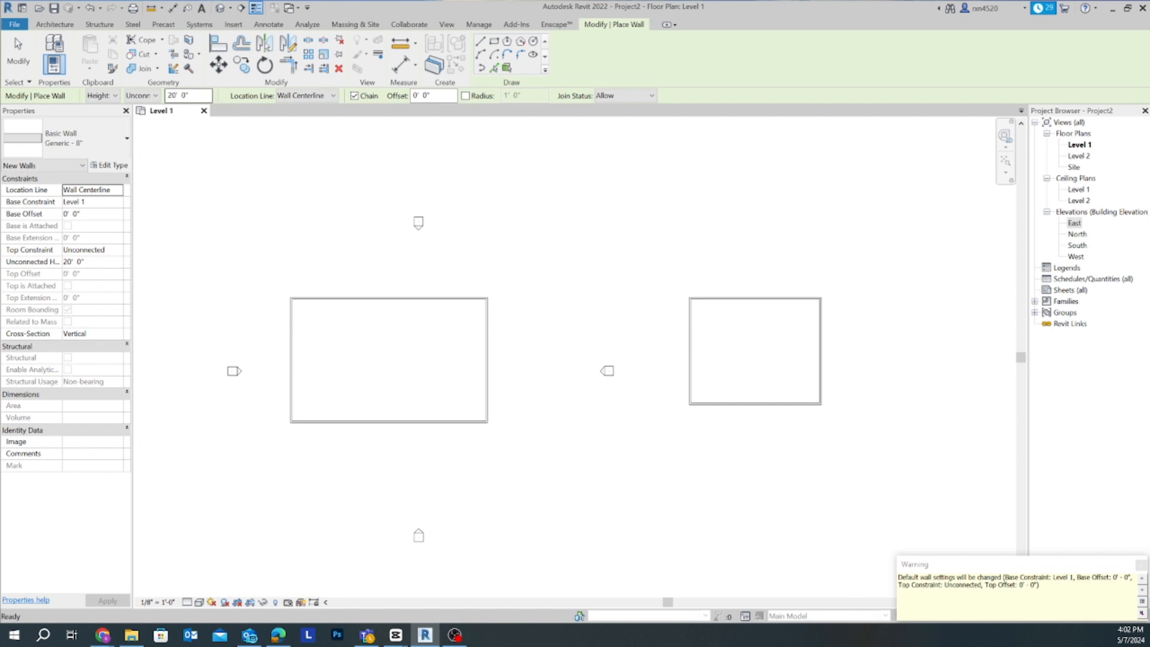
{"action": "left_click", "coordinate": [76, 262]}
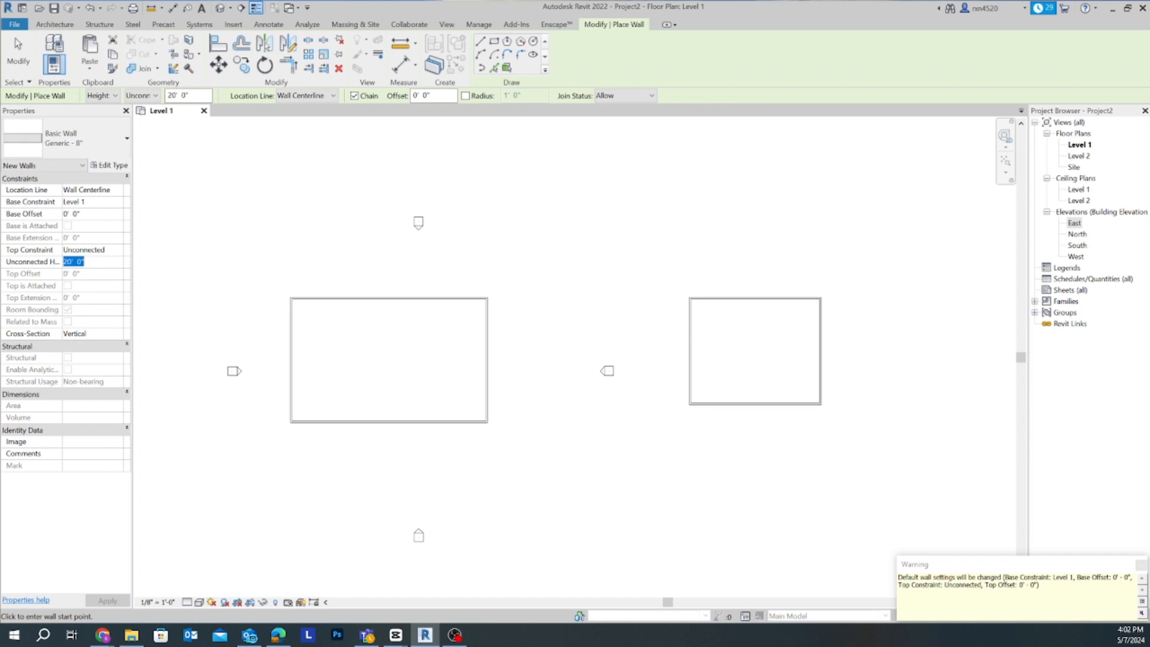
{"action": "type", "text": "16"}
{"action": "key", "text": "Return"}
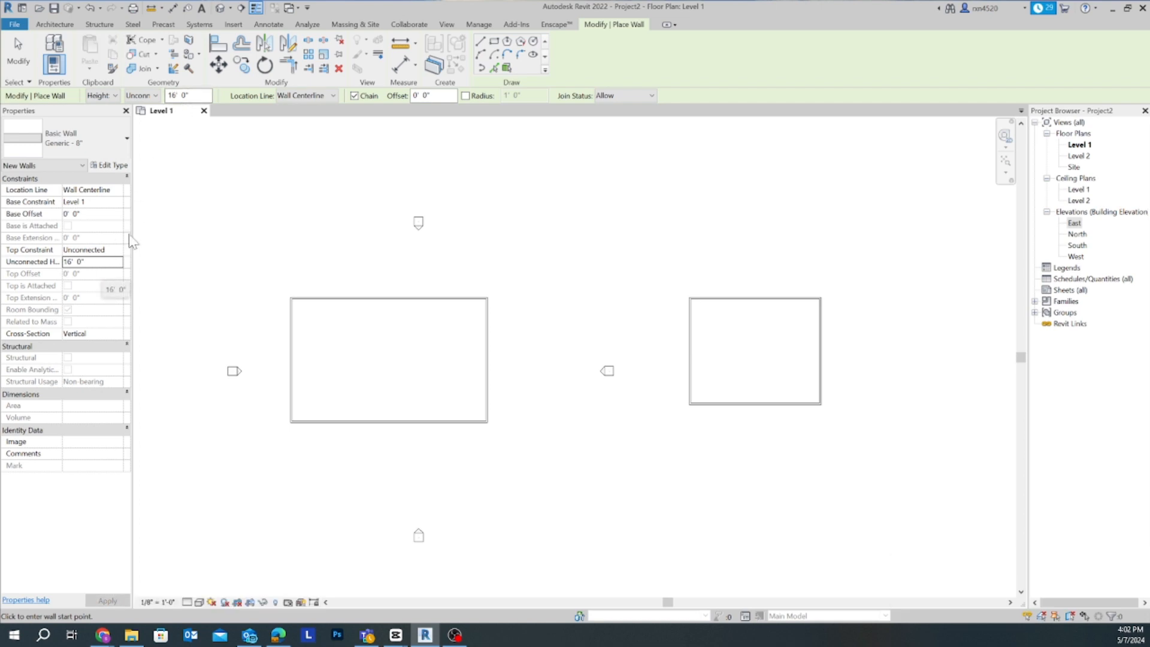
- Set the location line of the new walls to Wall Centerline
{"action": "left_click", "coordinate": [290, 98]}
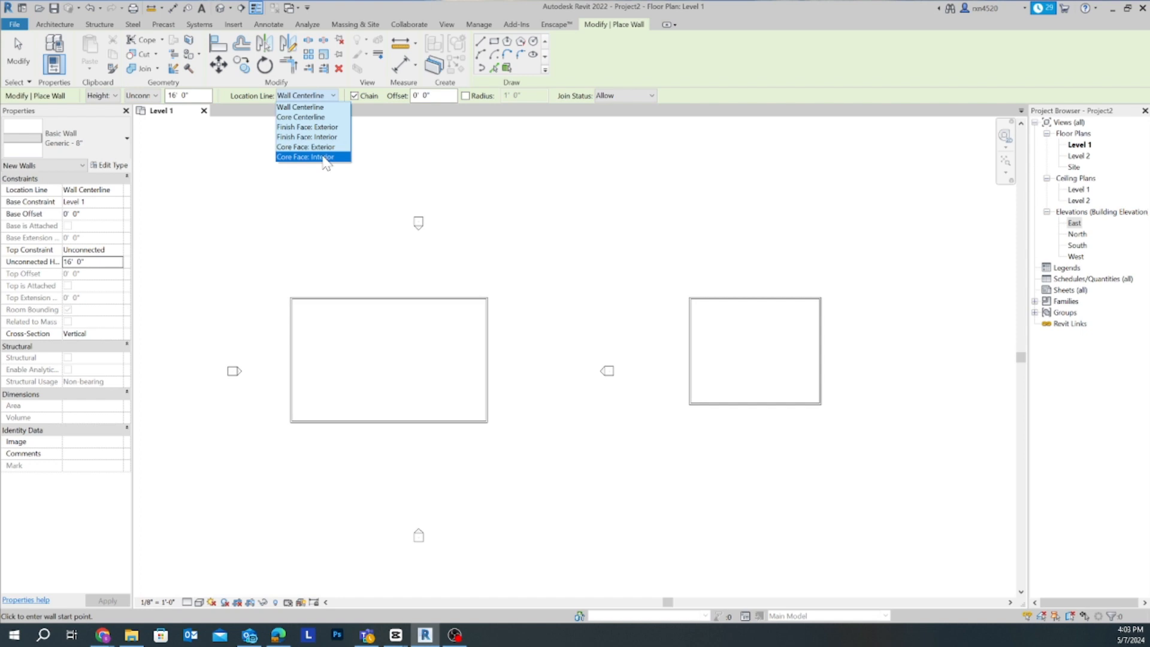
{"action": "left_click", "coordinate": [314, 108]}
{"action": "scroll", "coordinate": [318, 154], "scroll_direction": "up", "scroll_amount": 4}
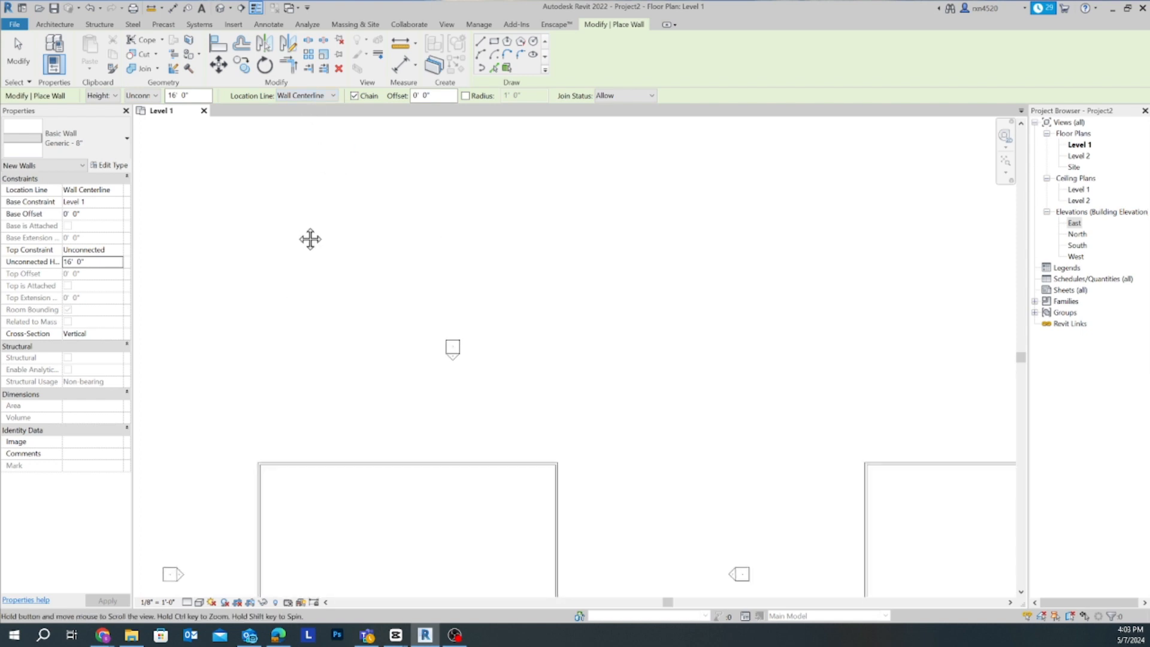
{"action": "scroll", "coordinate": [329, 188], "scroll_direction": "up", "scroll_amount": 3}
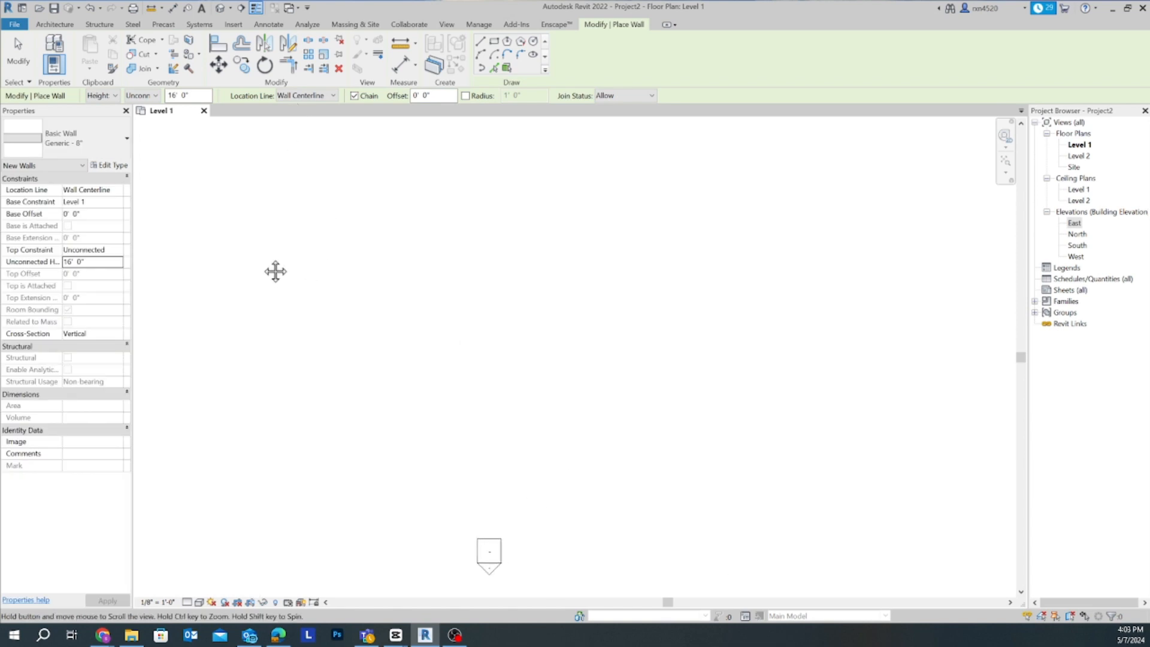
- Draw a single horizontal wall about 34' long in the empty area north of the elevation marker
{"action": "left_click", "coordinate": [305, 211]}
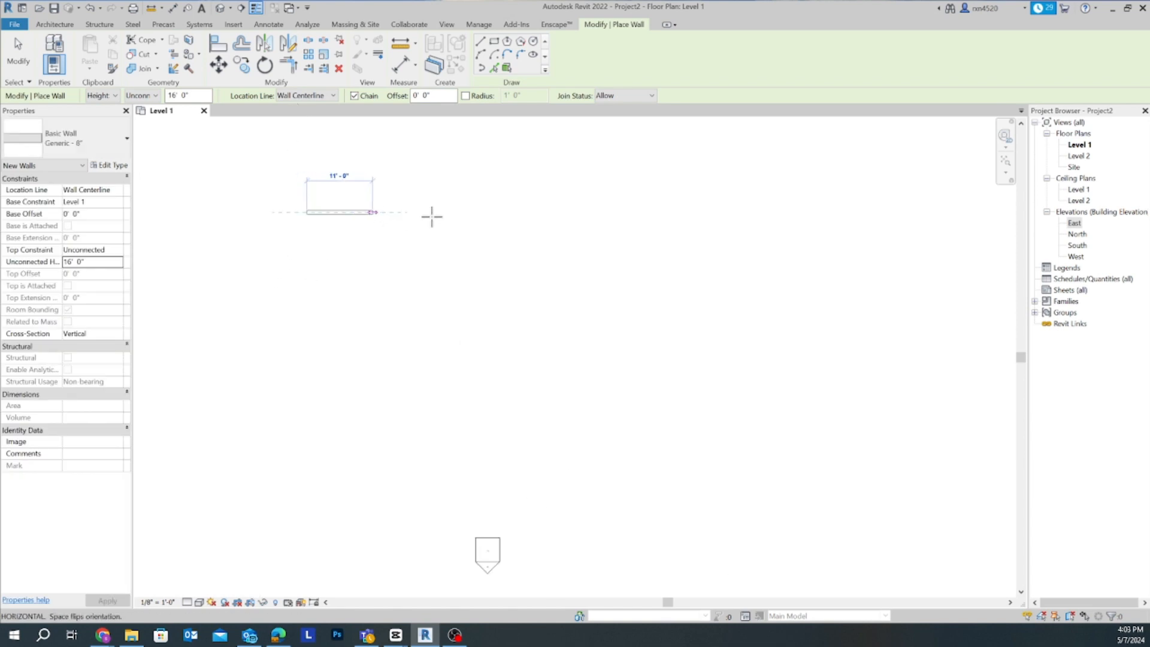
{"action": "left_click", "coordinate": [509, 212]}
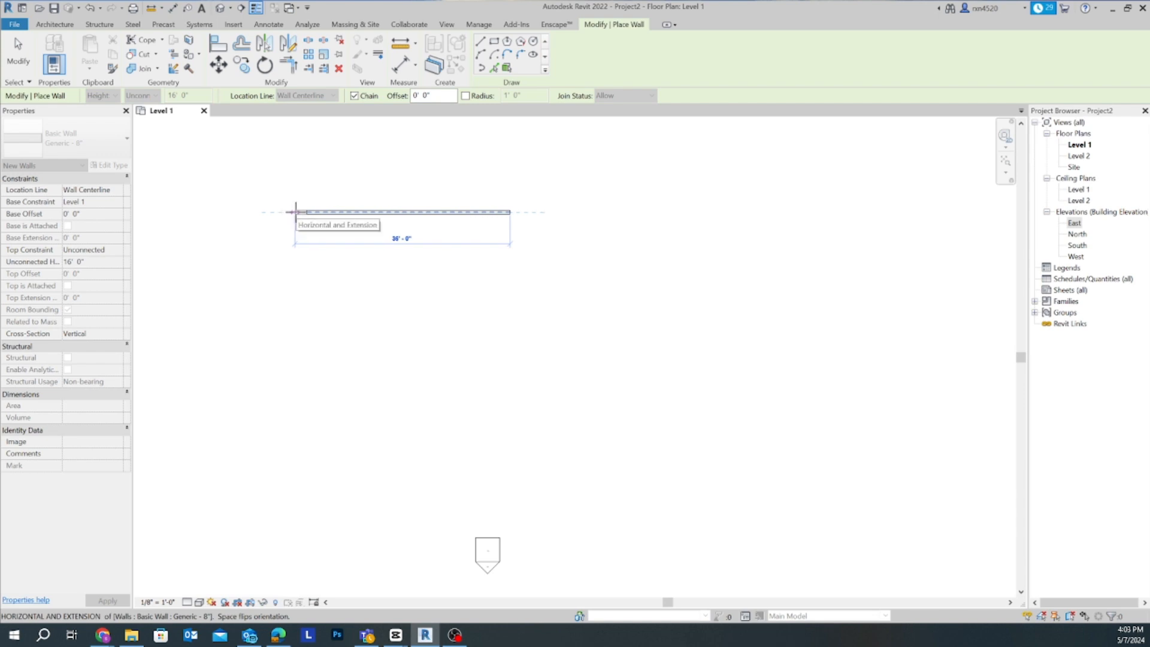
{"action": "left_click", "coordinate": [296, 212]}
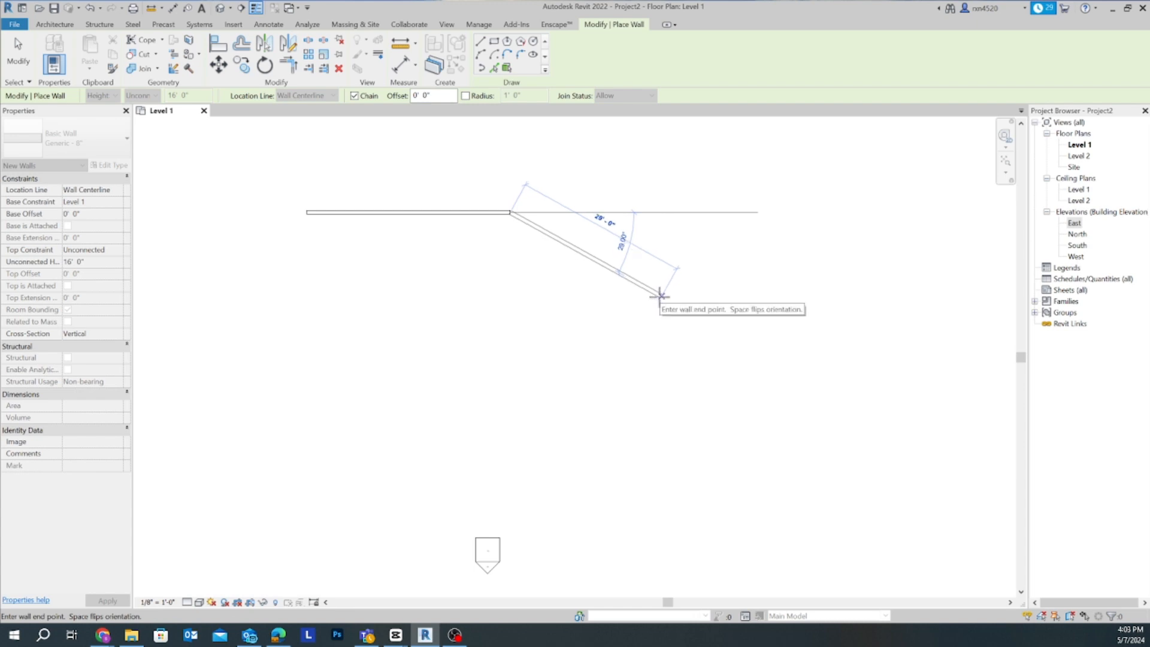
{"action": "key", "text": "Escape"}
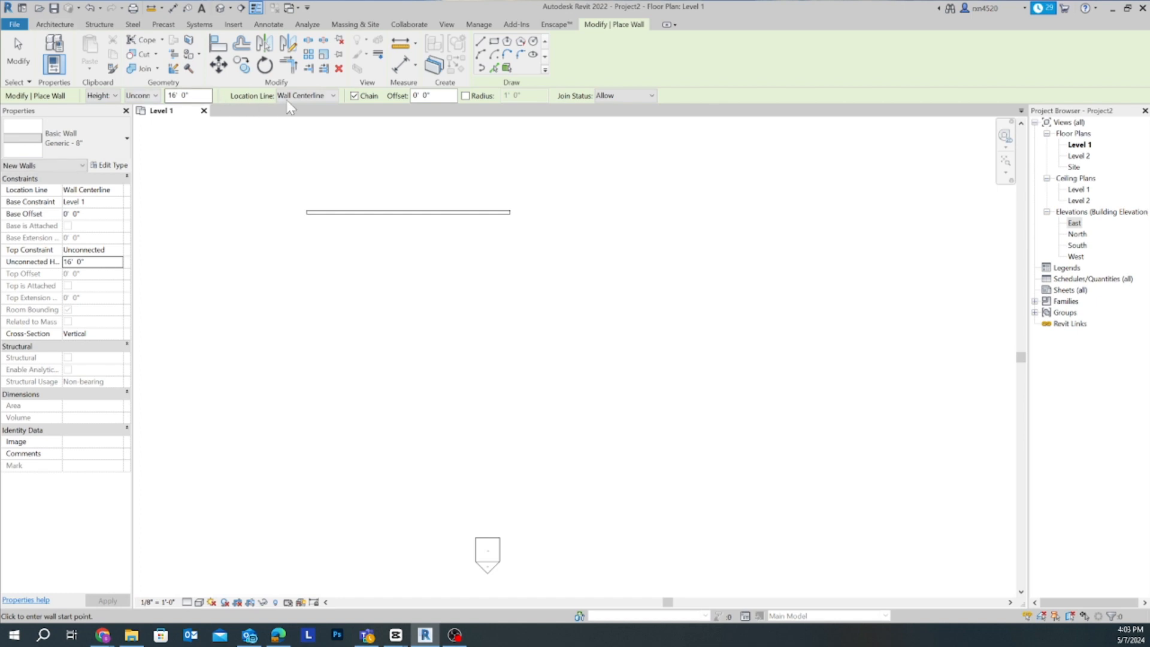
- Set the location line to Core Centerline and draw a parallel 34' wall just south of the first one
{"action": "left_click", "coordinate": [299, 99]}
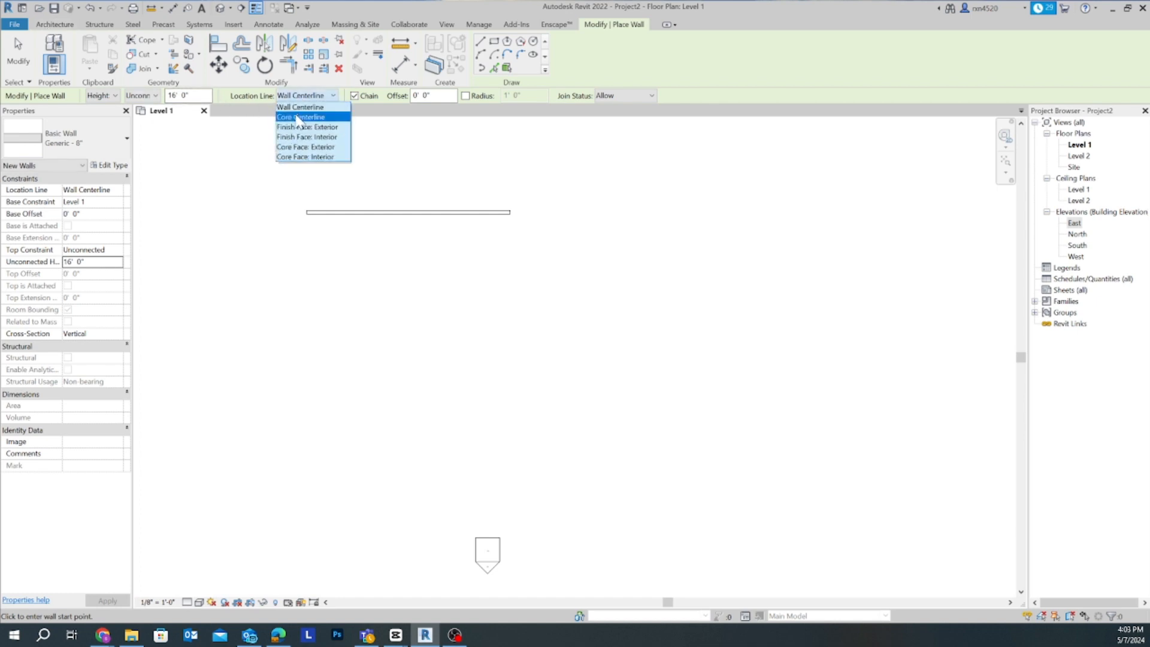
{"action": "left_click", "coordinate": [297, 119]}
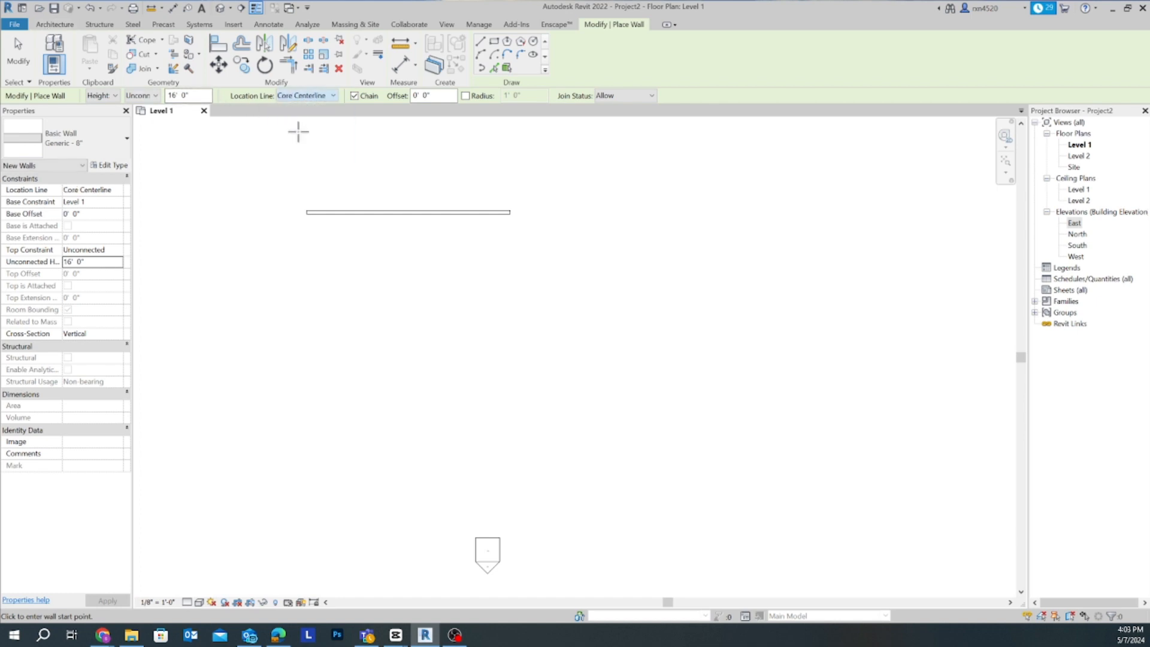
{"action": "left_click", "coordinate": [308, 240]}
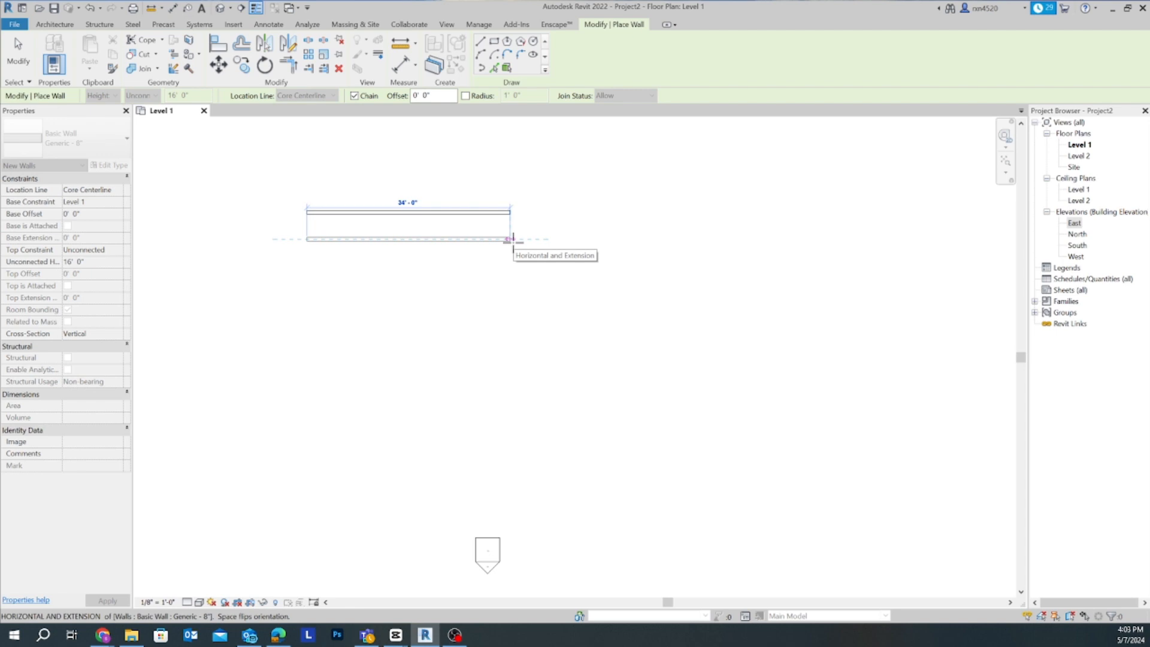
{"action": "left_click", "coordinate": [513, 239]}
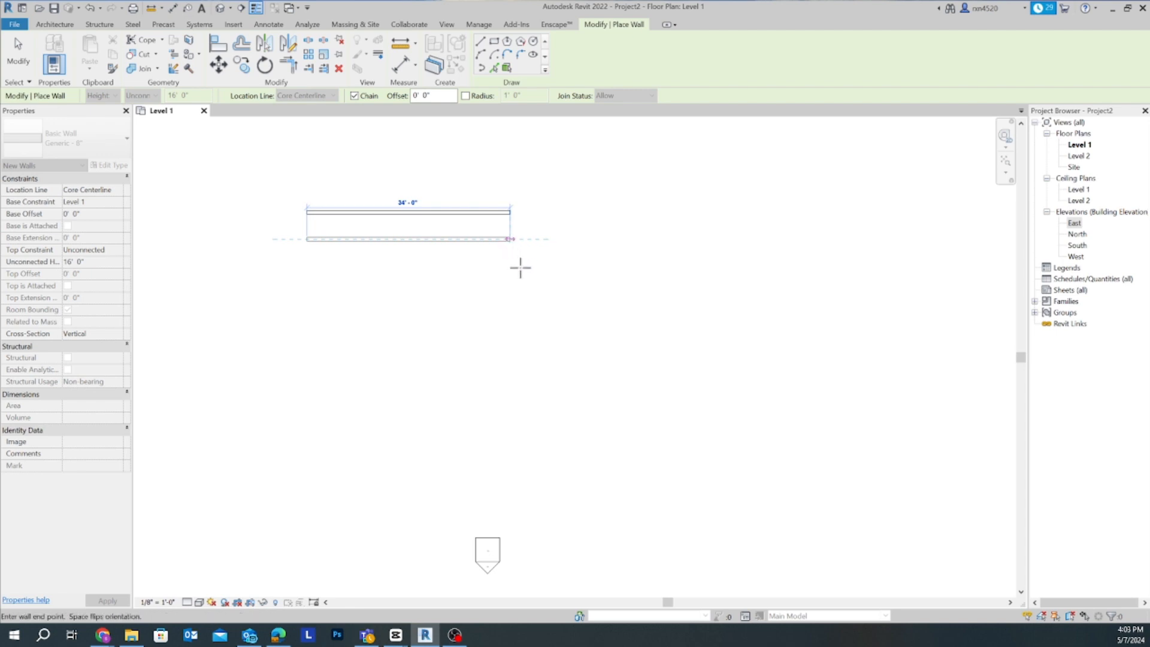
{"action": "key", "text": "Escape"}
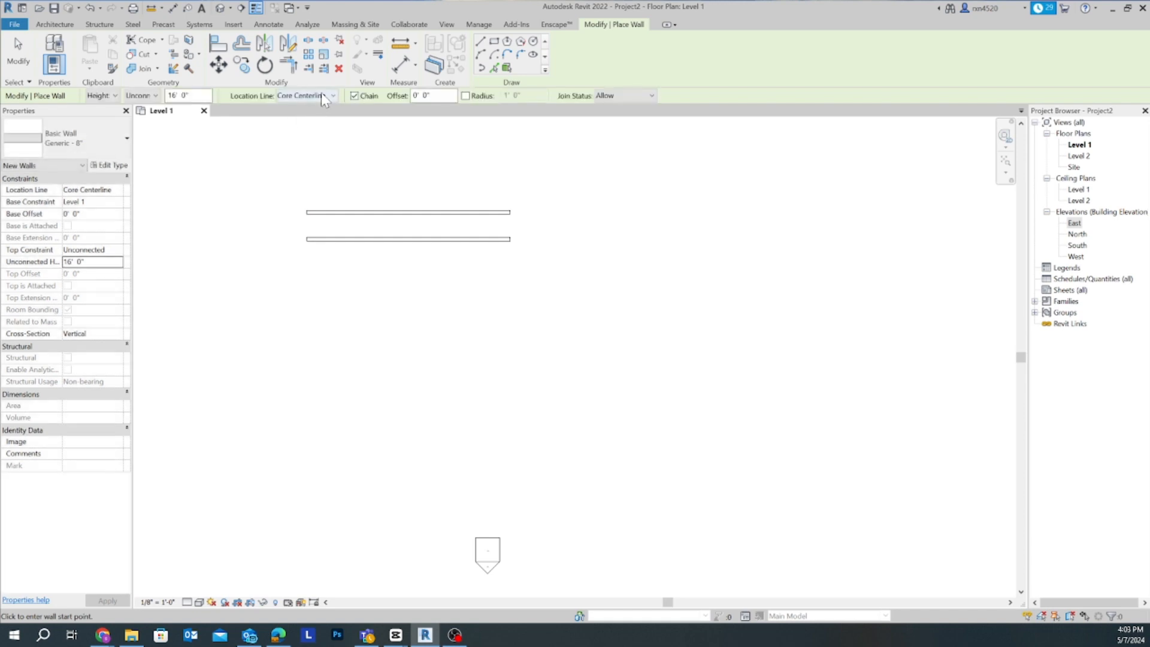
- Set the location line to Finish Face: Exterior and draw a third 34' wall south of and aligned with the other two
{"action": "left_click", "coordinate": [321, 94]}
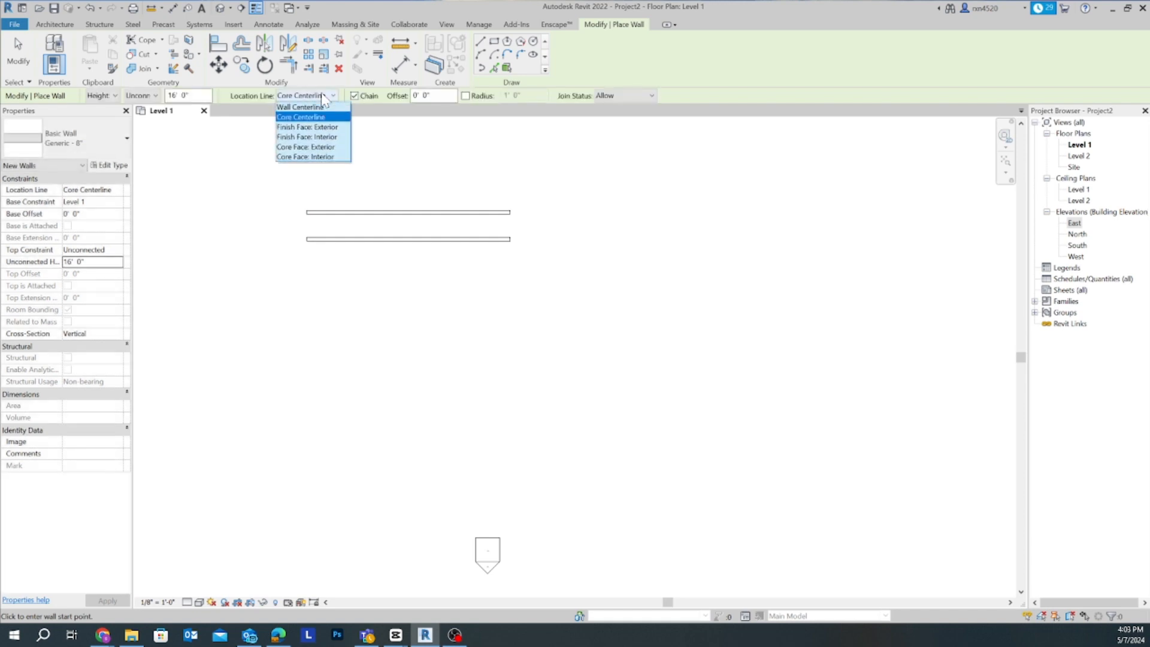
{"action": "left_click", "coordinate": [306, 127]}
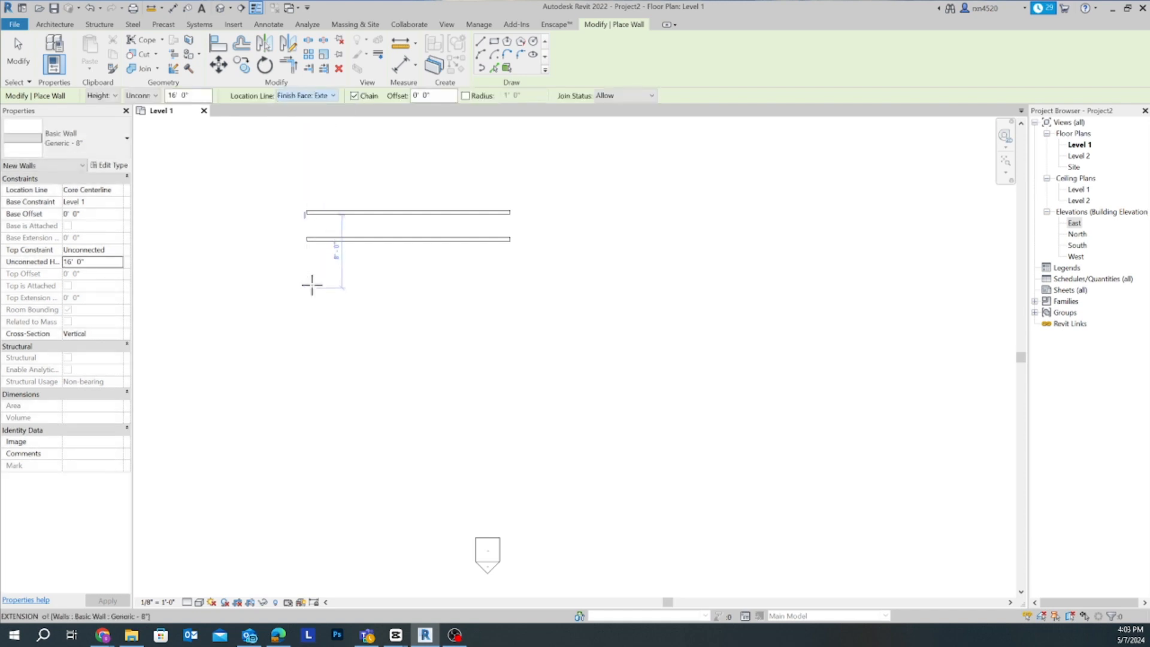
{"action": "scroll", "coordinate": [313, 283], "scroll_direction": "up", "scroll_amount": 3}
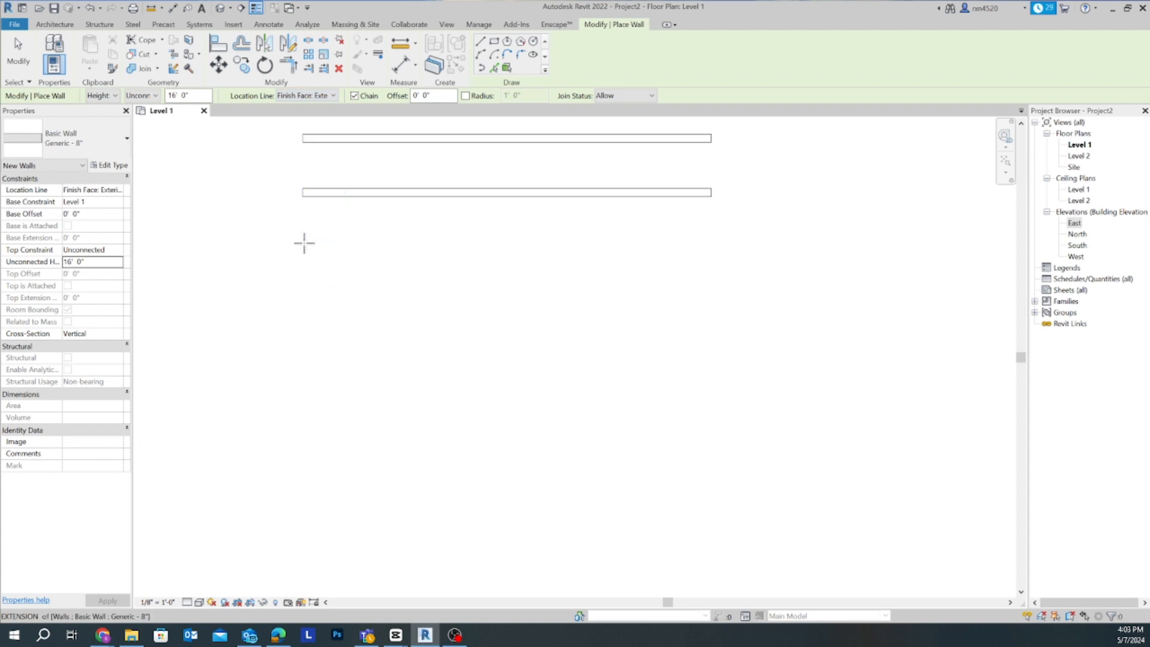
{"action": "left_click", "coordinate": [303, 245]}
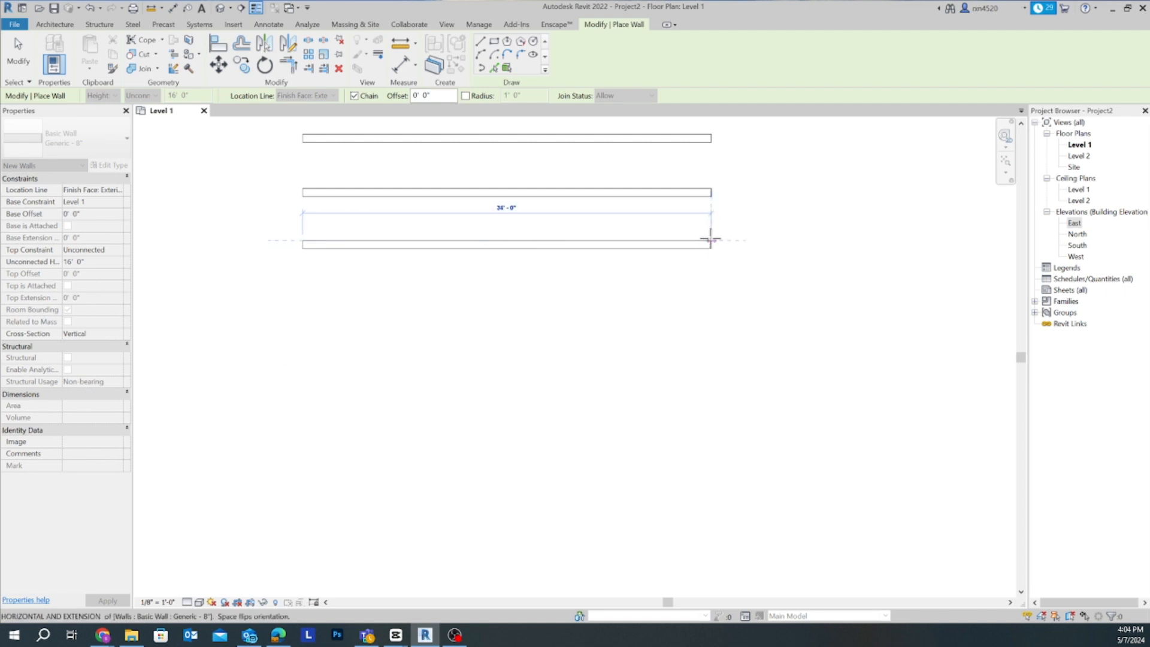
{"action": "left_click", "coordinate": [711, 240]}
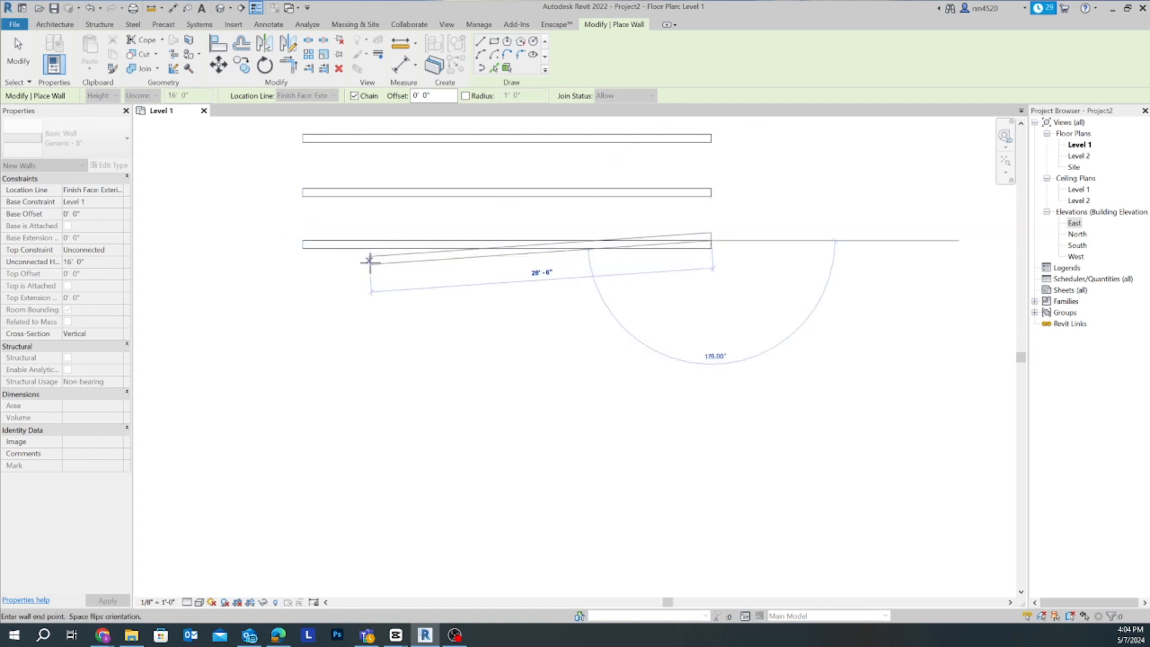
{"action": "key", "text": "Escape"}
{"action": "key", "text": "Escape"}
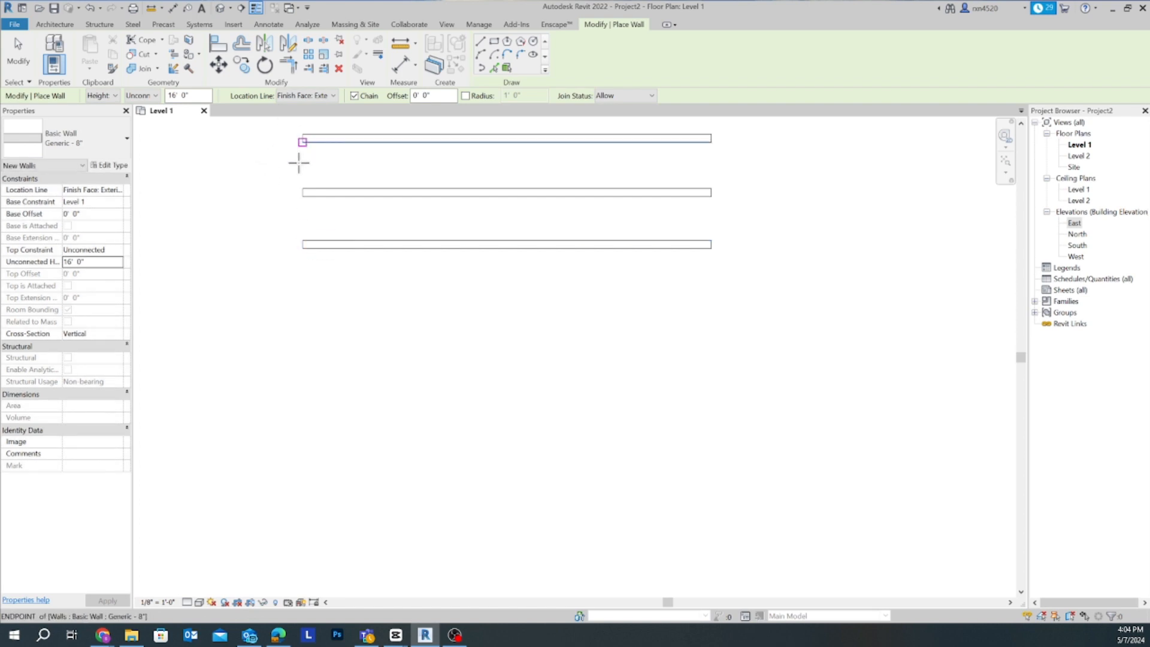
{"action": "left_click", "coordinate": [302, 138]}
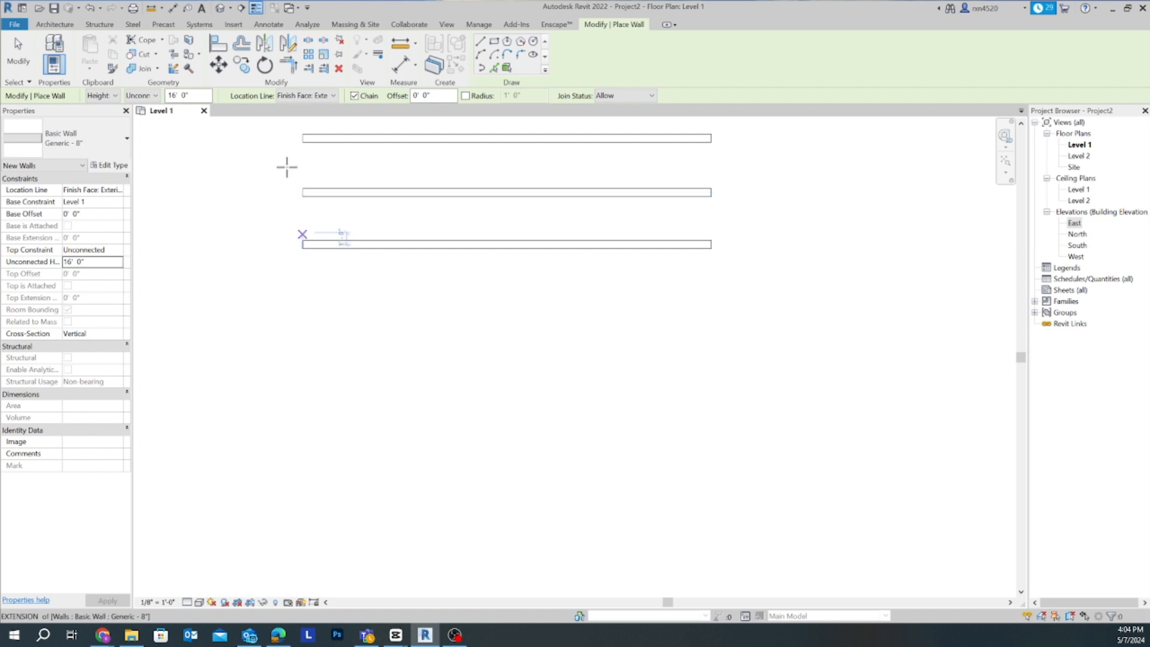
- Set the location line to Finish Face: Interior and draw a fourth horizontal wall, about 34' long, just south of the third
{"action": "left_click", "coordinate": [323, 96]}
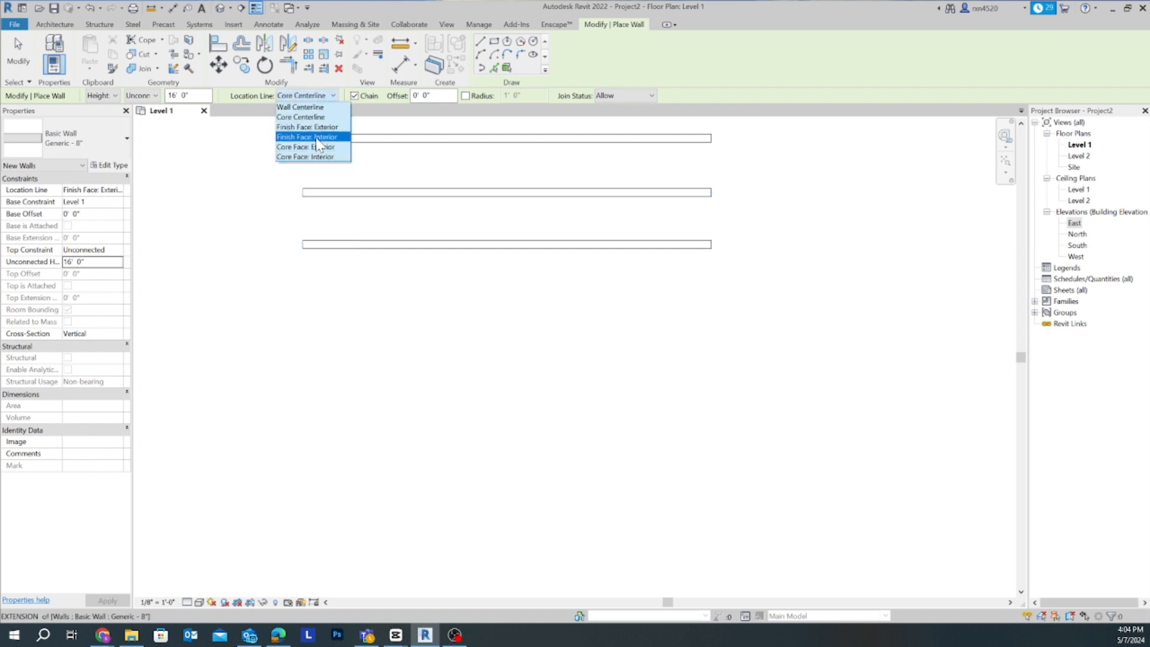
{"action": "left_click", "coordinate": [318, 137]}
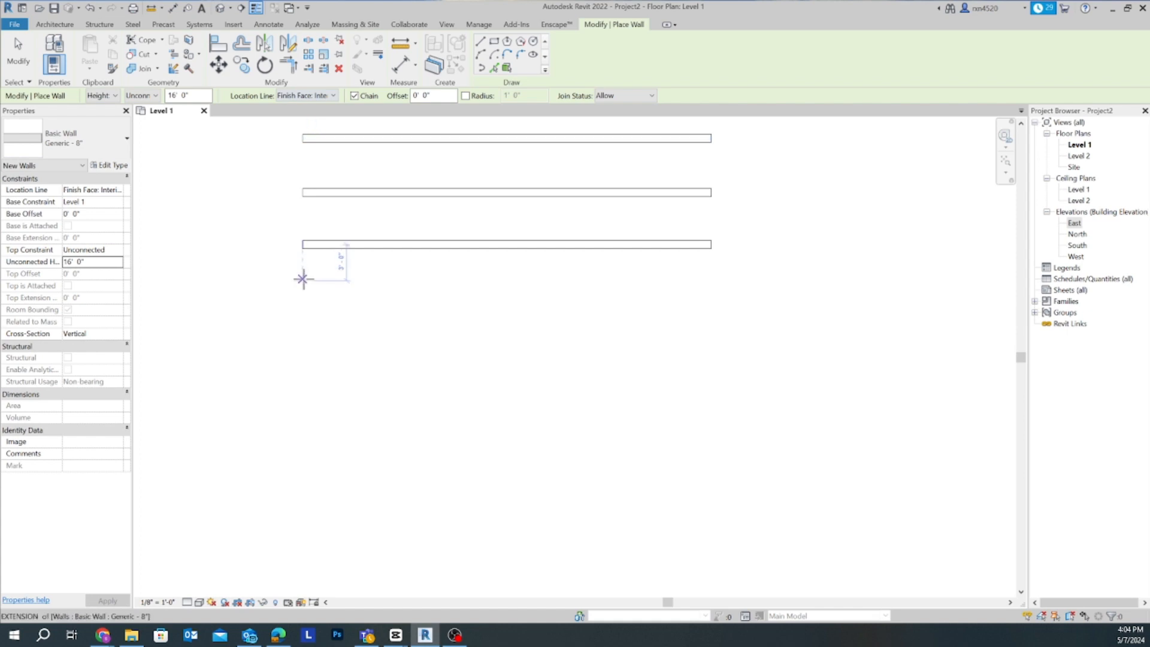
{"action": "left_click", "coordinate": [302, 279]}
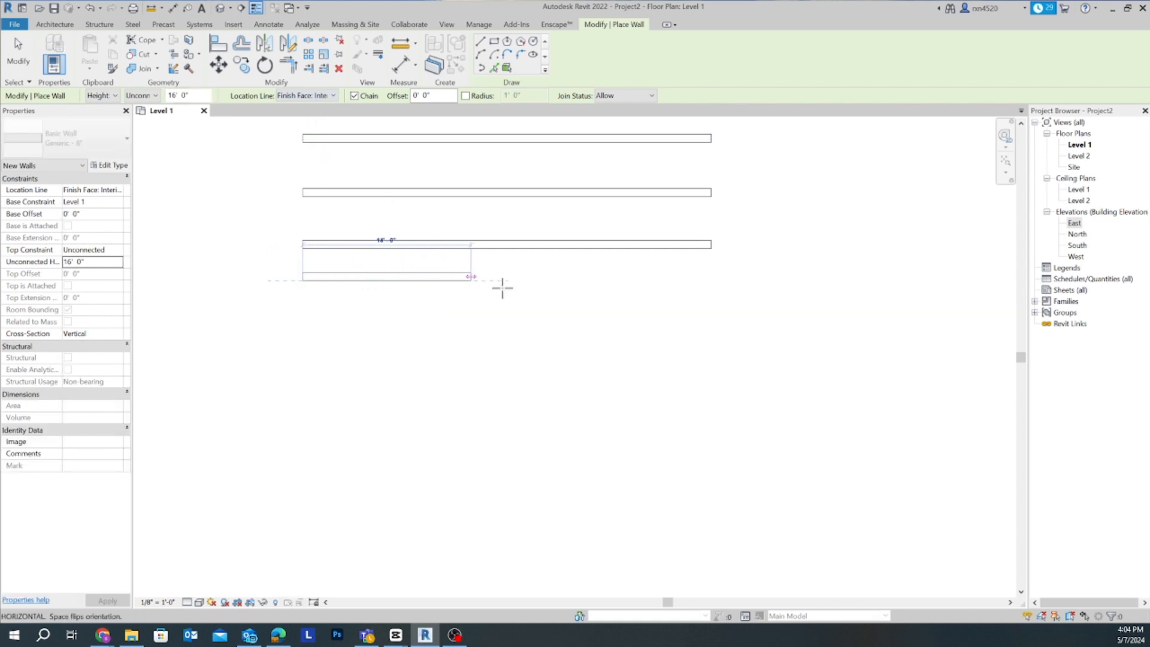
{"action": "left_click", "coordinate": [709, 276]}
{"action": "key", "text": "Escape"}
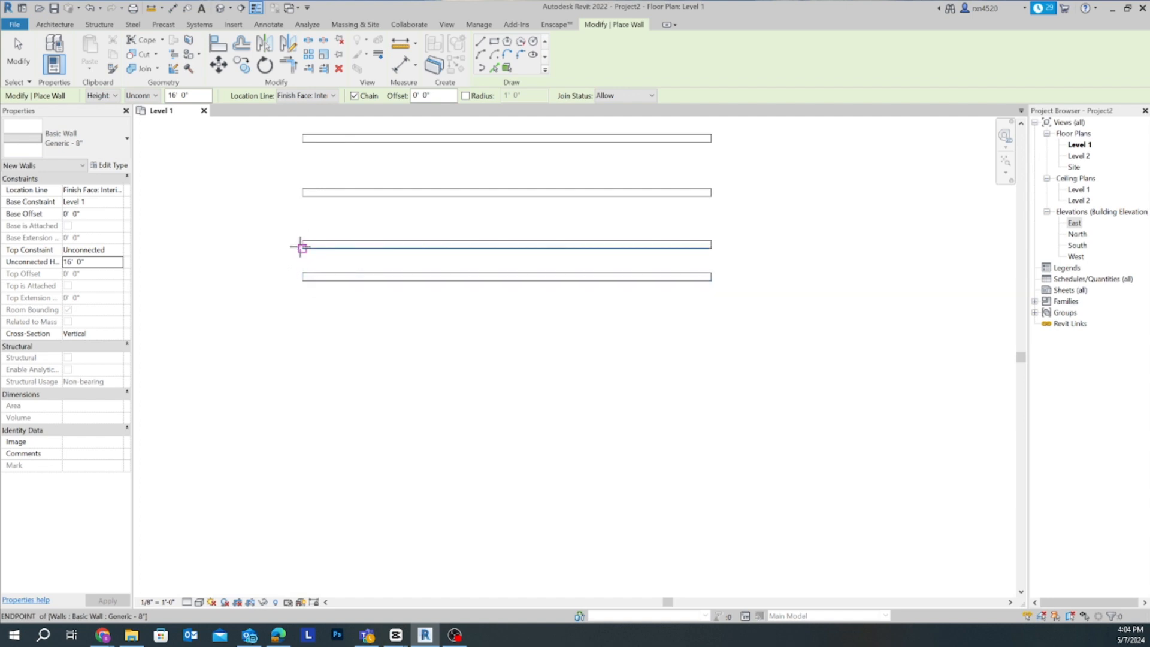
- Using Wall Centerline as the location line and Chain turned off, draw a single 34' wall about 4' 6" south of the fourth
{"action": "left_click", "coordinate": [304, 99]}
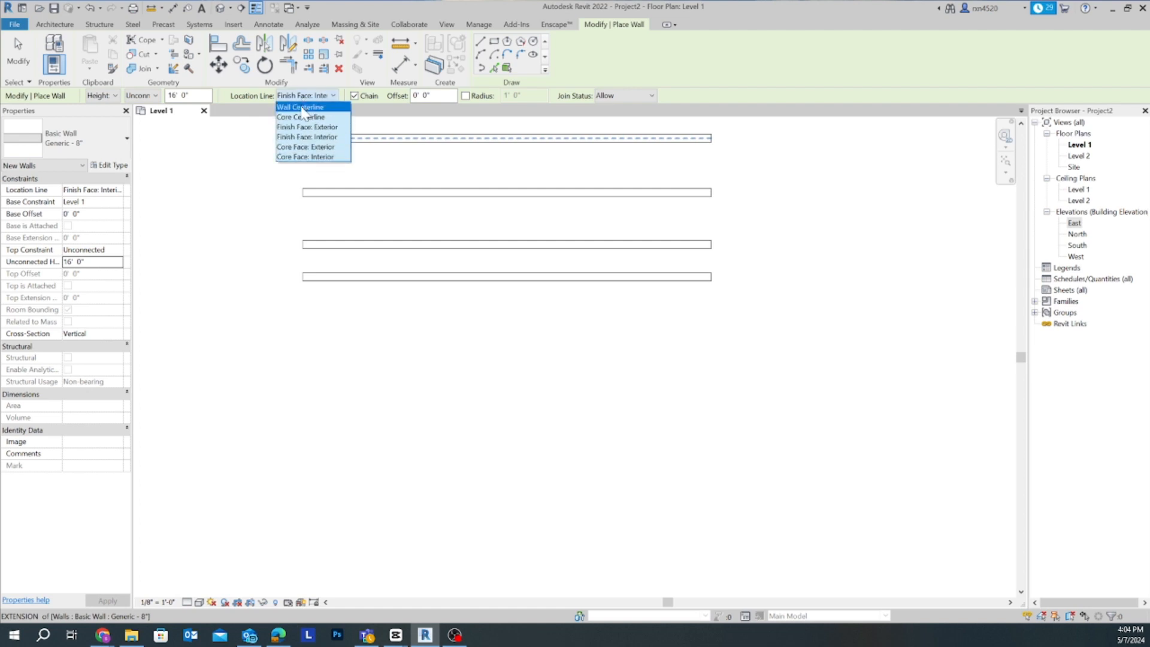
{"action": "left_click", "coordinate": [303, 109]}
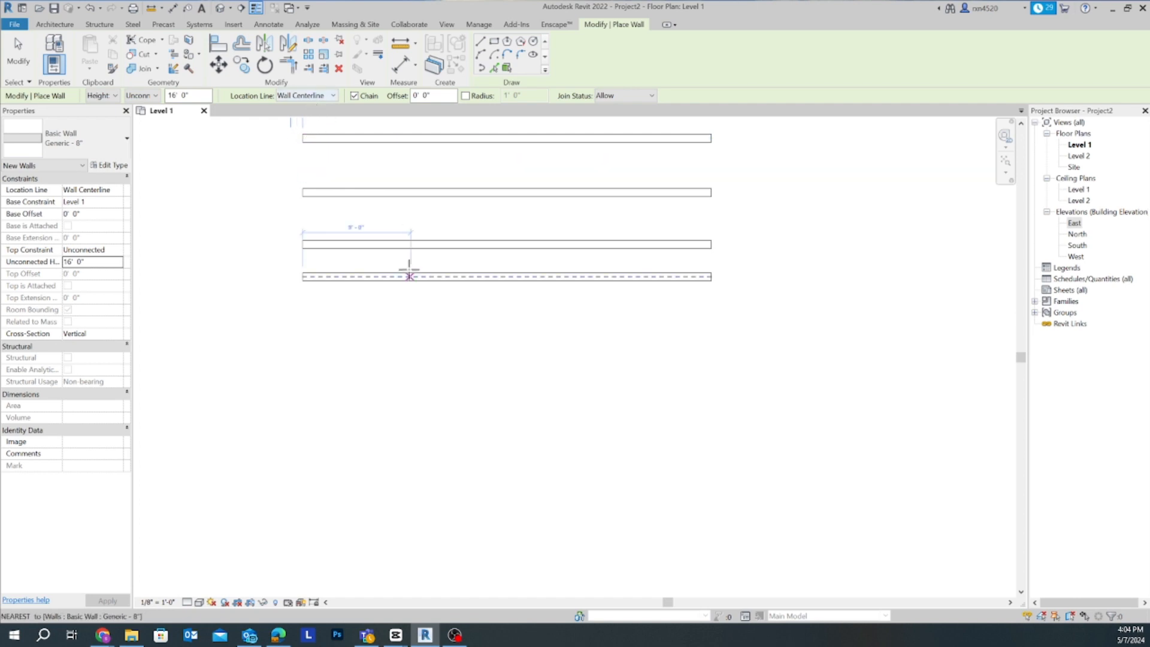
{"action": "left_click", "coordinate": [354, 95]}
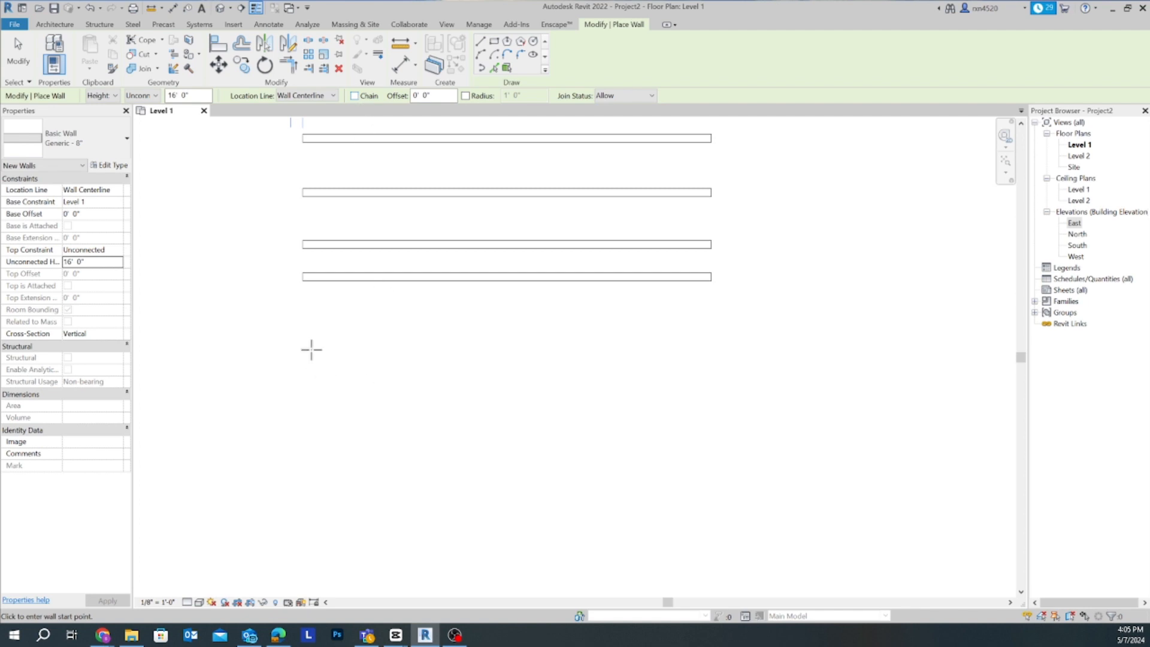
{"action": "left_click", "coordinate": [304, 330]}
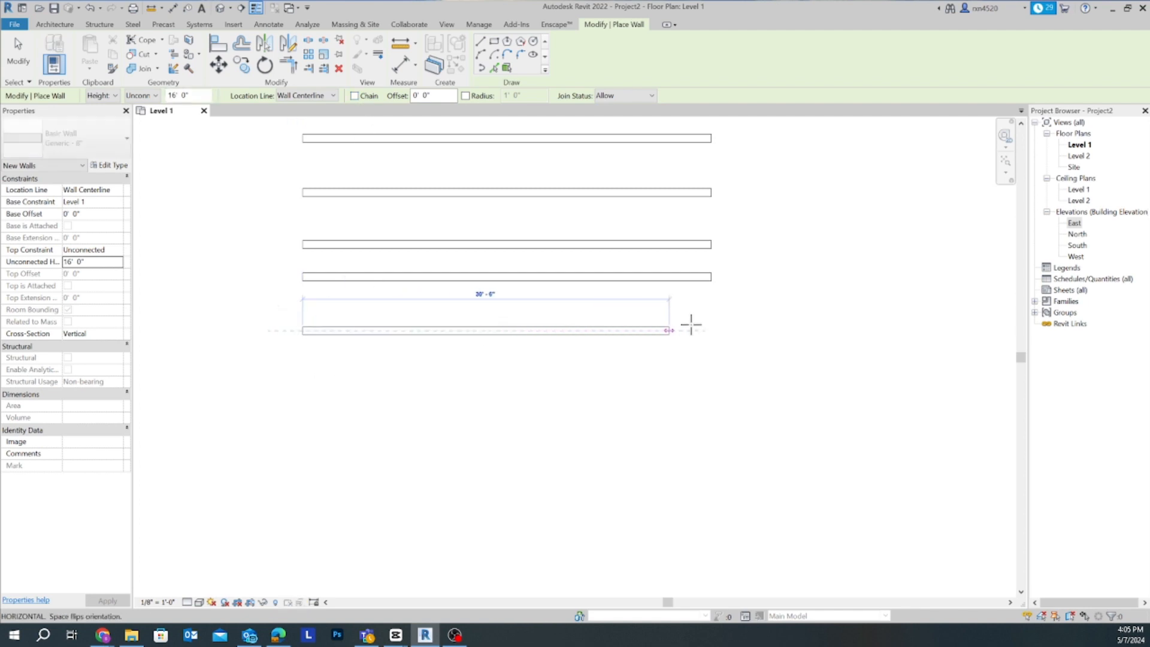
{"action": "left_click", "coordinate": [712, 330]}
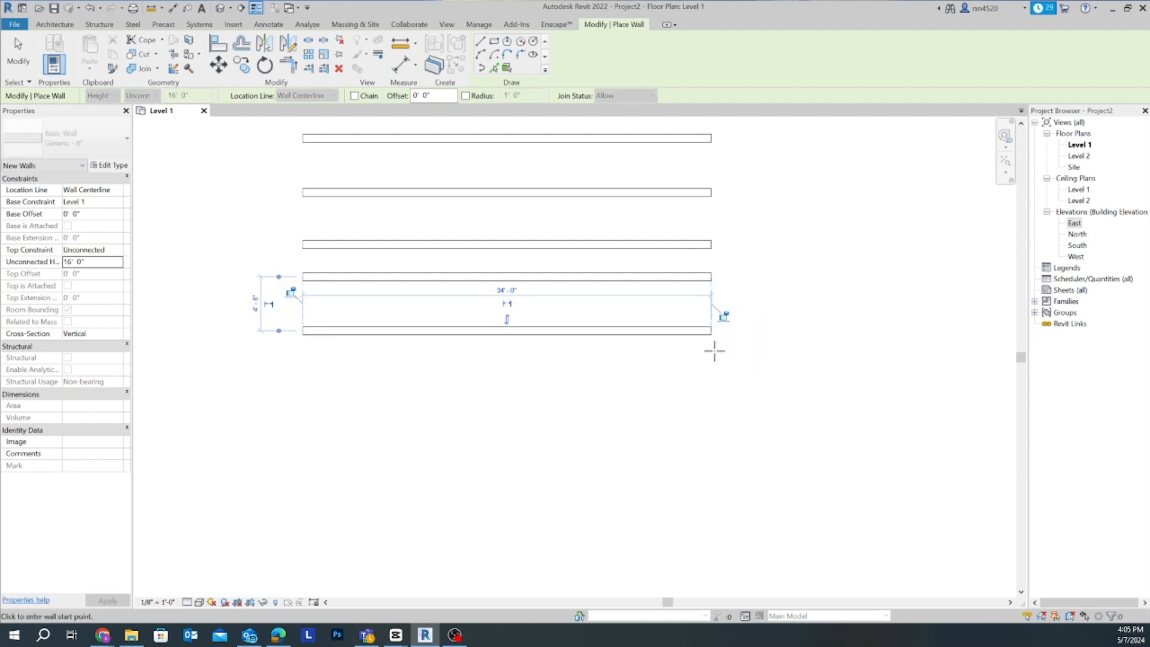
- Turn Chain back on and draw a closed rectangle of walls, about 34' by 8' 6", south of the parallel walls
{"action": "left_click", "coordinate": [355, 96]}
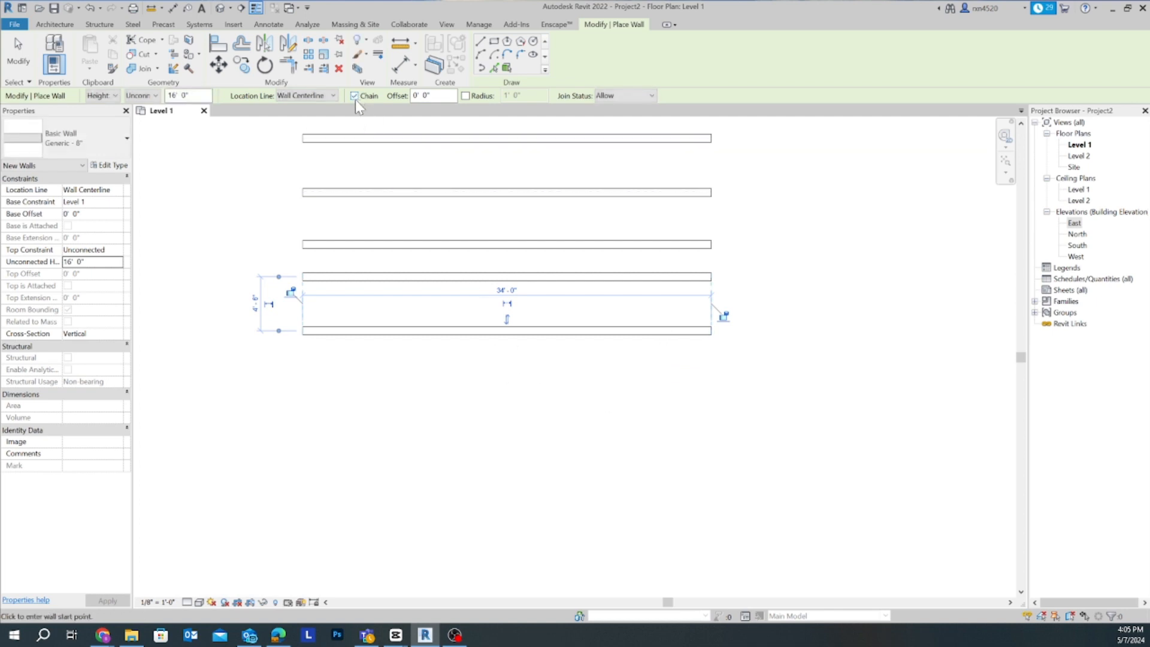
{"action": "left_click", "coordinate": [304, 385]}
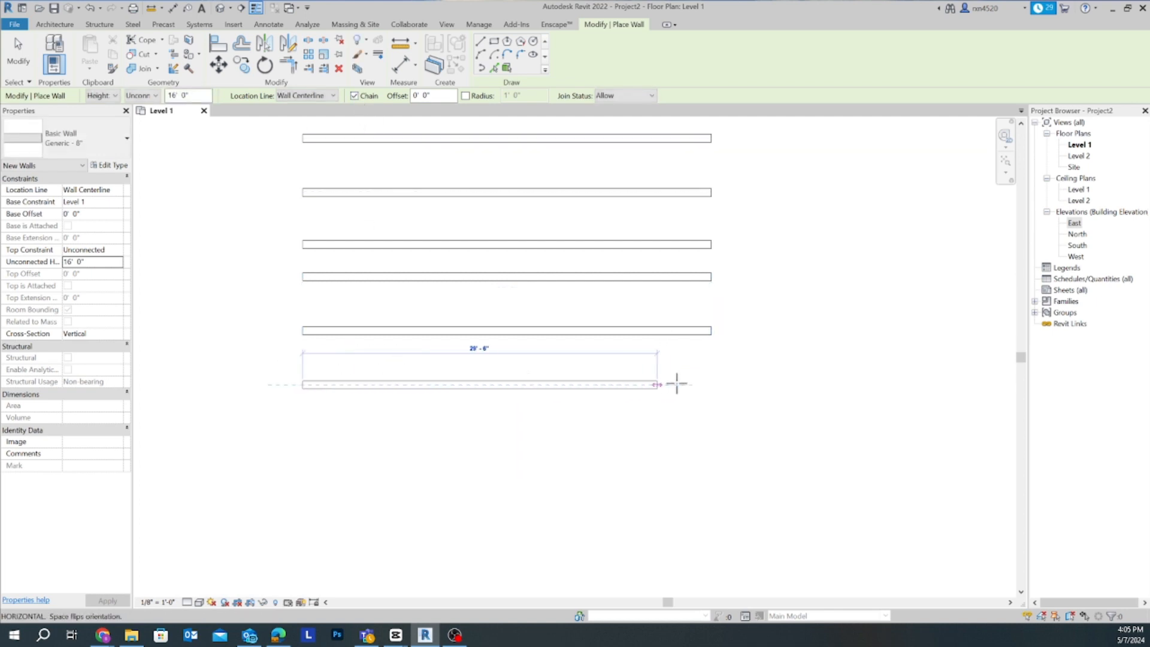
{"action": "left_click", "coordinate": [713, 386]}
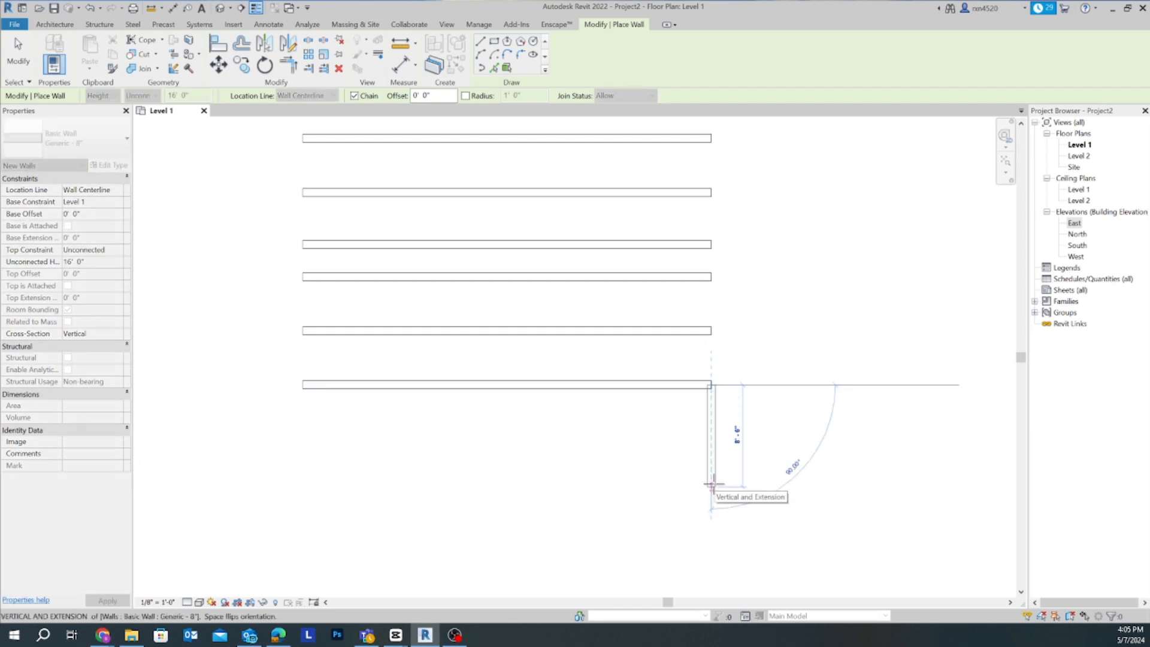
{"action": "left_click", "coordinate": [713, 485]}
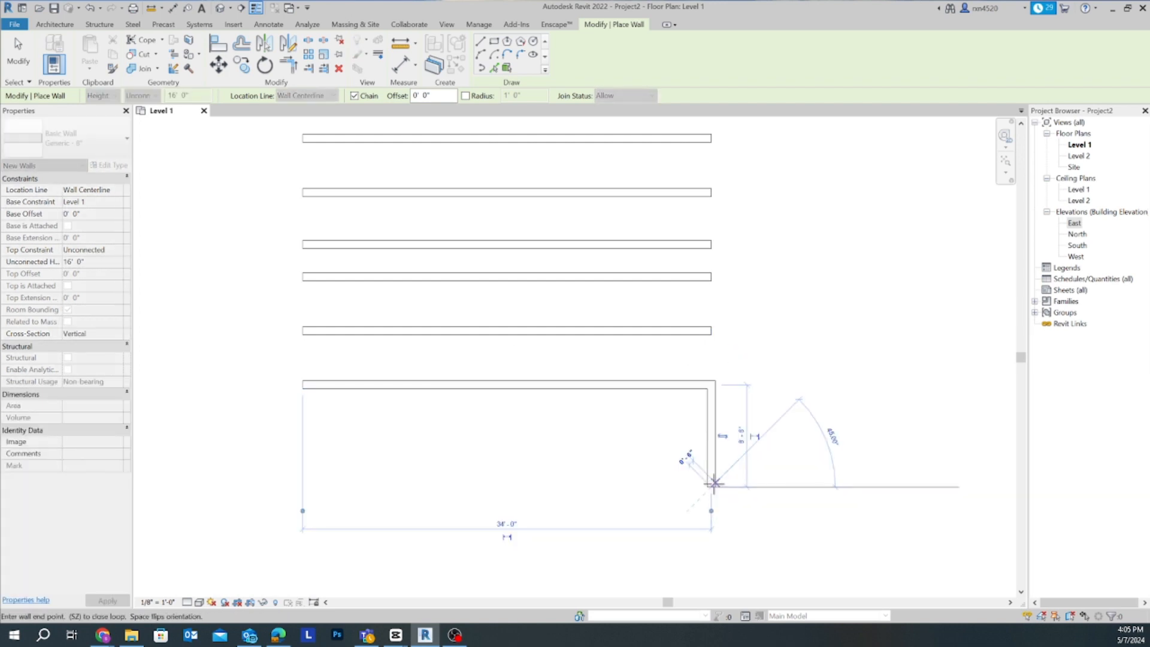
{"action": "left_click", "coordinate": [304, 485]}
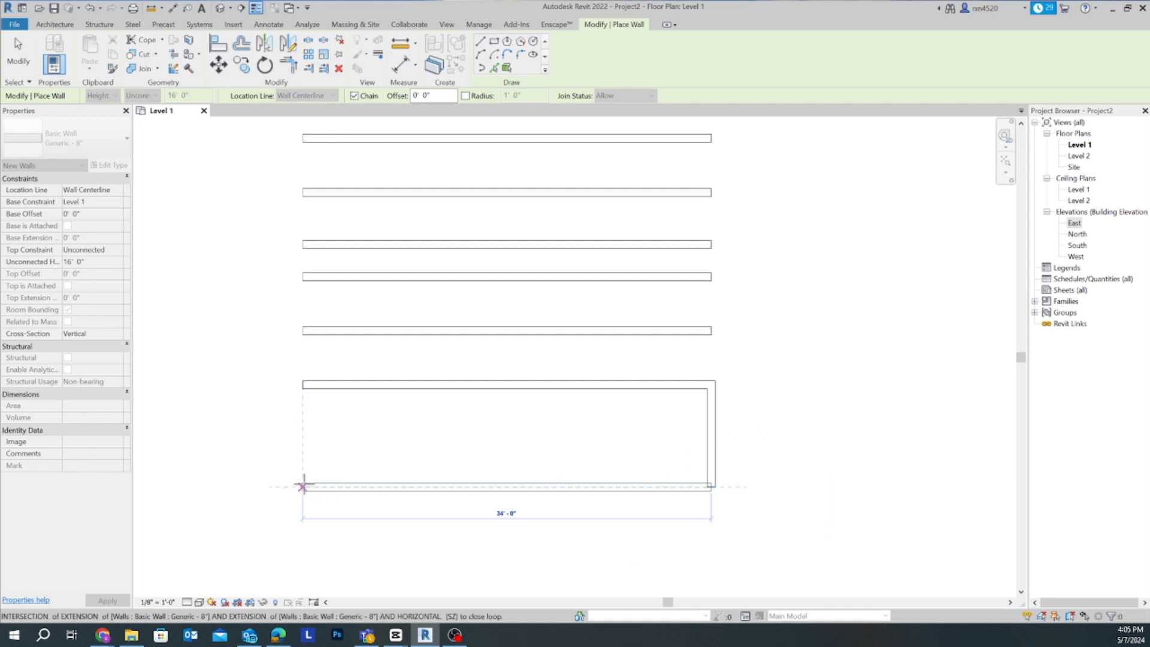
{"action": "left_click", "coordinate": [303, 384]}
- With a 2' 0" offset, trace the rectangle's four outer corners clockwise from the northwest to draw a surrounding loop of walls
{"action": "scroll", "coordinate": [416, 437], "scroll_direction": "up", "scroll_amount": 2}
{"action": "middle_click_drag", "start_coordinate": [415, 437], "coordinate": [351, 465]}
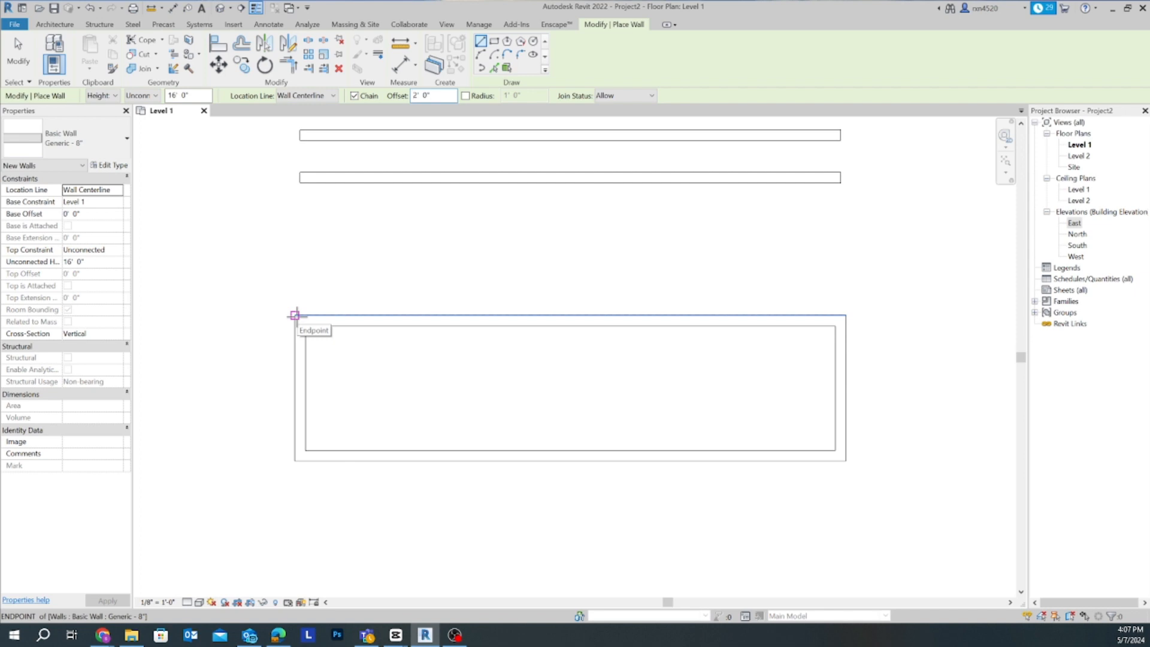
{"action": "left_click", "coordinate": [294, 316]}
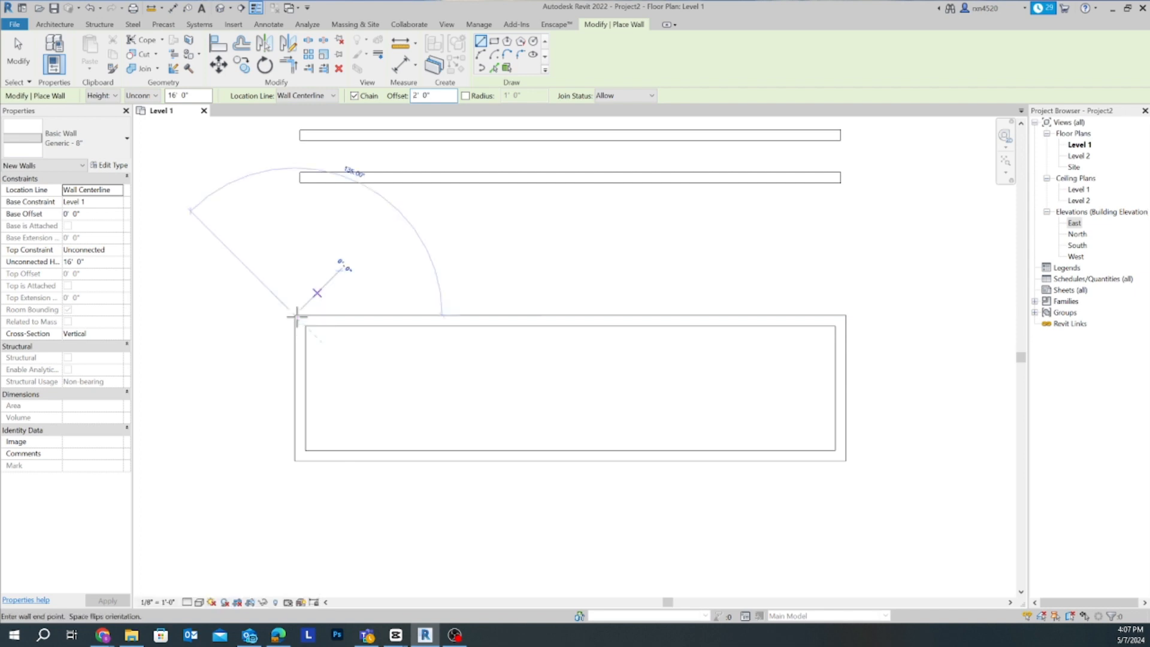
{"action": "left_click", "coordinate": [846, 315]}
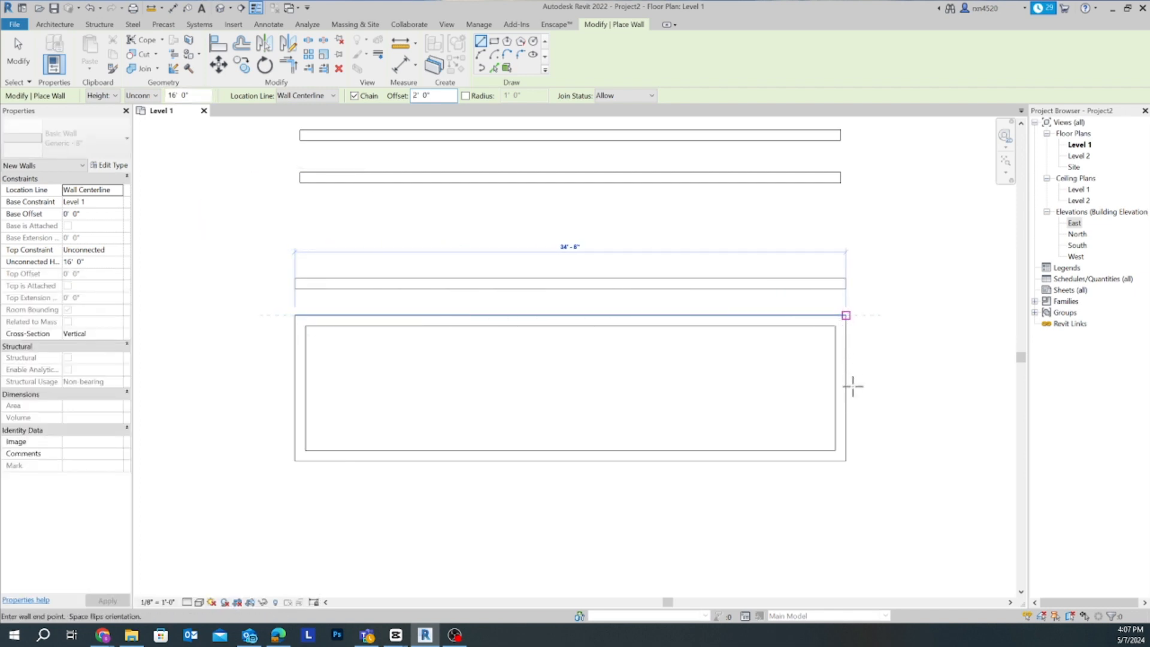
{"action": "left_click", "coordinate": [846, 461]}
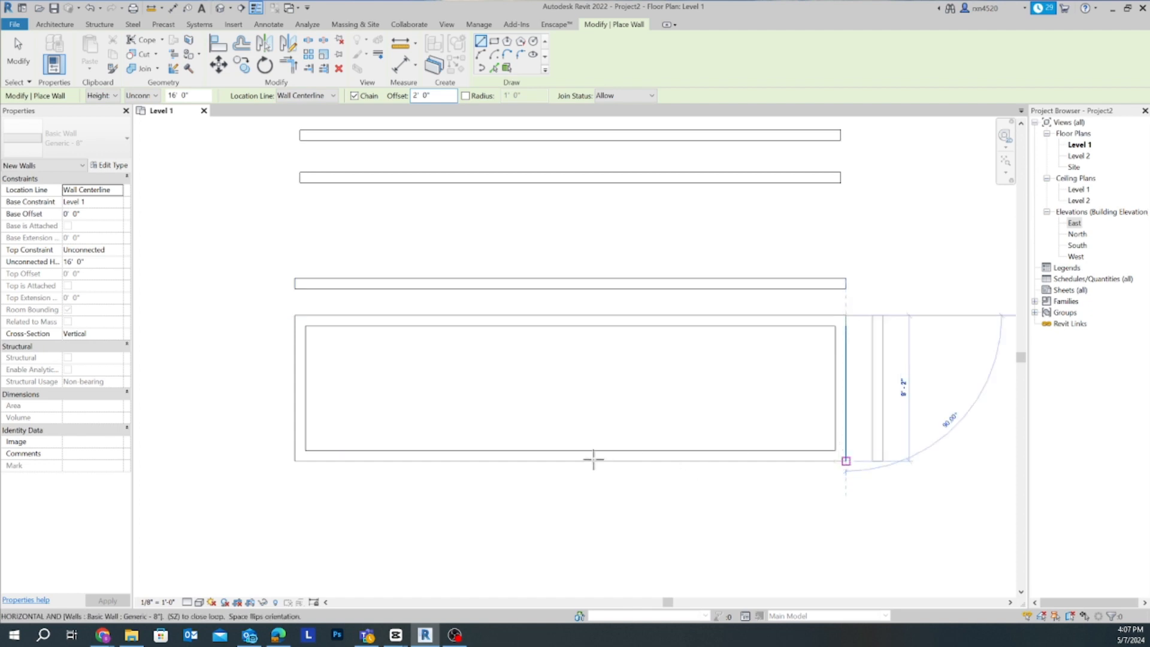
{"action": "left_click", "coordinate": [294, 460]}
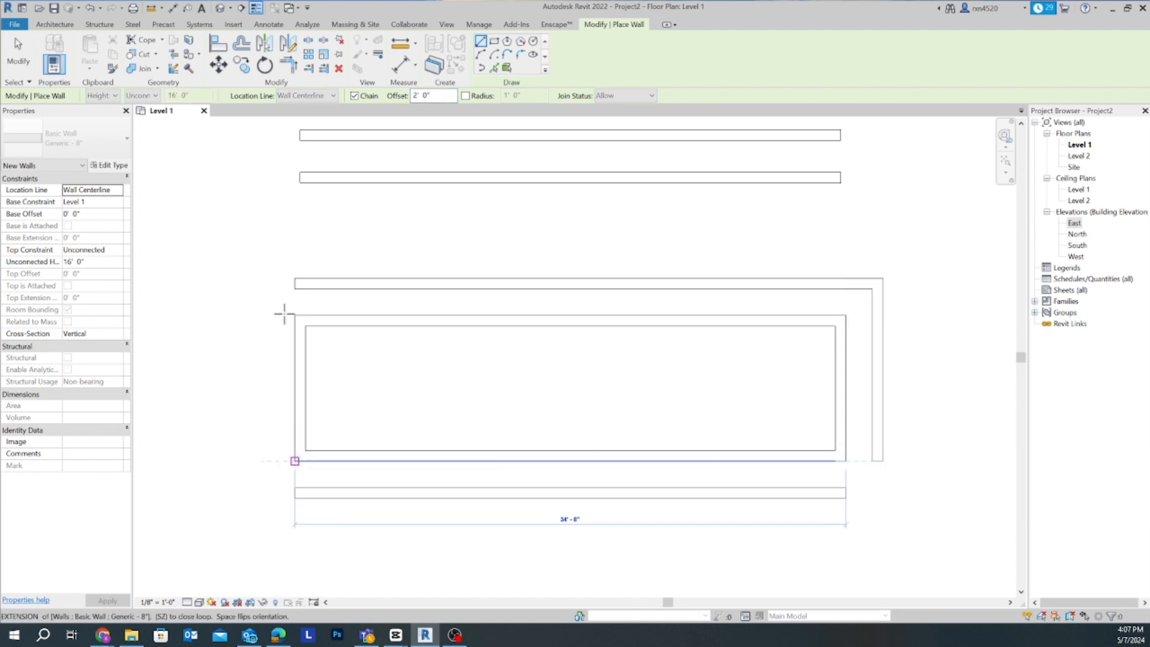
{"action": "left_click", "coordinate": [294, 315]}
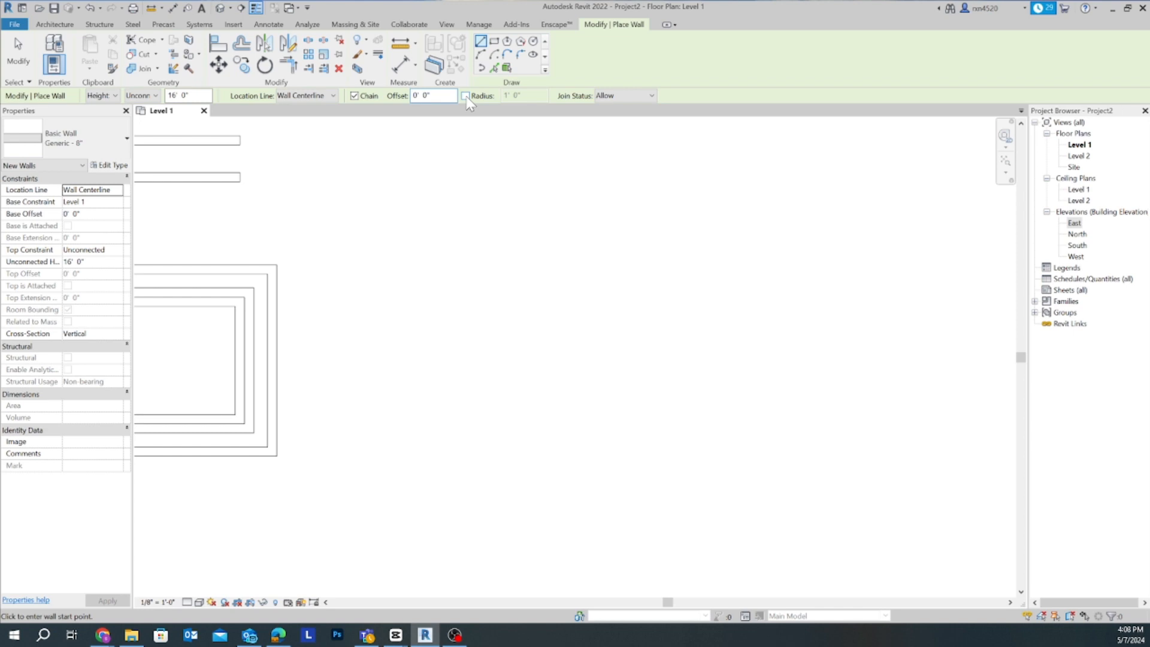
- Turn on a 1' 0" Radius and draw a 13' horizontal wall east of the nested rectangles, continuing south from its east end
{"action": "left_click", "coordinate": [466, 95]}
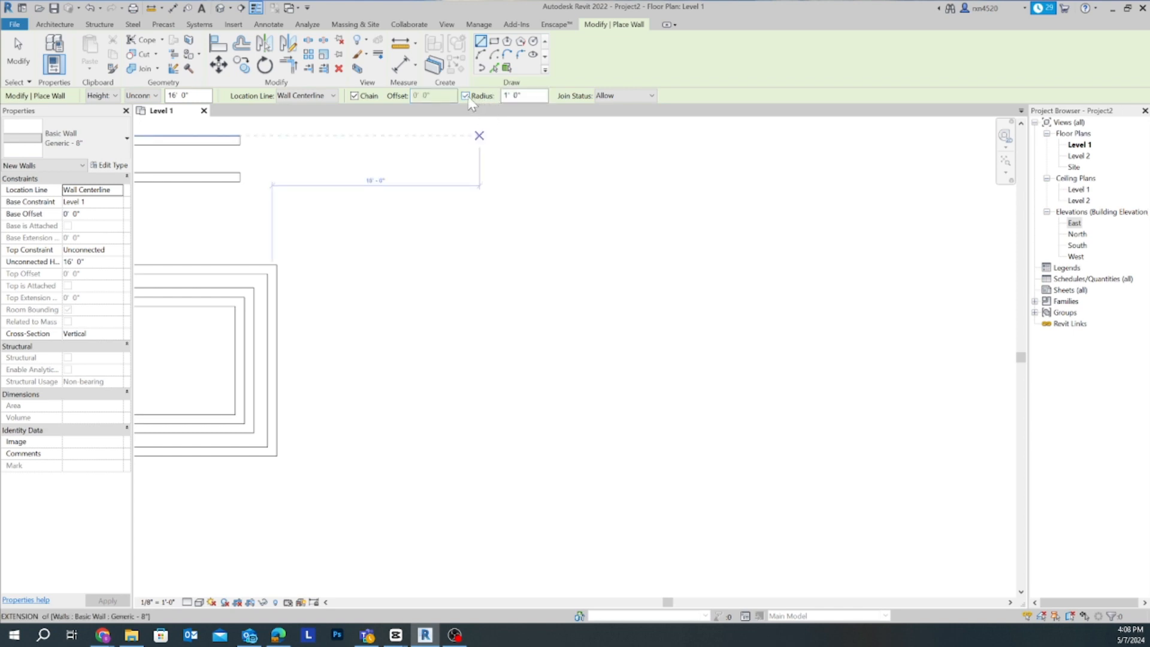
{"action": "left_click", "coordinate": [480, 255]}
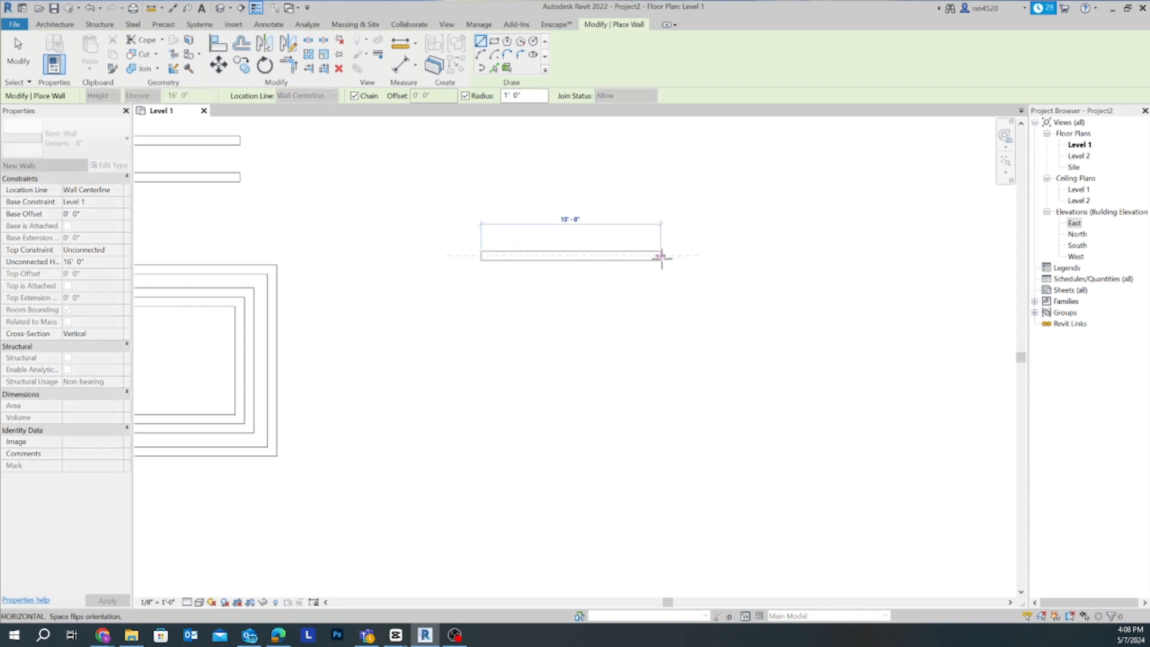
{"action": "left_click", "coordinate": [660, 256]}
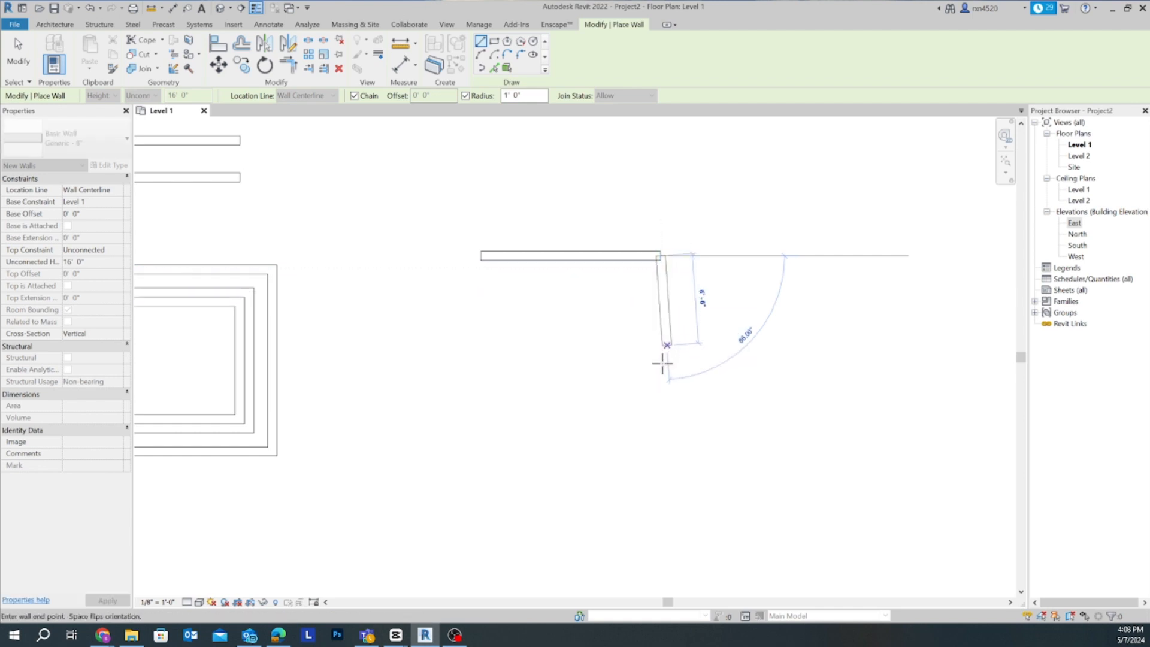
{"action": "left_click", "coordinate": [659, 387]}
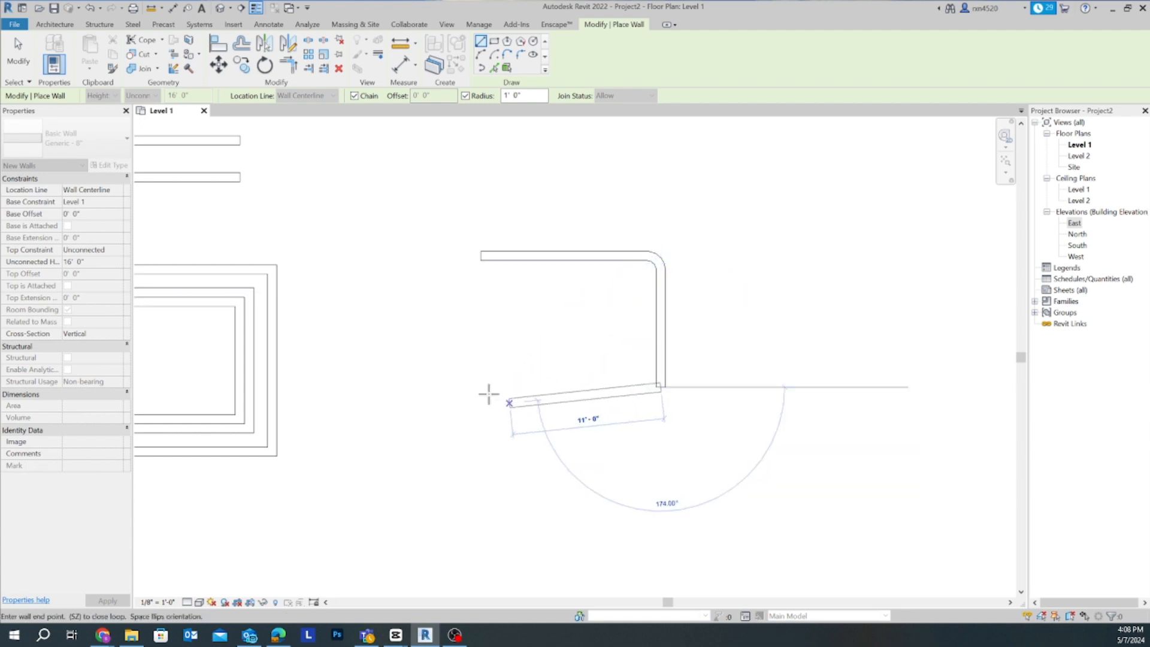
- Turn Radius off and close the rectangle with square corners, adding the south wall and the west wall back to the start point
{"action": "left_click", "coordinate": [467, 96]}
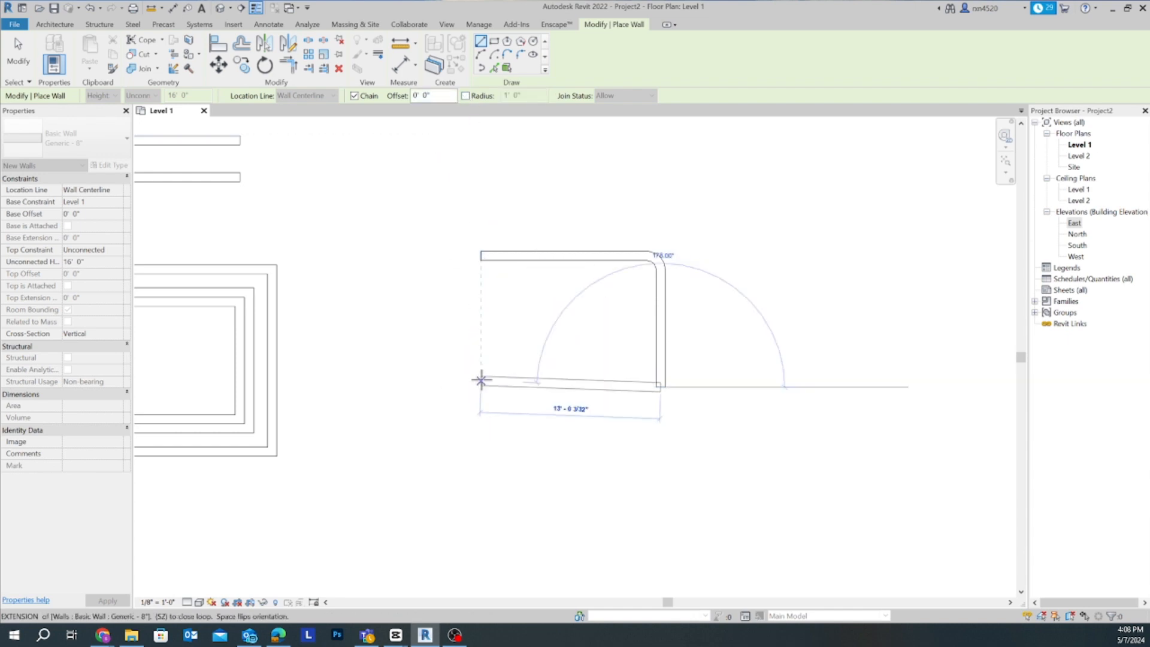
{"action": "left_click", "coordinate": [481, 386]}
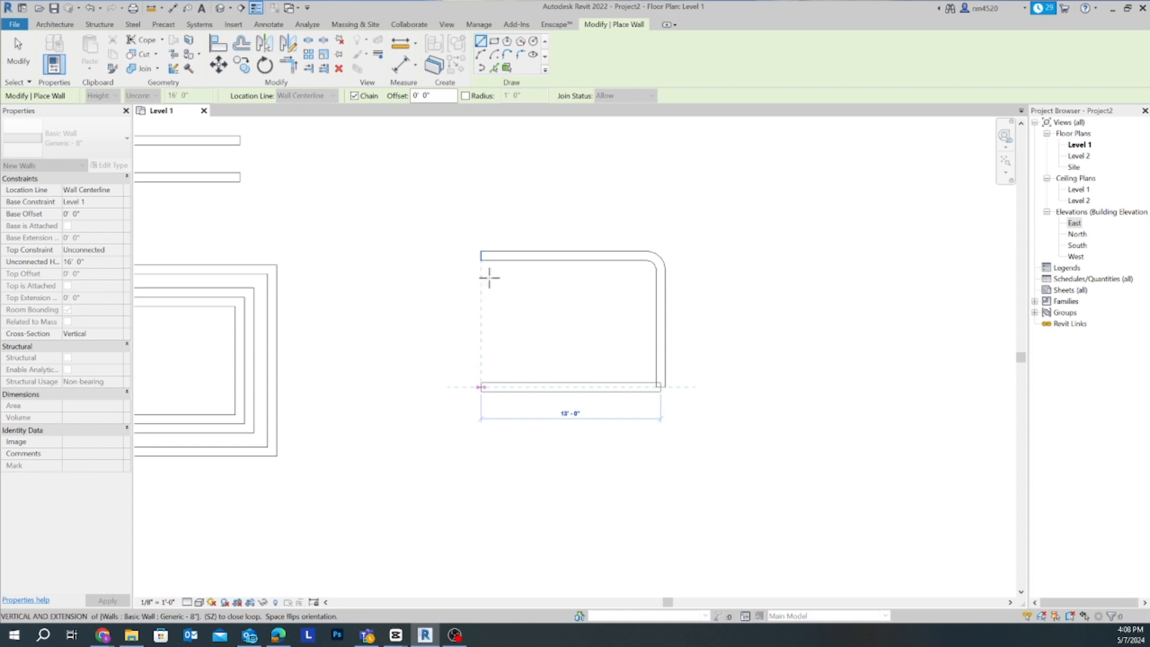
{"action": "left_click", "coordinate": [481, 255]}
{"action": "scroll", "coordinate": [538, 362], "scroll_direction": "down", "scroll_amount": 3}
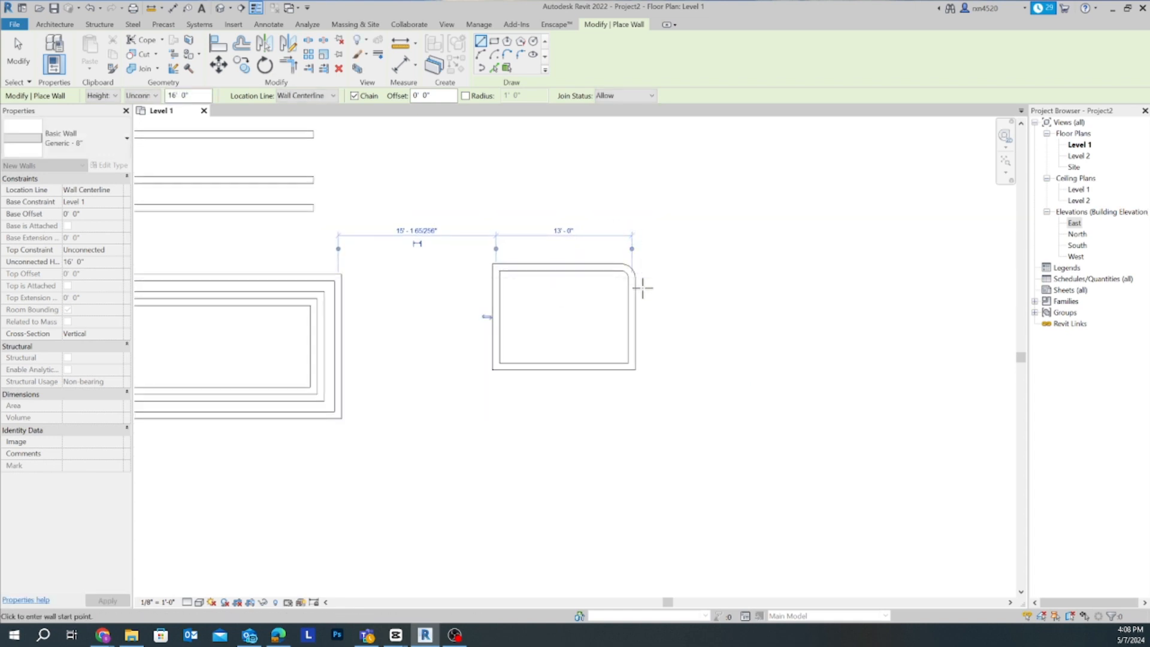
- Turn the 1' 0" Radius back on and draw a closed rounded rectangle about 18' by 9' 6" east of the previous one
{"action": "left_click", "coordinate": [466, 95]}
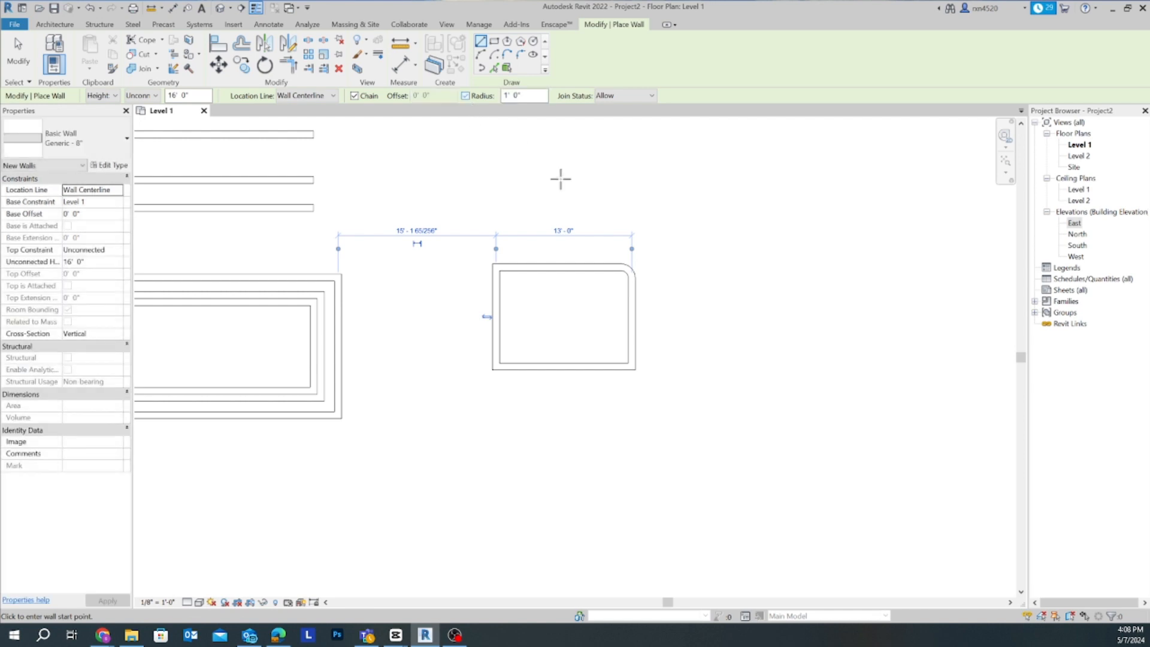
{"action": "middle_click_drag", "start_coordinate": [616, 342], "coordinate": [481, 346]}
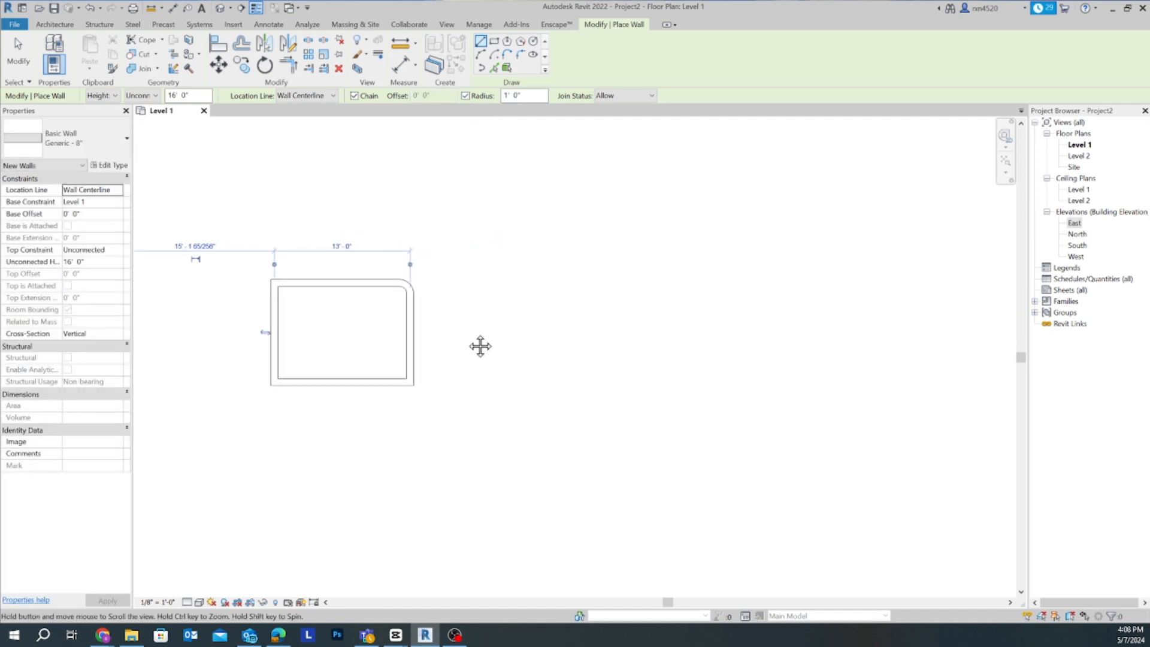
{"action": "left_click", "coordinate": [468, 282]}
{"action": "left_click", "coordinate": [656, 284]}
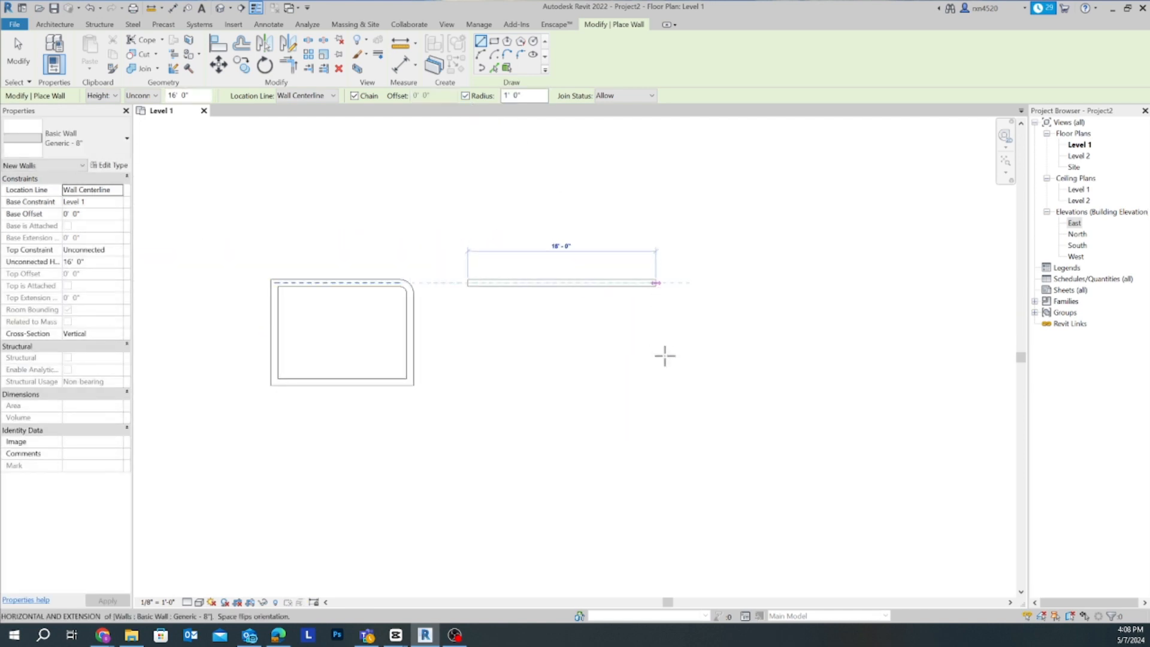
{"action": "left_click", "coordinate": [490, 383]}
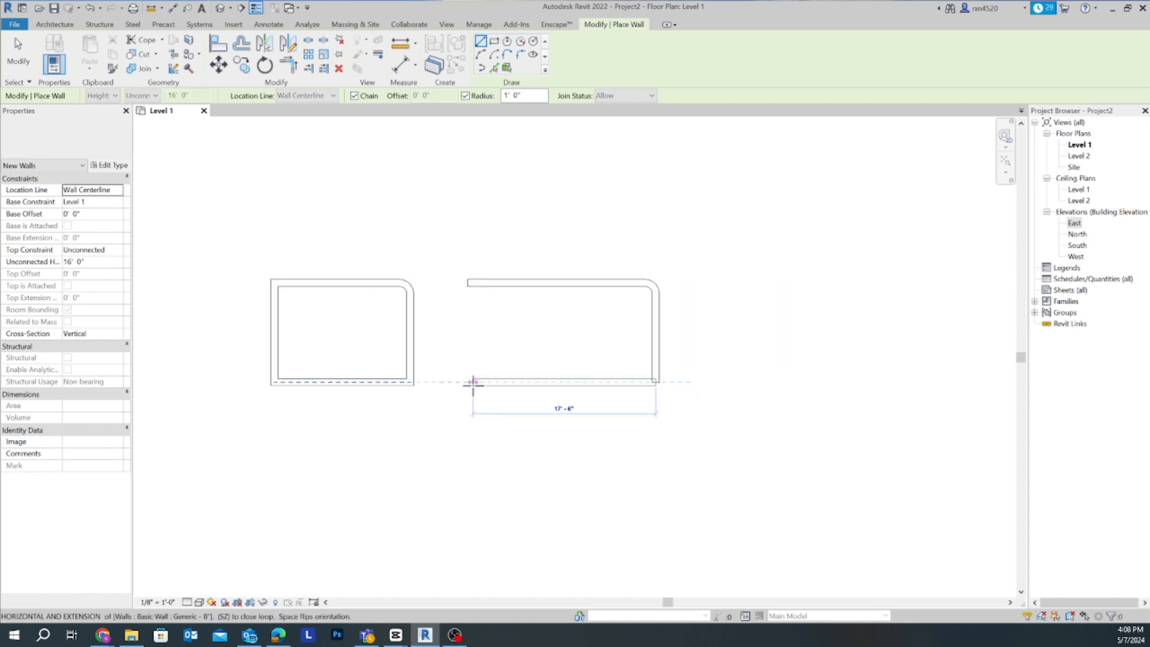
{"action": "left_click", "coordinate": [477, 299]}
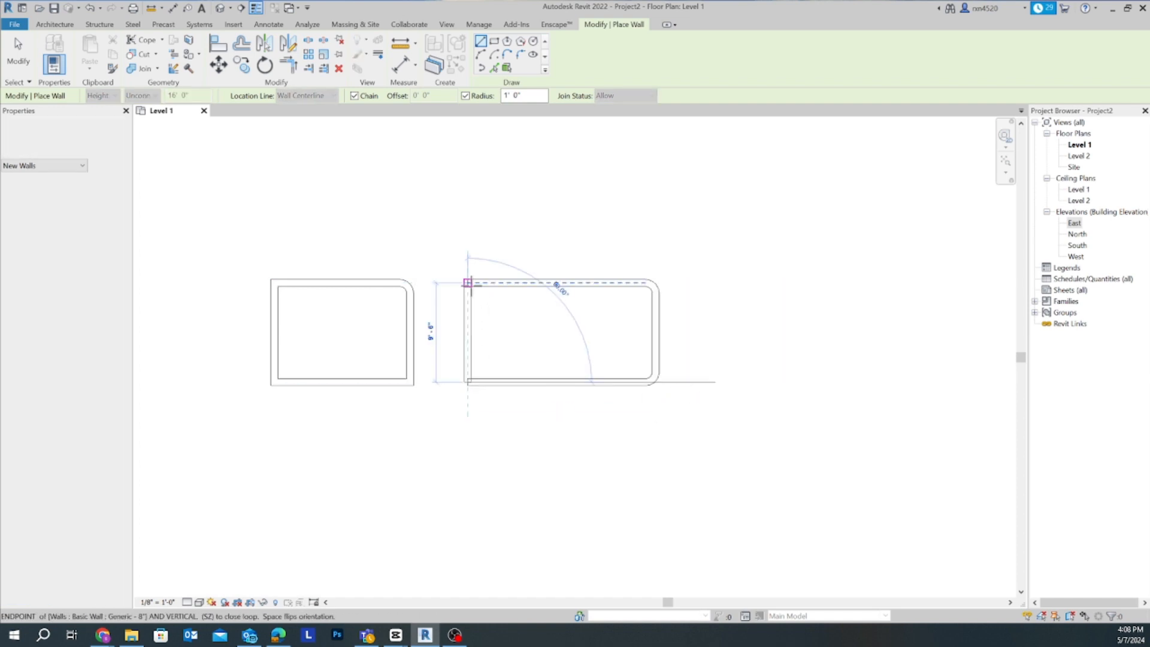
{"action": "left_click", "coordinate": [469, 282]}
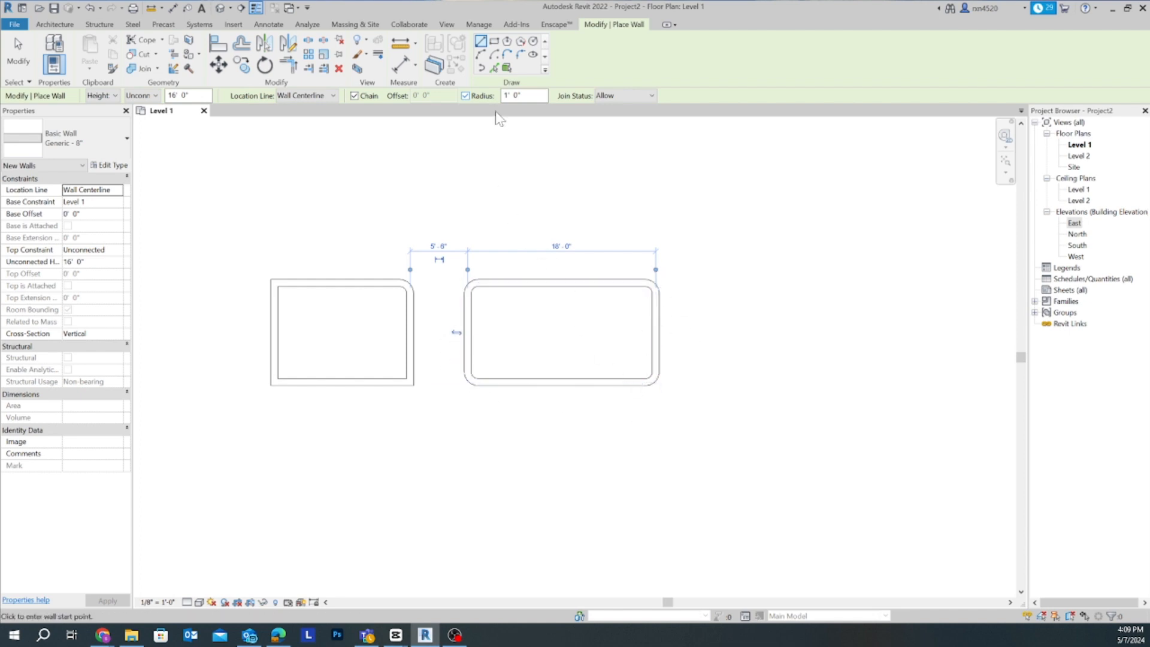
- Turn Radius off and check the Join Status choices, keeping Allow
{"action": "left_click", "coordinate": [466, 97]}
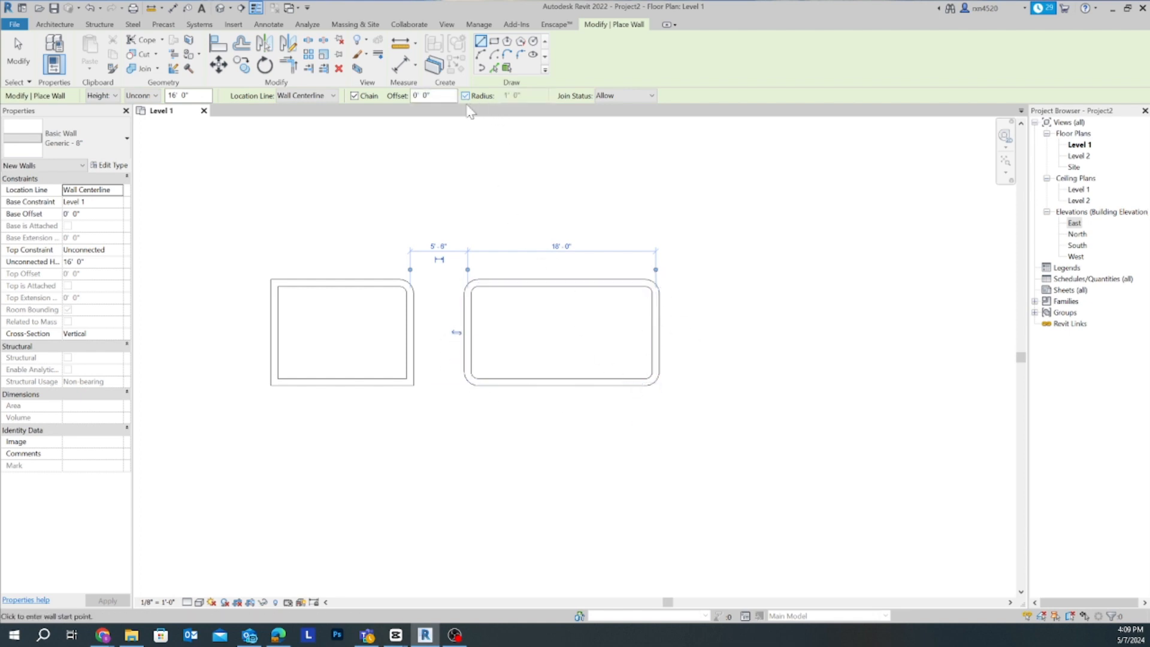
{"action": "left_click", "coordinate": [651, 95]}
{"action": "left_click", "coordinate": [651, 94]}
- Start the Door tool for the large rectangle and review the Single-Flush sizes, keeping 36" x 84"
{"action": "scroll", "coordinate": [440, 328], "scroll_direction": "down", "scroll_amount": 5}
{"action": "middle_click_drag", "start_coordinate": [441, 329], "coordinate": [617, 305]}
{"action": "scroll", "coordinate": [562, 352], "scroll_direction": "down", "scroll_amount": 3}
{"action": "middle_click_drag", "start_coordinate": [566, 354], "coordinate": [545, 254]}
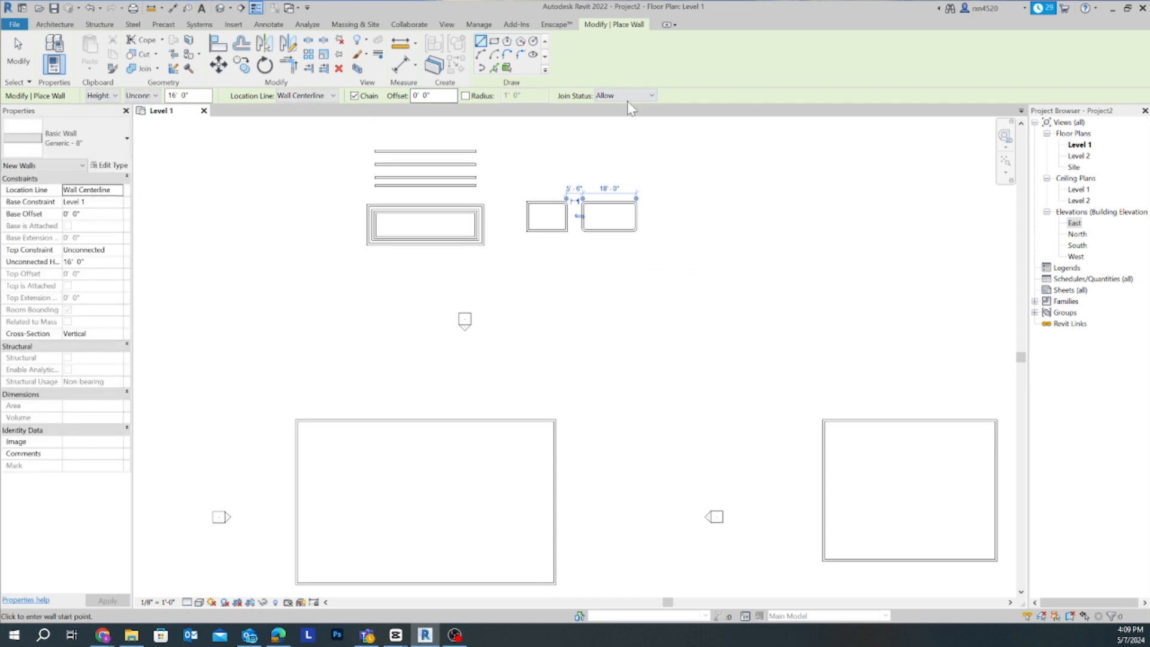
{"action": "scroll", "coordinate": [490, 362], "scroll_direction": "down", "scroll_amount": 1}
{"action": "middle_click_drag", "start_coordinate": [506, 375], "coordinate": [505, 314]}
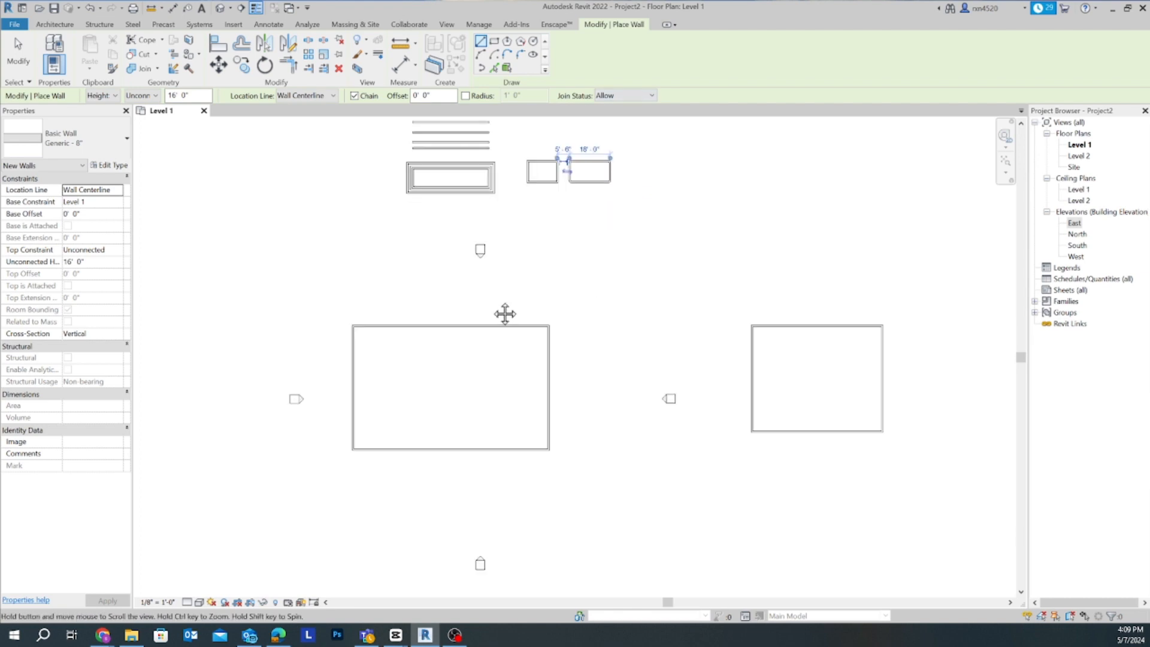
{"action": "scroll", "coordinate": [473, 329], "scroll_direction": "up", "scroll_amount": 4}
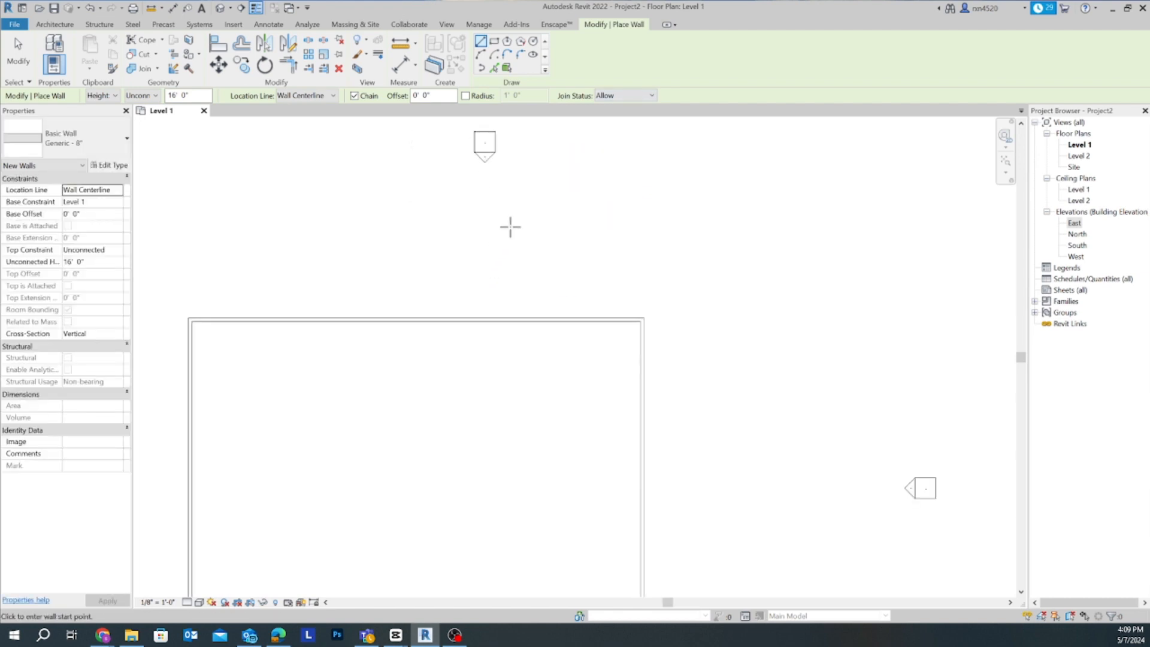
{"action": "scroll", "coordinate": [527, 203], "scroll_direction": "down", "scroll_amount": 2}
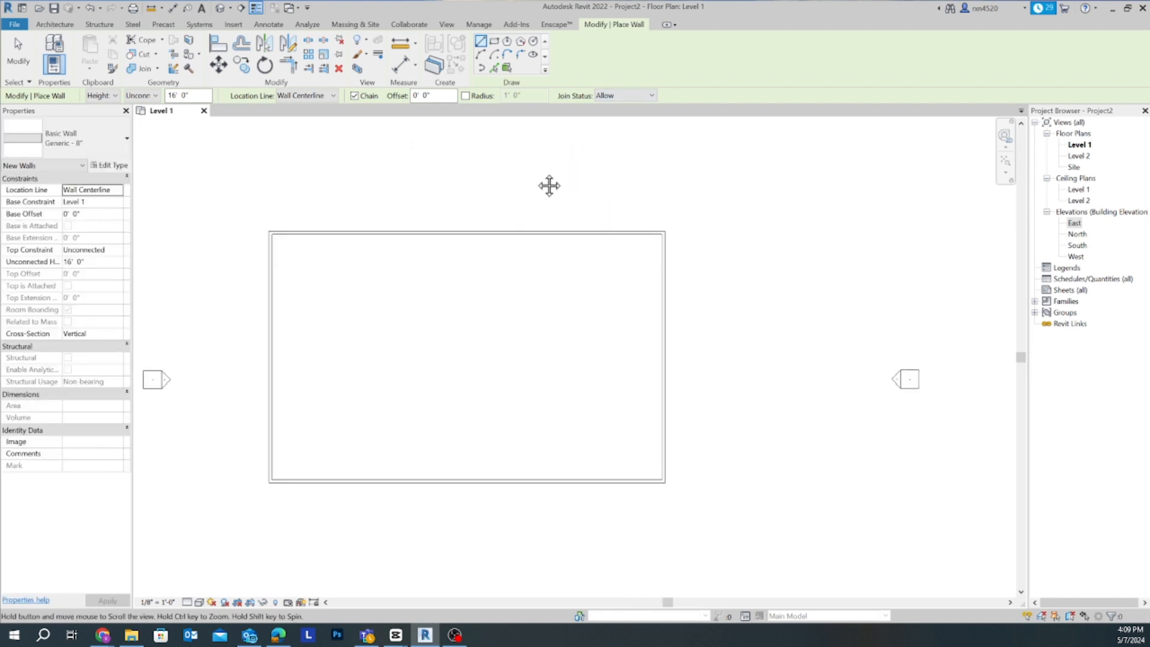
{"action": "left_click", "coordinate": [54, 24]}
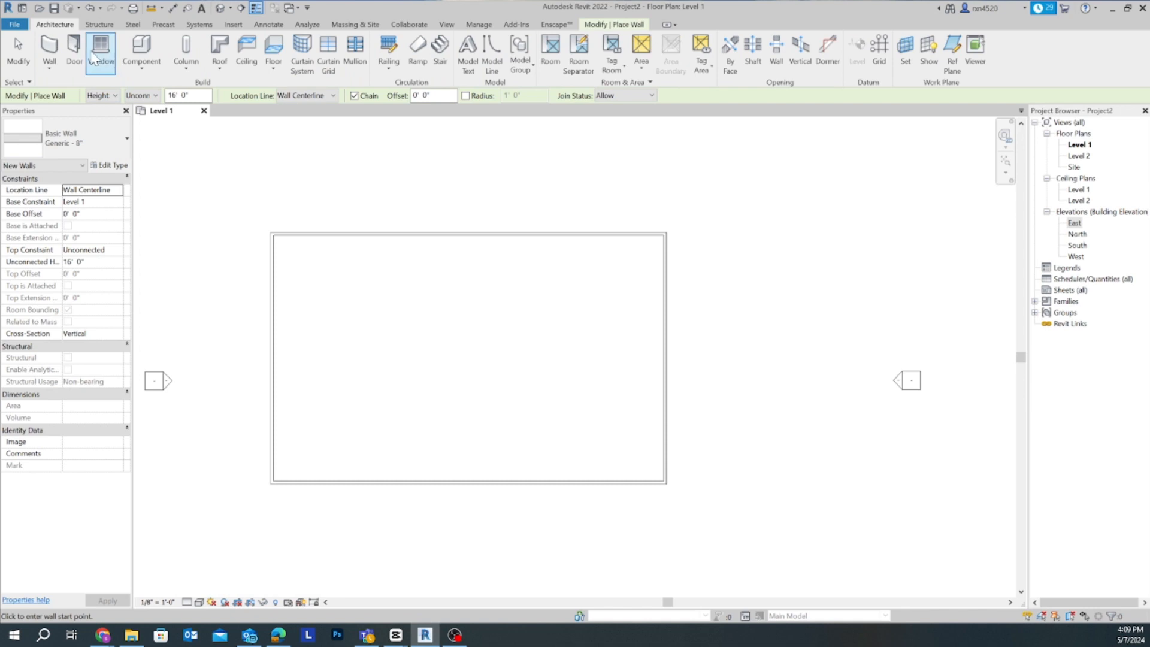
{"action": "left_click", "coordinate": [52, 47]}
{"action": "left_click", "coordinate": [88, 55]}
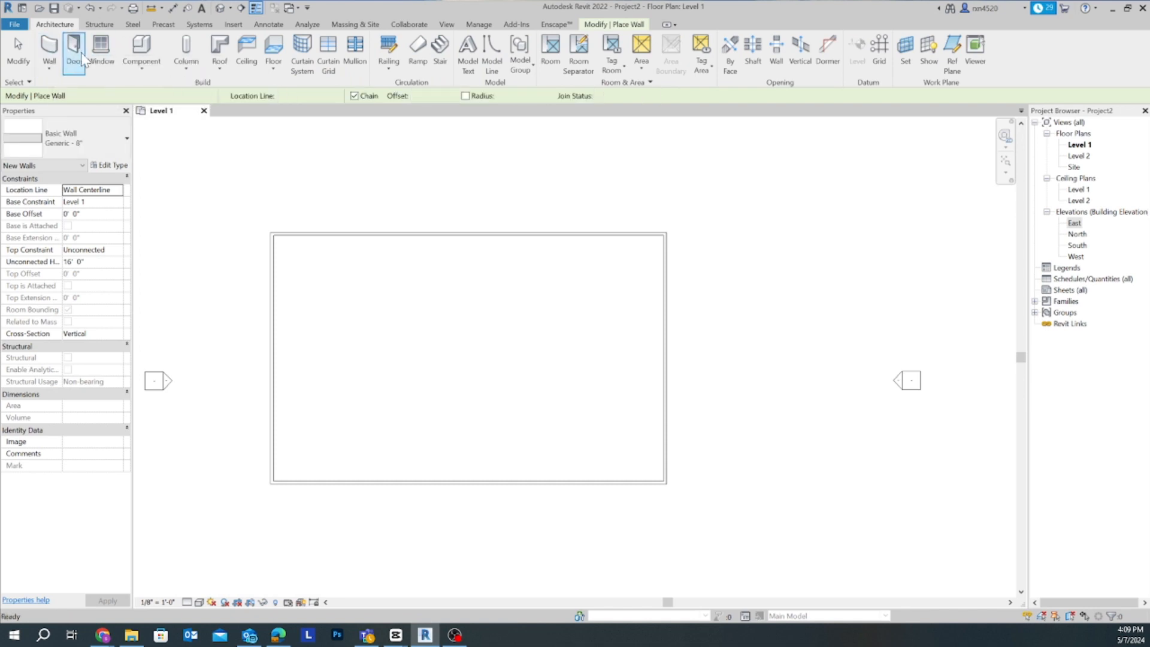
{"action": "left_click", "coordinate": [127, 139]}
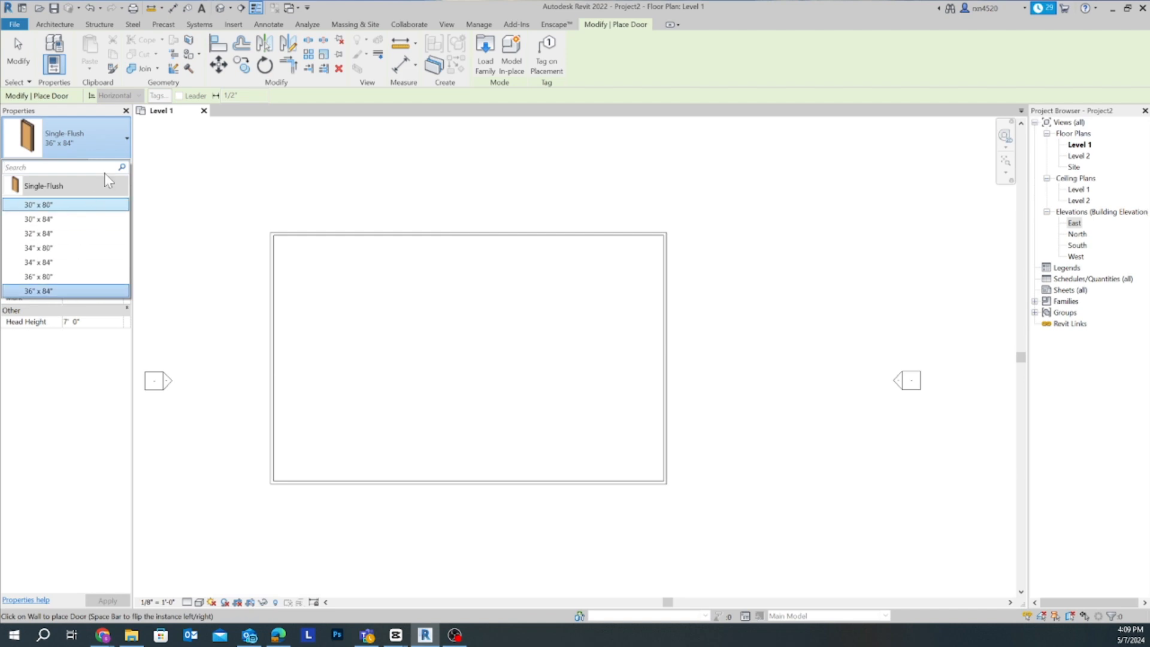
{"action": "left_click", "coordinate": [121, 138]}
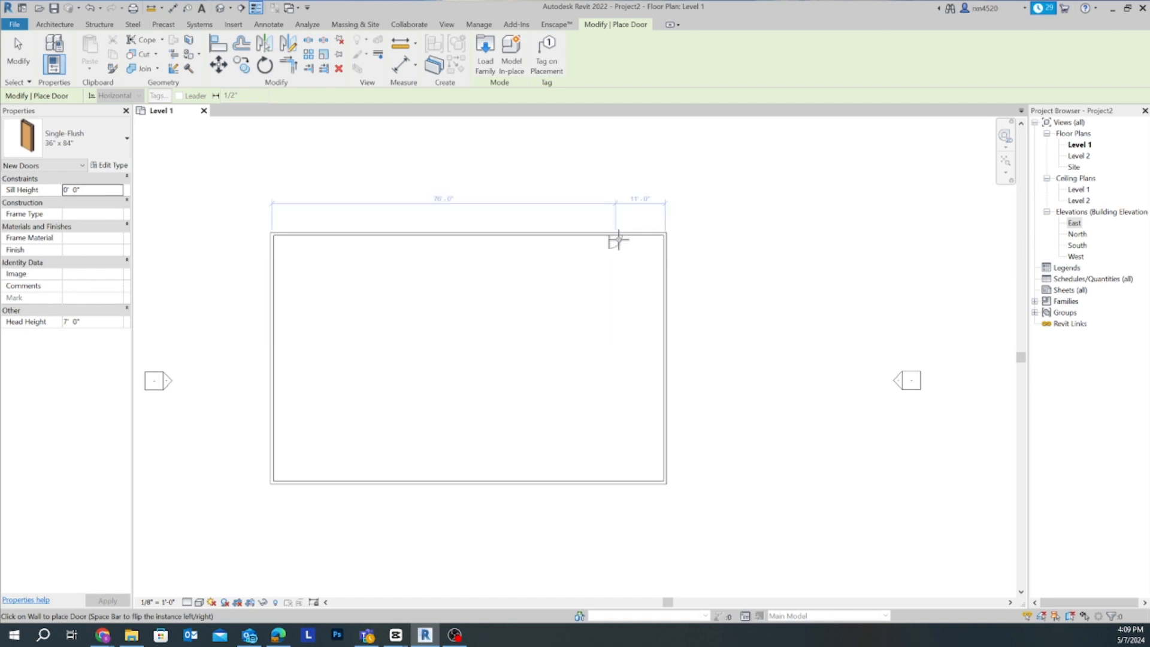
- Place the door in the large rectangle's north wall, 3' from the east corner, hinged on the east side and swinging inward
{"action": "scroll", "coordinate": [620, 240], "scroll_direction": "up", "scroll_amount": 4}
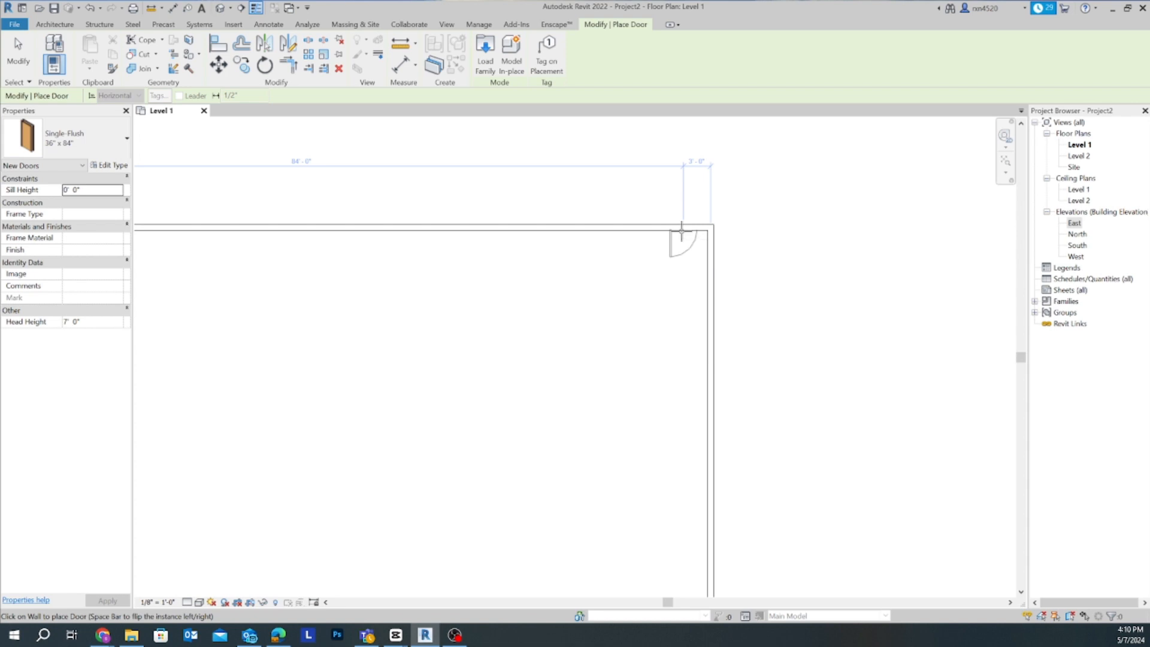
{"action": "key", "text": "space"}
{"action": "left_click", "coordinate": [682, 234]}
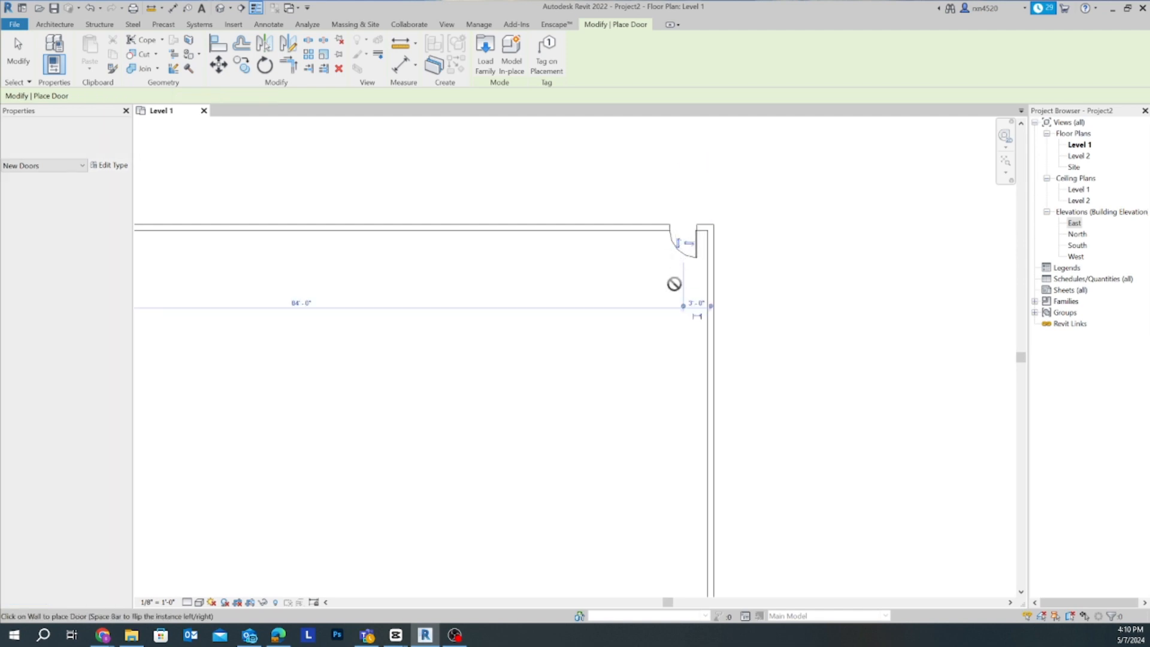
- Try out the placed door's flips, switching its hinge side and back, and its swing to the outside and back inside
{"action": "scroll", "coordinate": [679, 267], "scroll_direction": "up", "scroll_amount": 5}
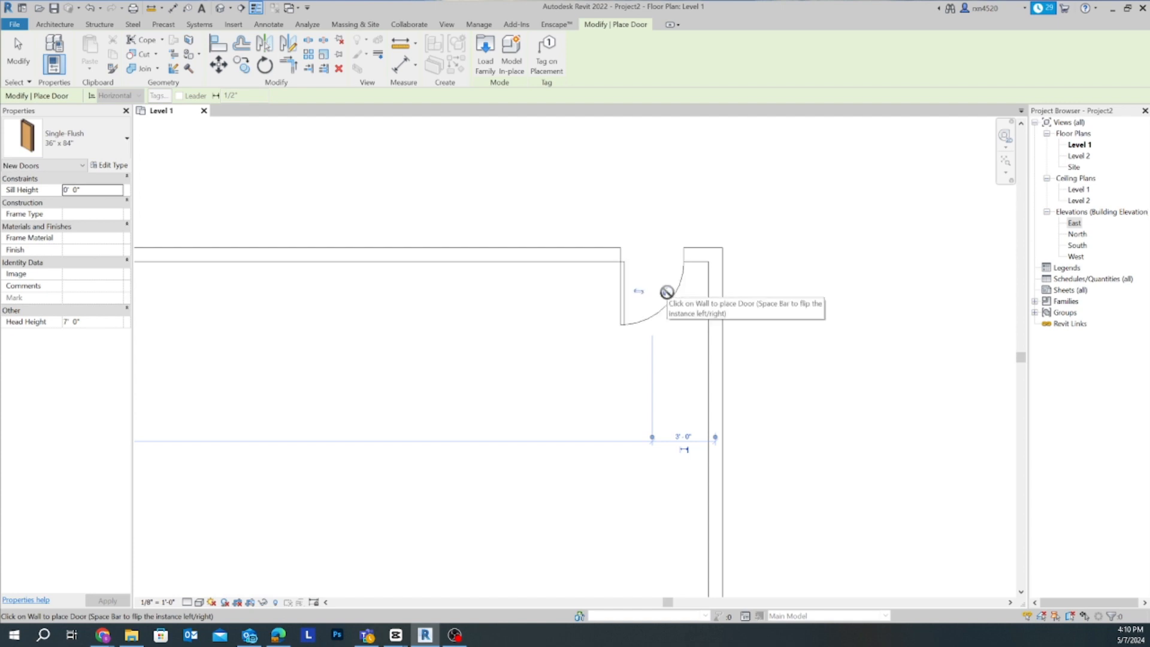
{"action": "key", "text": "space"}
{"action": "key", "text": "space"}
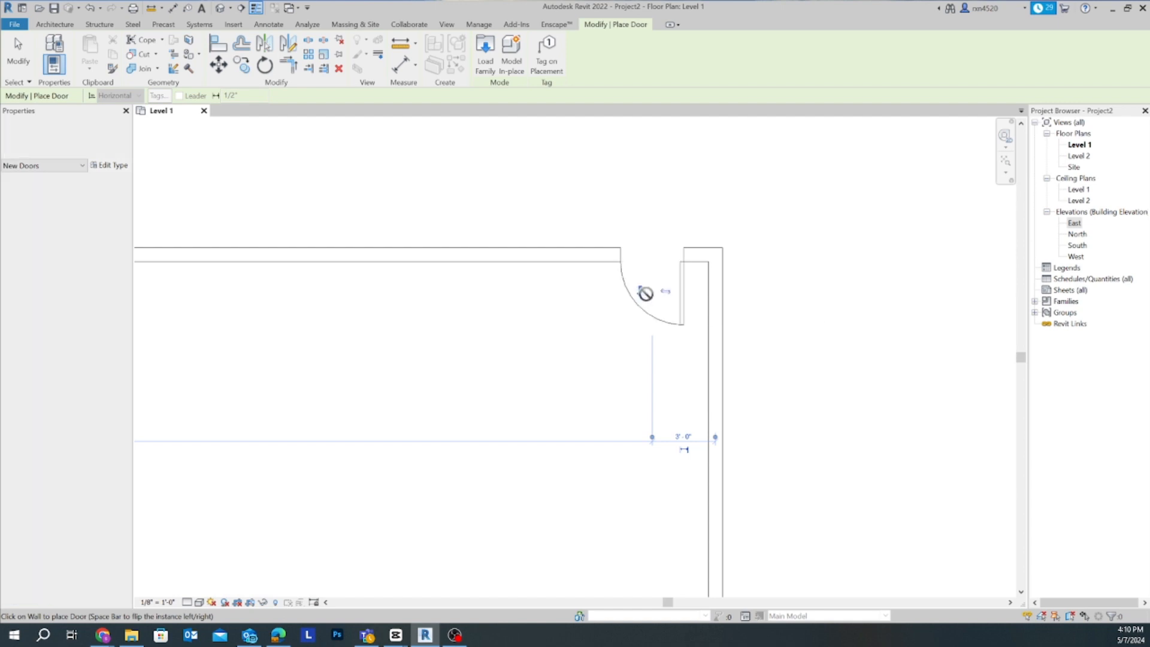
{"action": "left_click", "coordinate": [642, 293]}
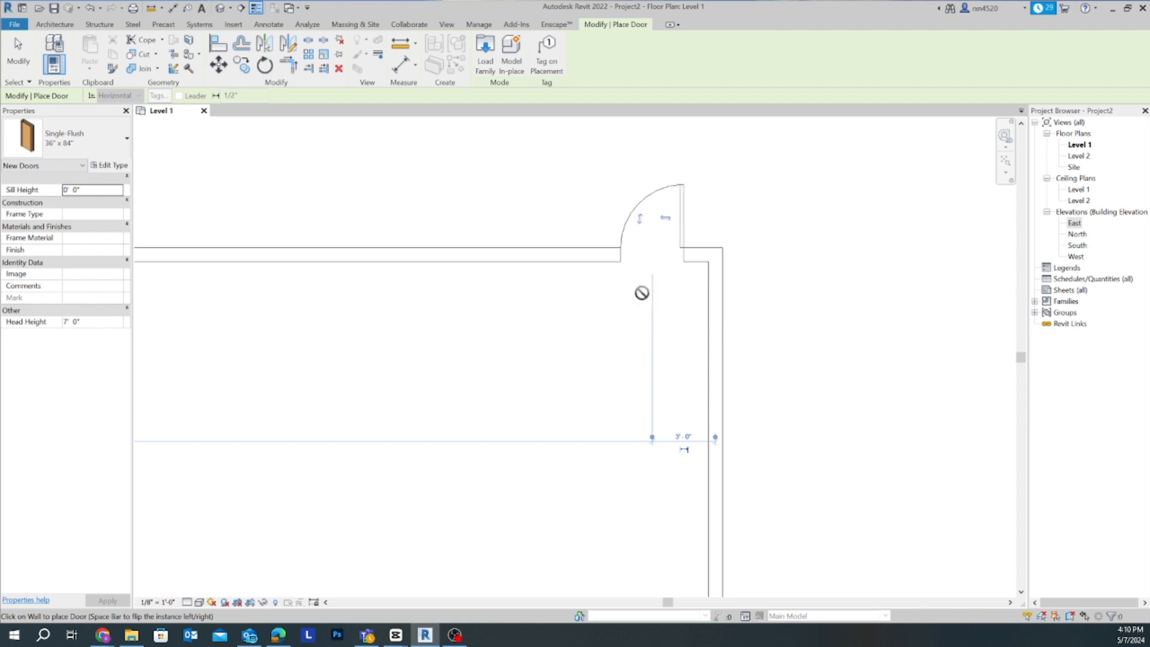
{"action": "left_click", "coordinate": [641, 223]}
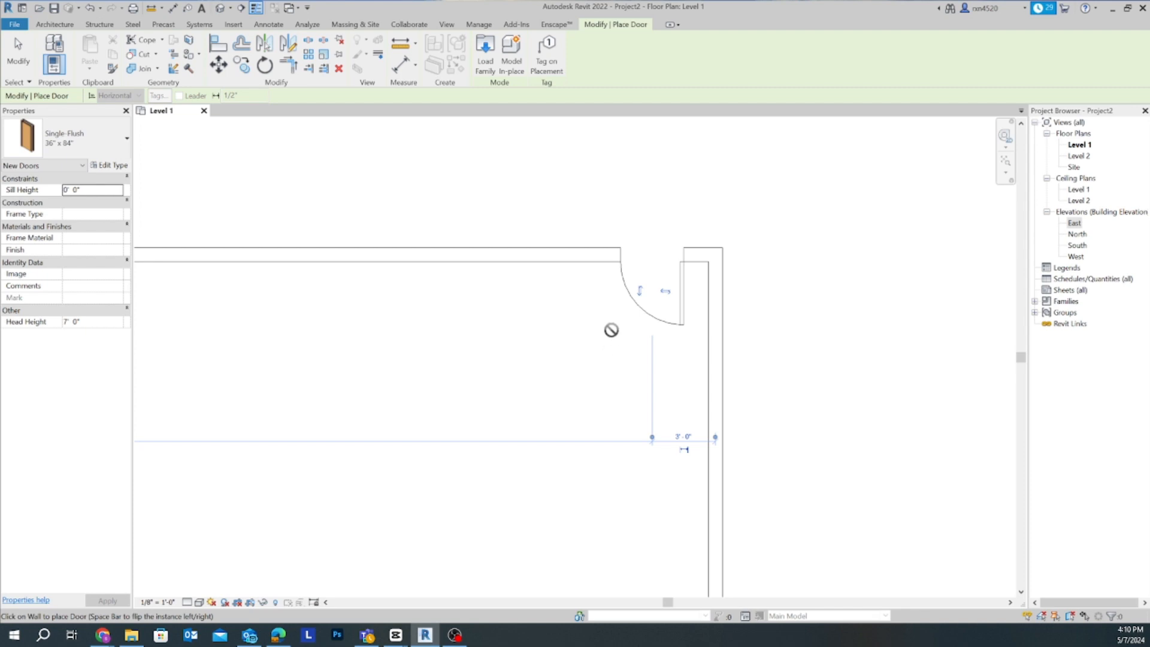
{"action": "scroll", "coordinate": [583, 364], "scroll_direction": "down", "scroll_amount": 3}
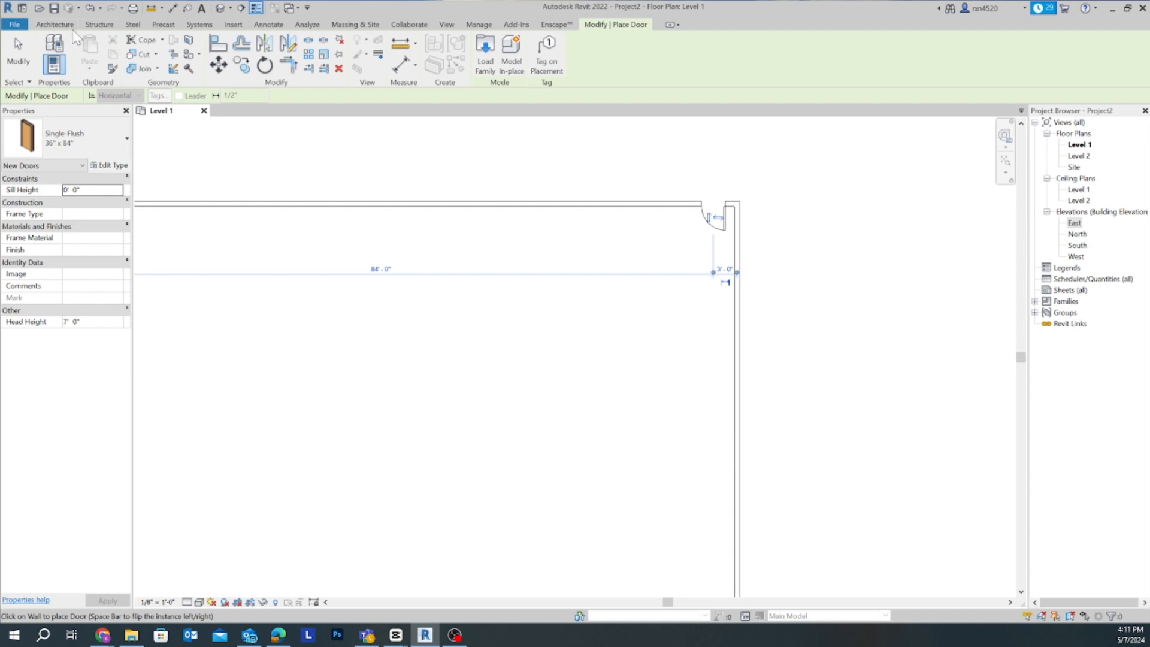
- Start the Window tool and choose the Fixed 36" x 72" size
{"action": "left_click", "coordinate": [55, 24]}
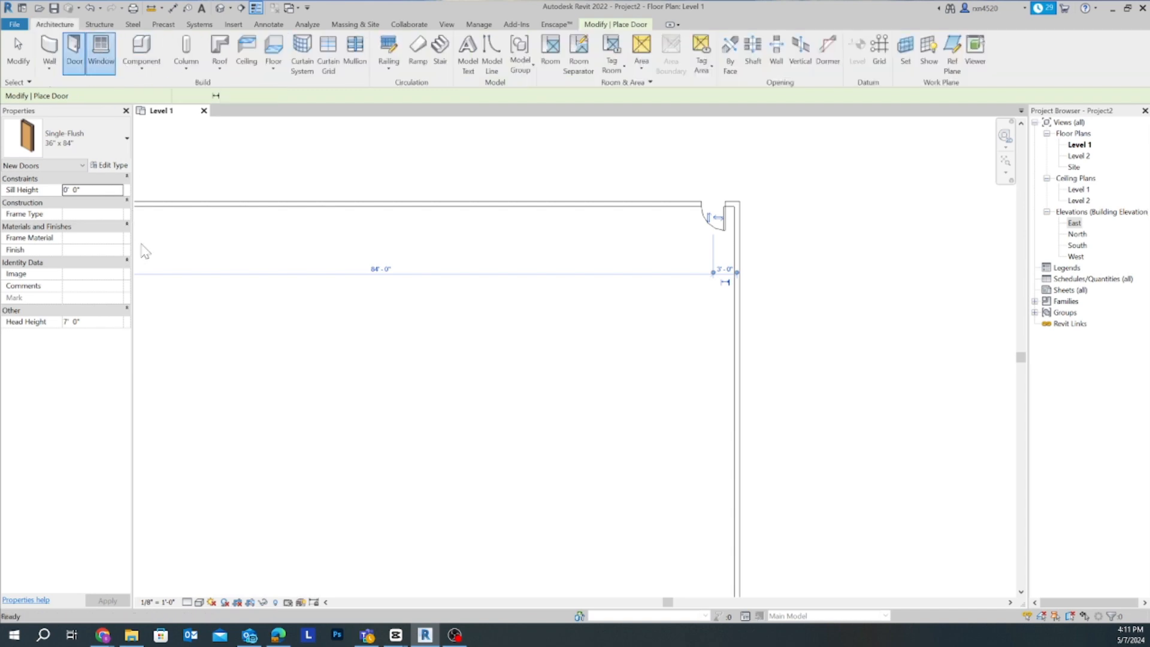
{"action": "left_click", "coordinate": [100, 54]}
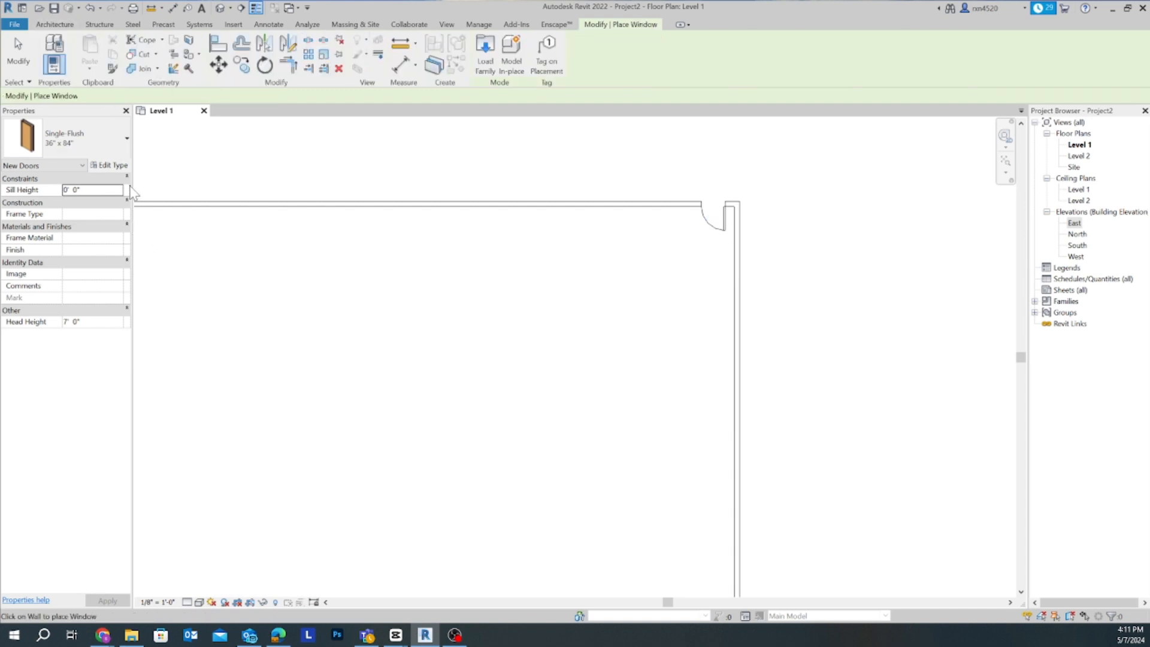
{"action": "left_click", "coordinate": [108, 145]}
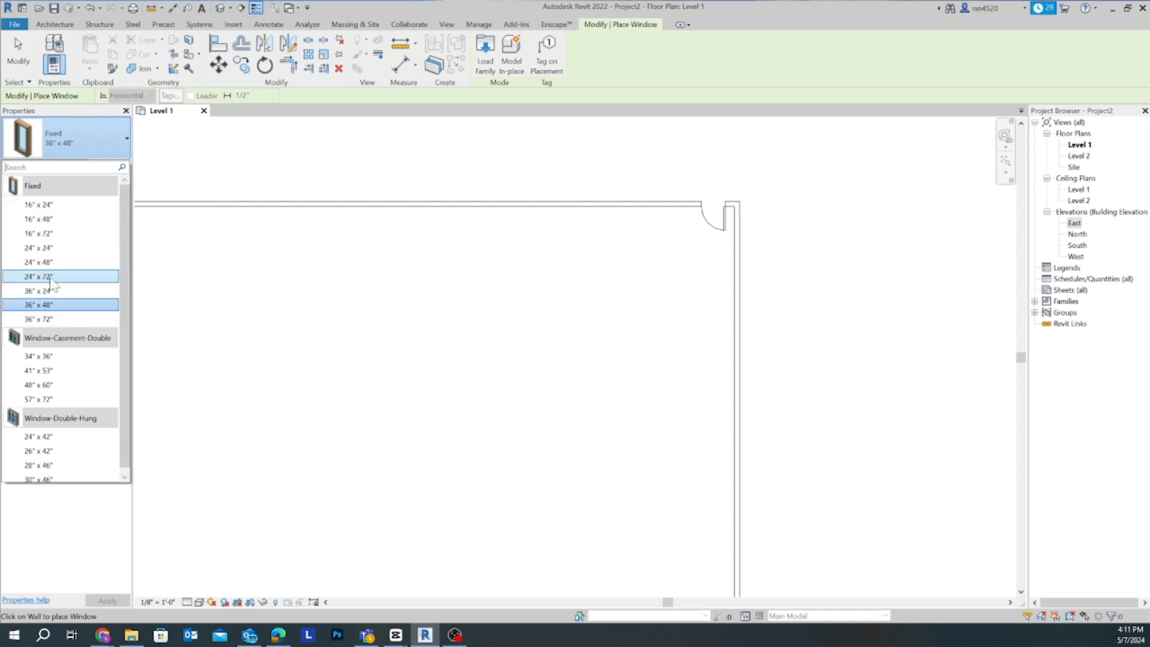
{"action": "left_click", "coordinate": [48, 321]}
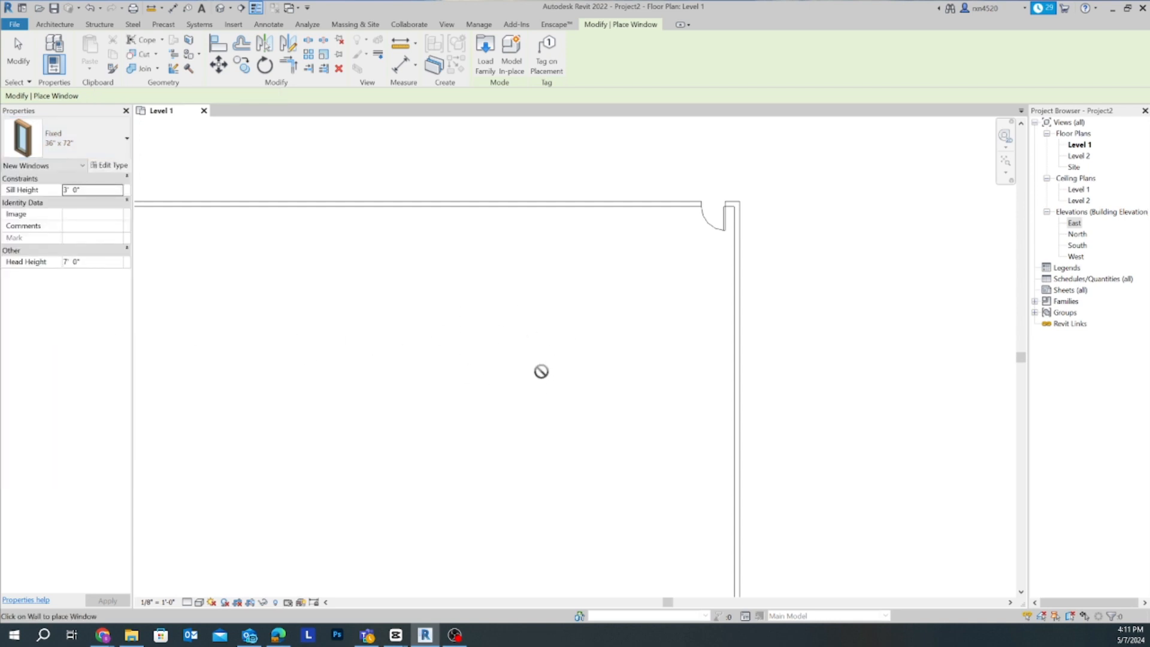
- Place two windows in the large rectangle's south wall, about 29'-11" apart, the eastern one about 22'-6" from the east corner
{"action": "scroll", "coordinate": [387, 258], "scroll_direction": "down", "scroll_amount": 1}
{"action": "middle_click_drag", "start_coordinate": [407, 271], "coordinate": [486, 159]}
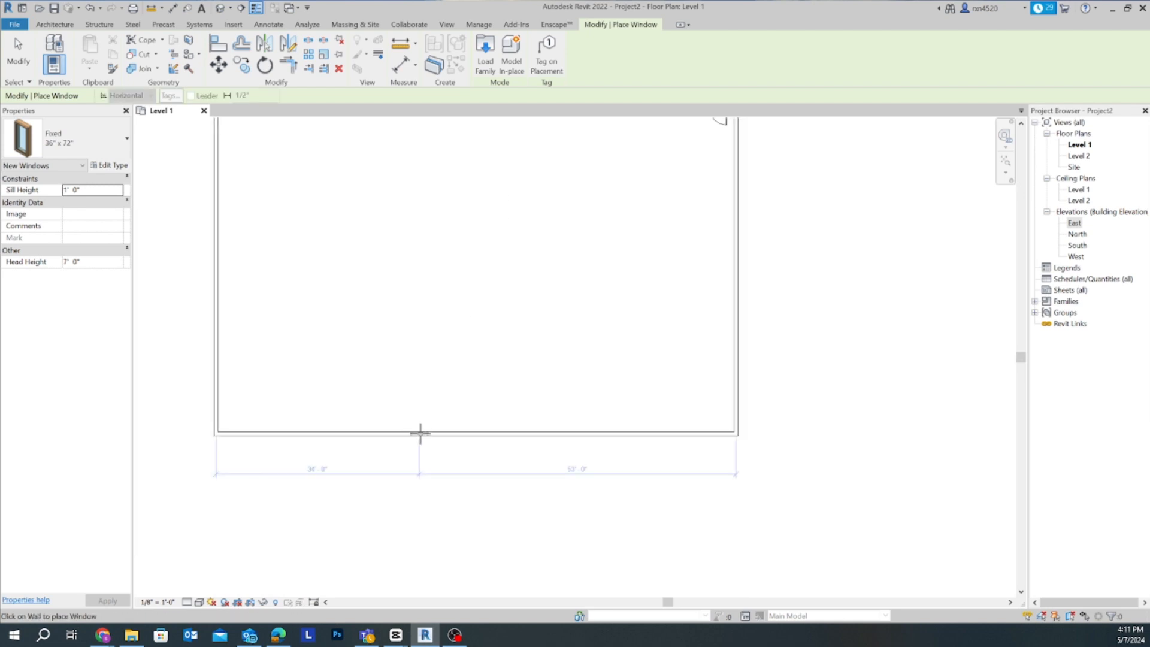
{"action": "scroll", "coordinate": [422, 435], "scroll_direction": "up", "scroll_amount": 4}
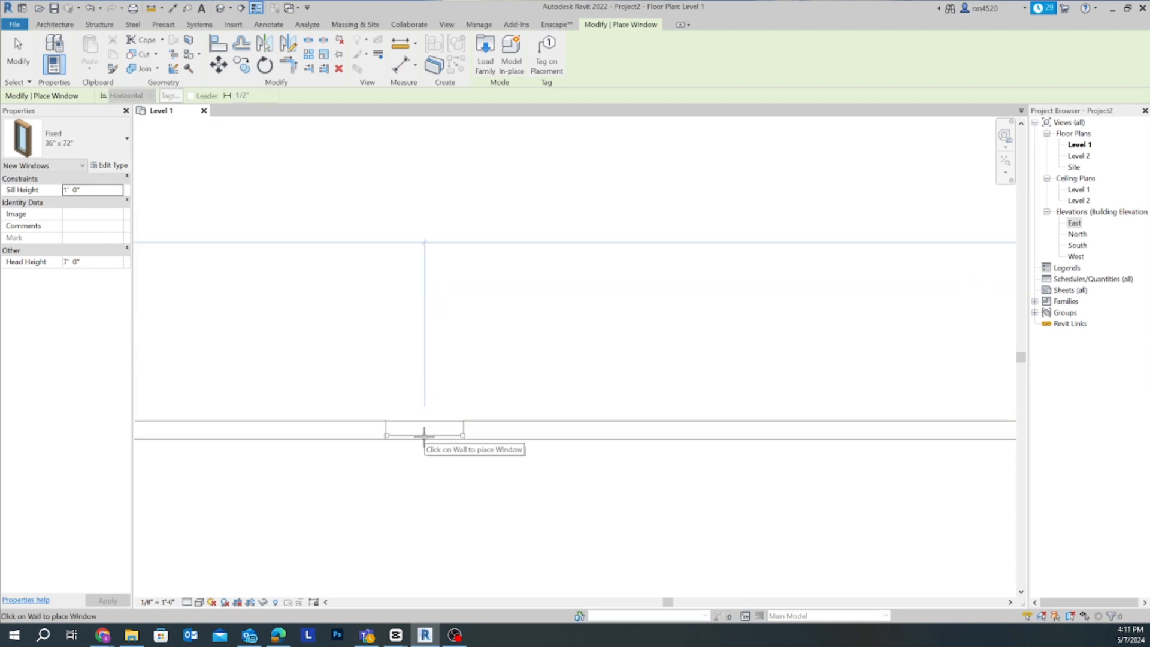
{"action": "middle_click_drag", "start_coordinate": [451, 485], "coordinate": [245, 324]}
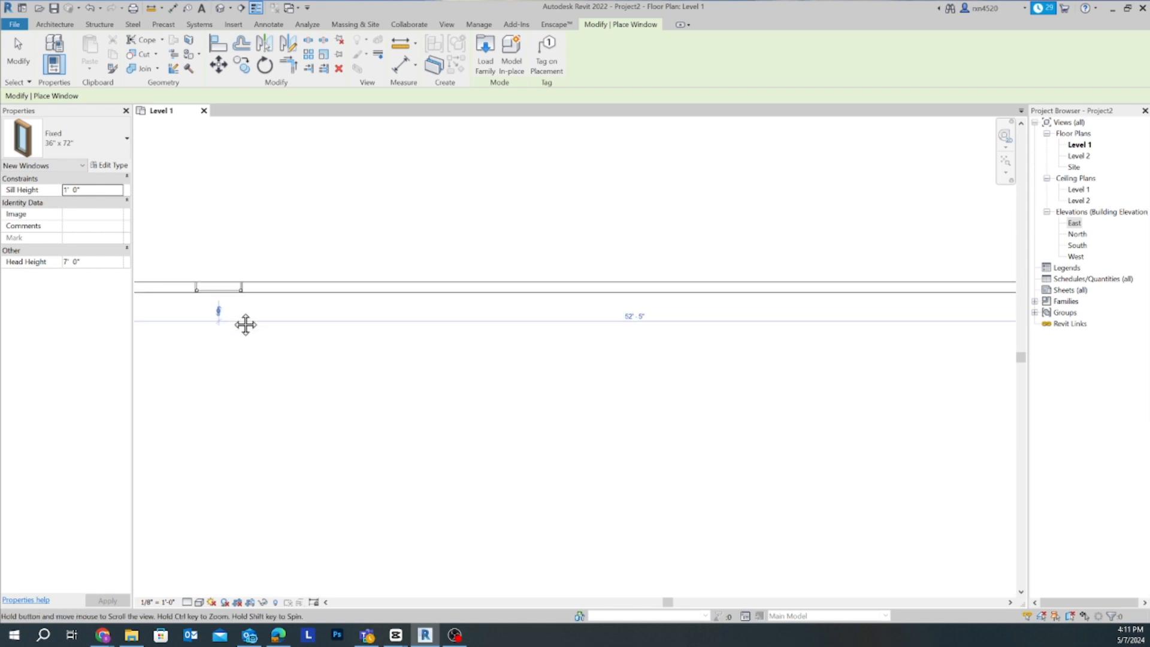
{"action": "left_click", "coordinate": [692, 288]}
{"action": "scroll", "coordinate": [539, 390], "scroll_direction": "down", "scroll_amount": 2}
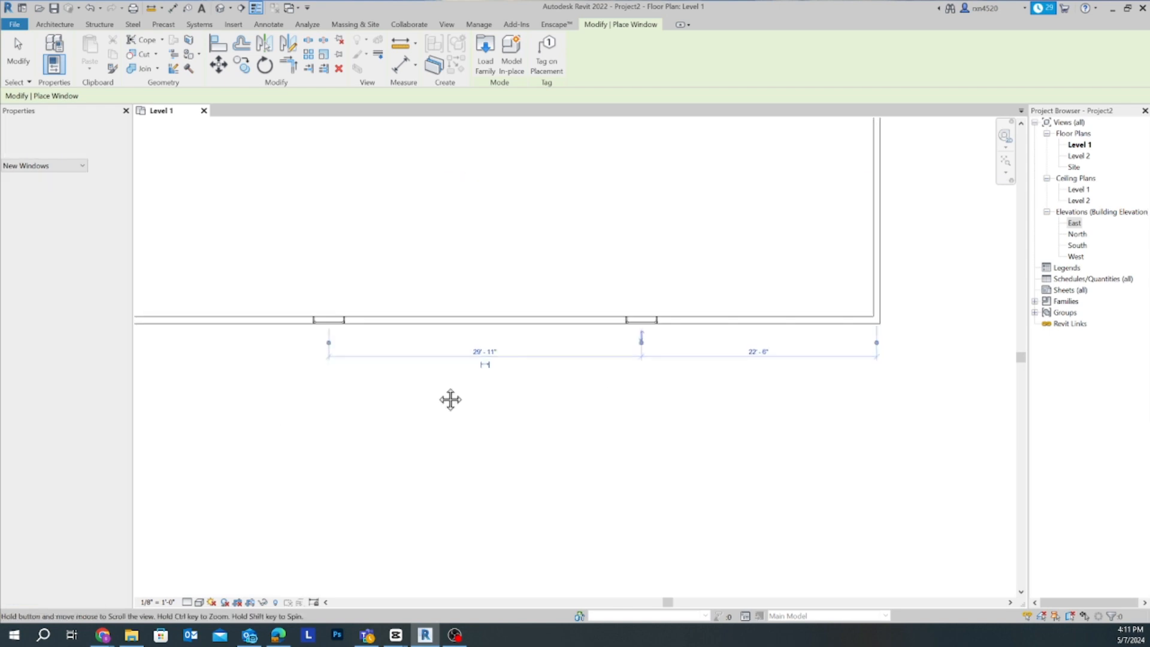
- Place a window in the large rectangle's east wall, about 12'-6" north of the southeast corner, and leave the Window tool
{"action": "middle_click_drag", "start_coordinate": [450, 399], "coordinate": [195, 438]}
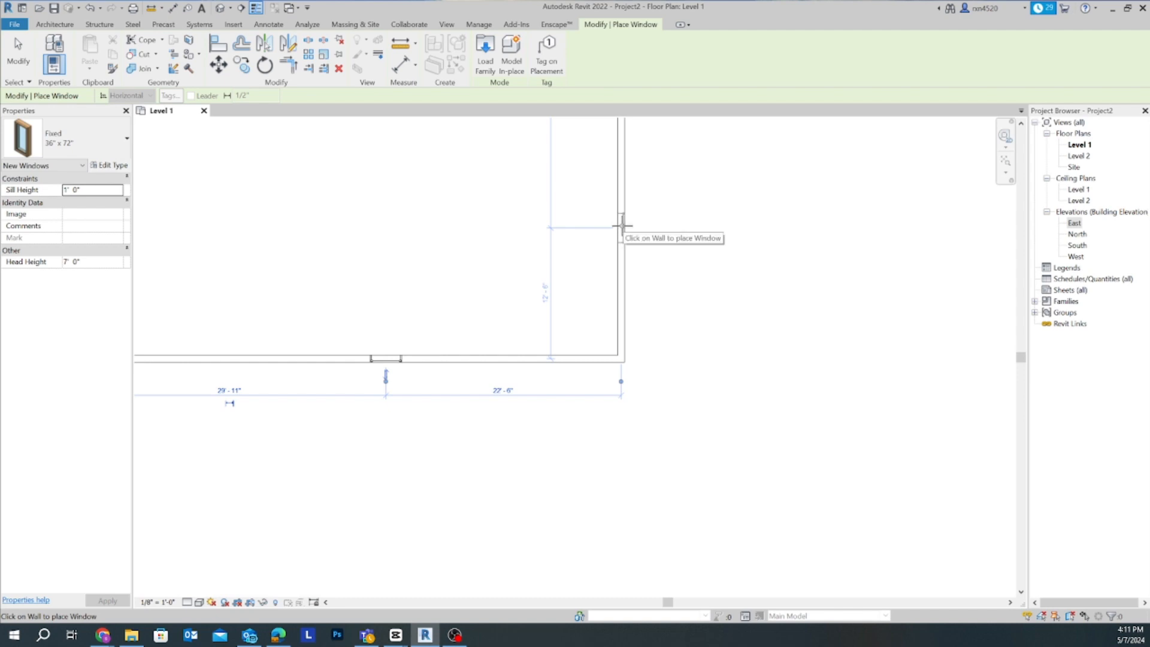
{"action": "left_click", "coordinate": [623, 227]}
{"action": "scroll", "coordinate": [665, 280], "scroll_direction": "down", "scroll_amount": 1}
{"action": "scroll", "coordinate": [748, 353], "scroll_direction": "down", "scroll_amount": 3}
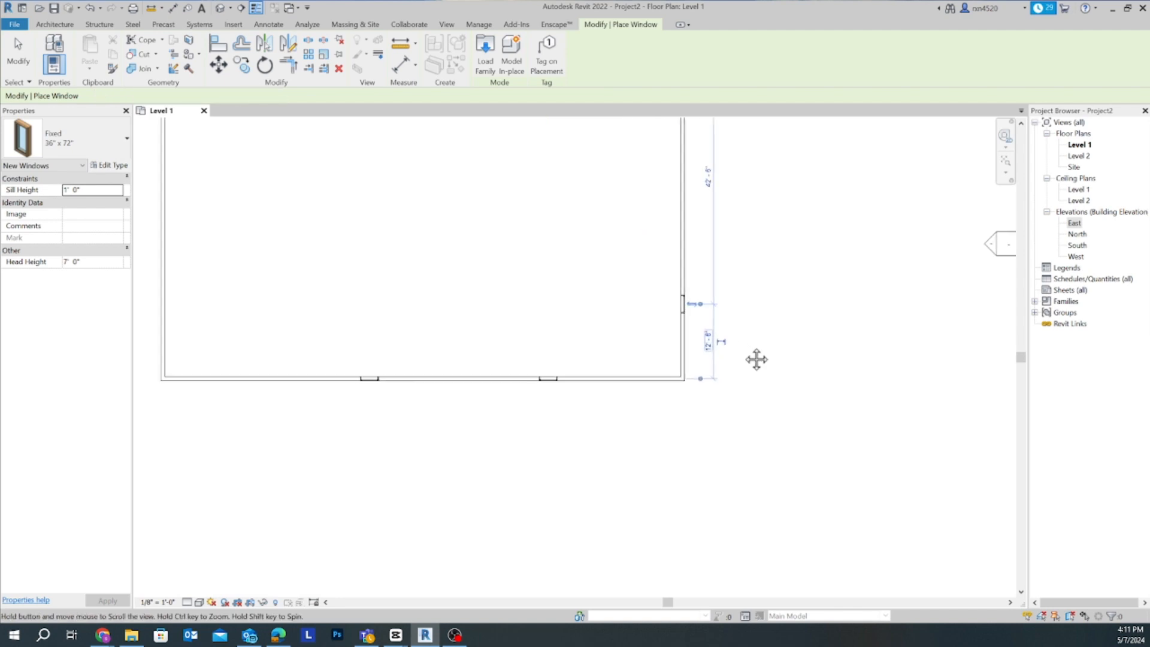
{"action": "scroll", "coordinate": [734, 336], "scroll_direction": "up", "scroll_amount": 2}
{"action": "scroll", "coordinate": [728, 329], "scroll_direction": "up", "scroll_amount": 3}
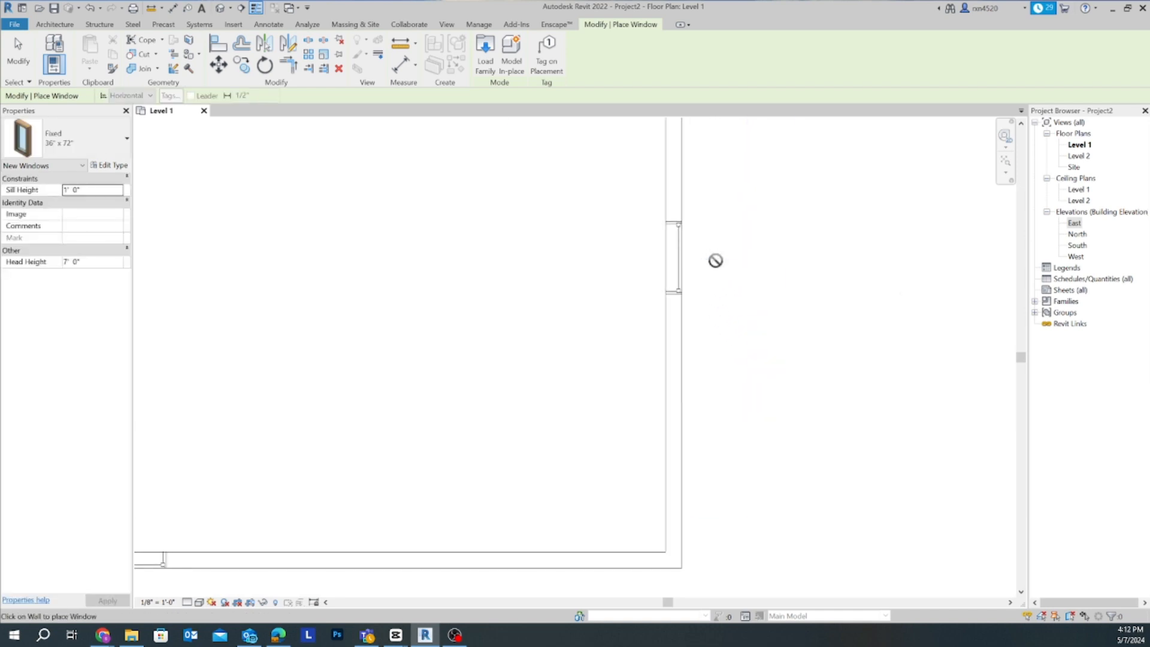
{"action": "scroll", "coordinate": [708, 304], "scroll_direction": "down", "scroll_amount": 3}
{"action": "scroll", "coordinate": [711, 316], "scroll_direction": "down", "scroll_amount": 4}
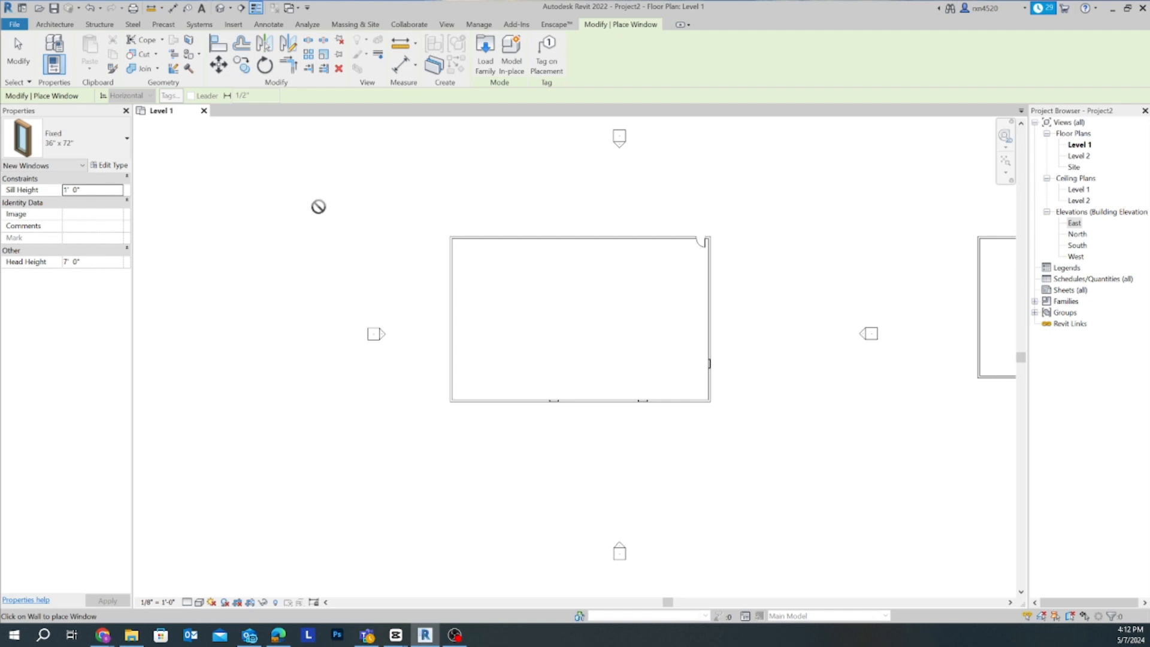
{"action": "key", "text": "Escape"}
{"action": "key", "text": "Escape"}
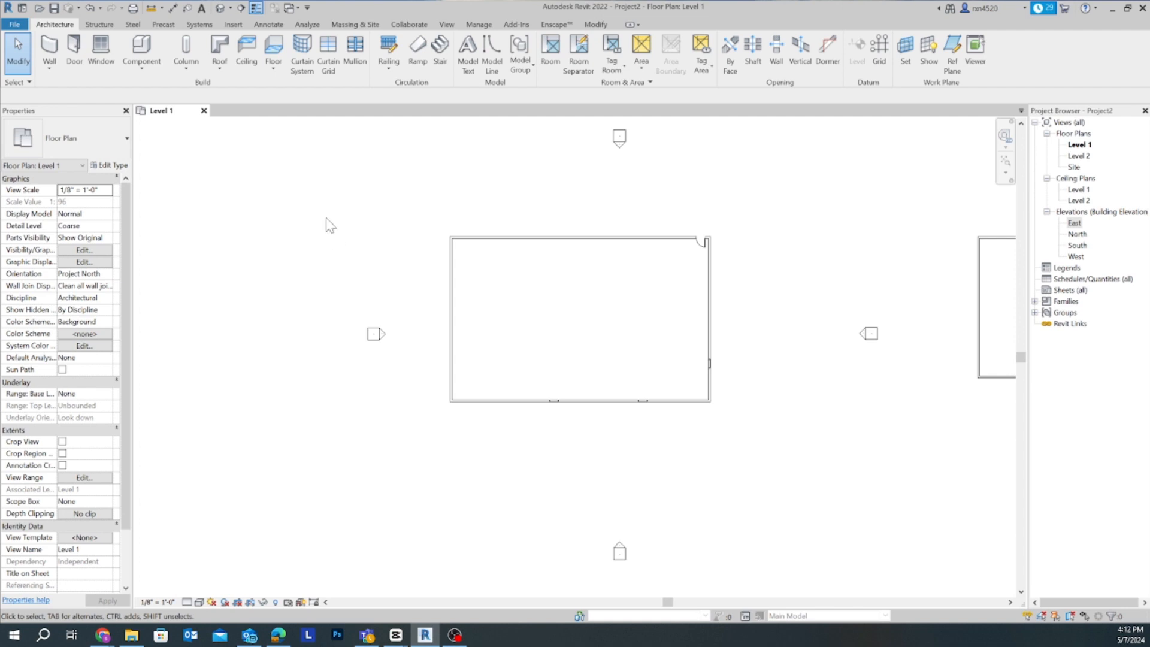
{"action": "scroll", "coordinate": [383, 242], "scroll_direction": "up", "scroll_amount": 3}
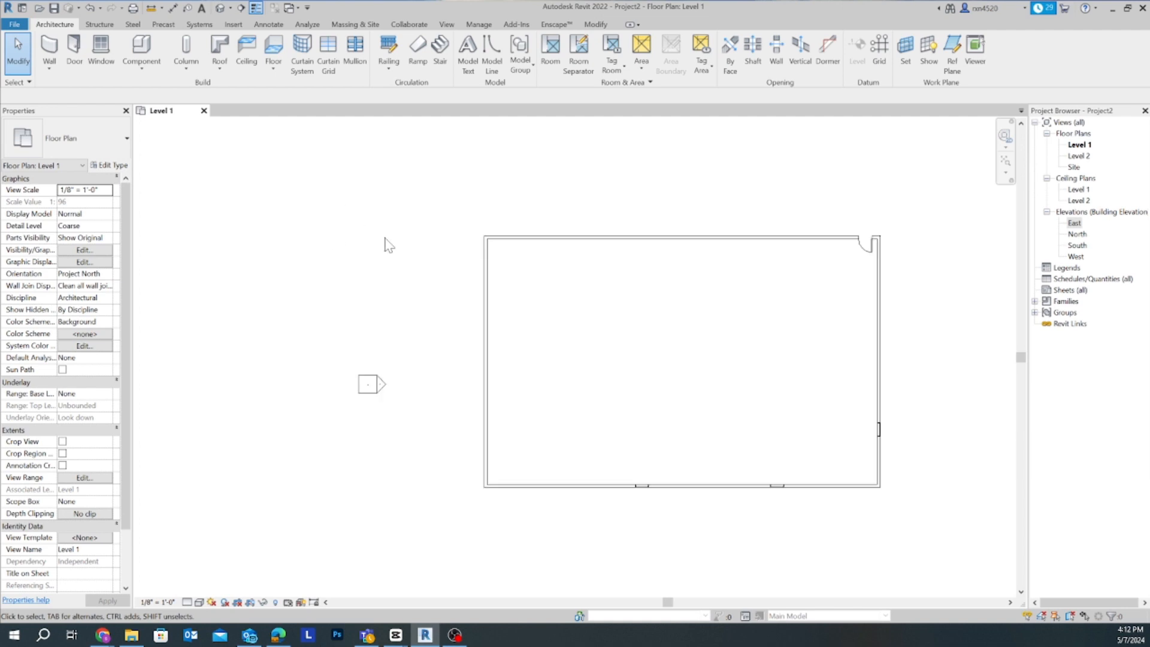
{"action": "middle_click_drag", "start_coordinate": [390, 244], "coordinate": [226, 209]}
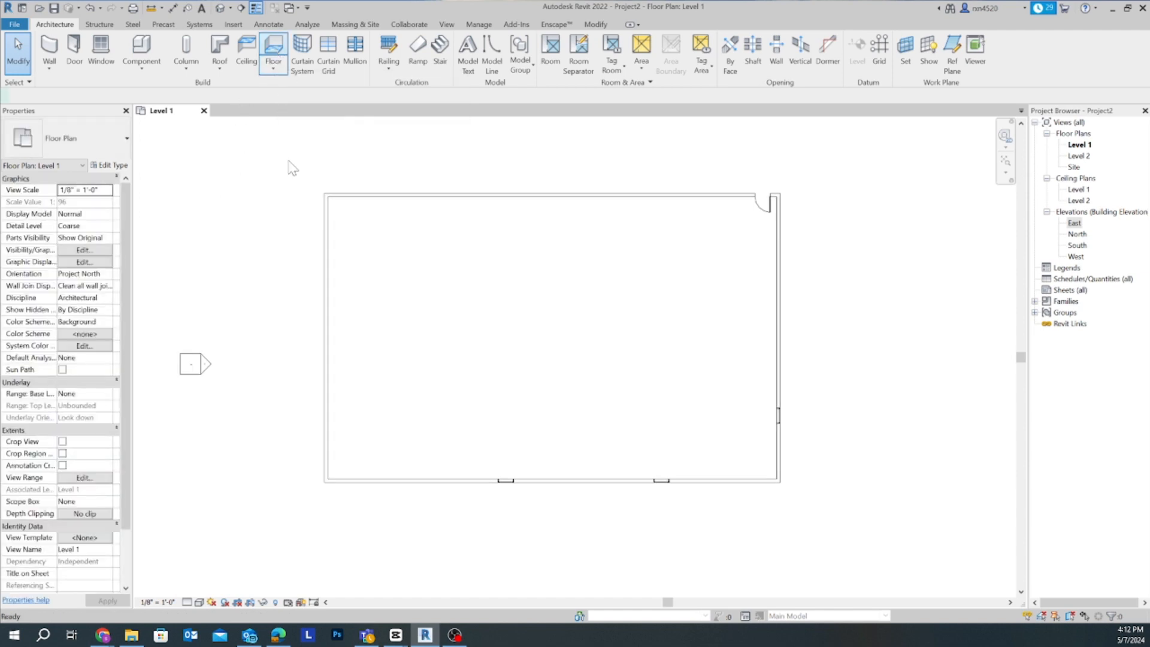
{"action": "left_click", "coordinate": [273, 60]}
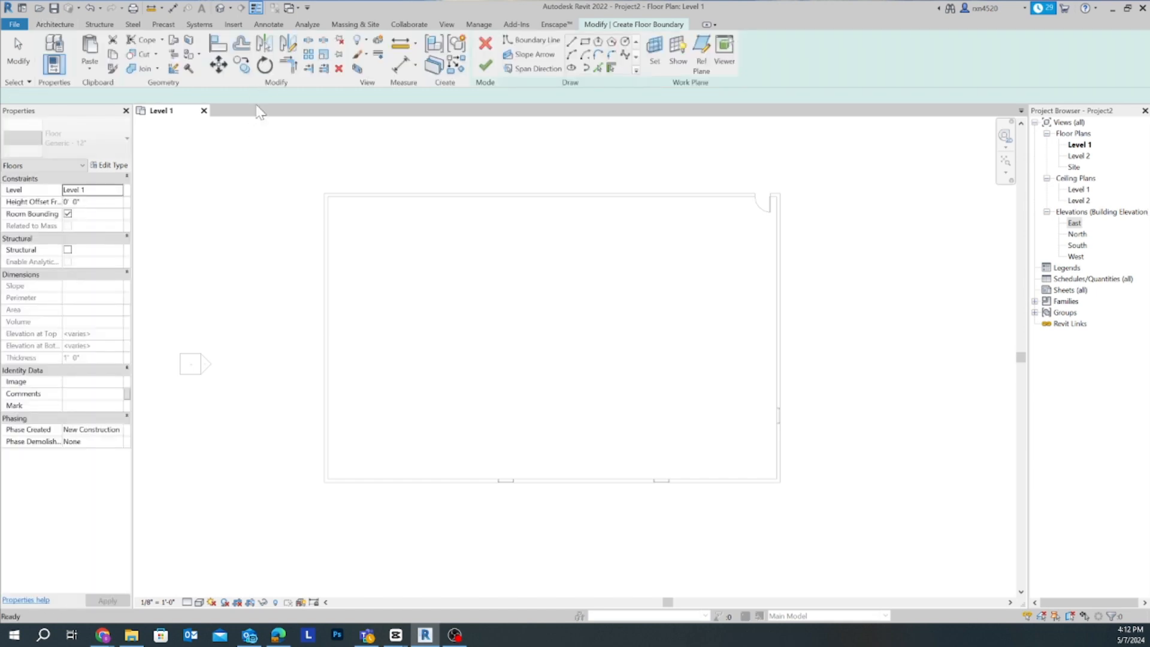
{"action": "left_click", "coordinate": [55, 24]}
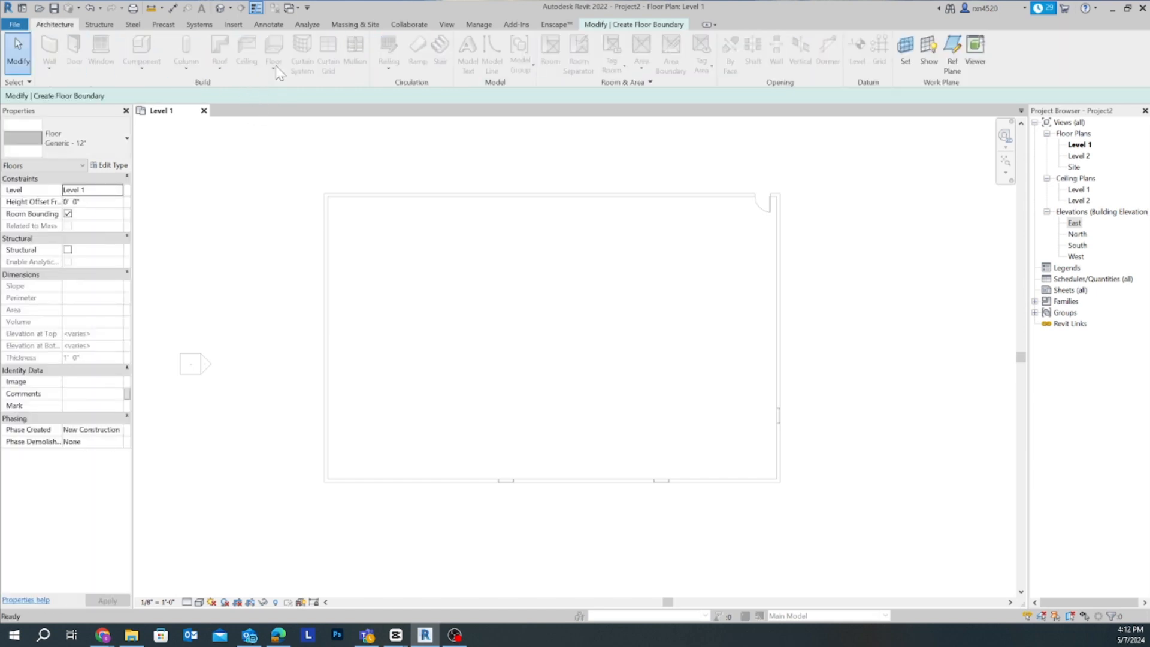
{"action": "key", "text": "Escape"}
{"action": "key", "text": "Escape"}
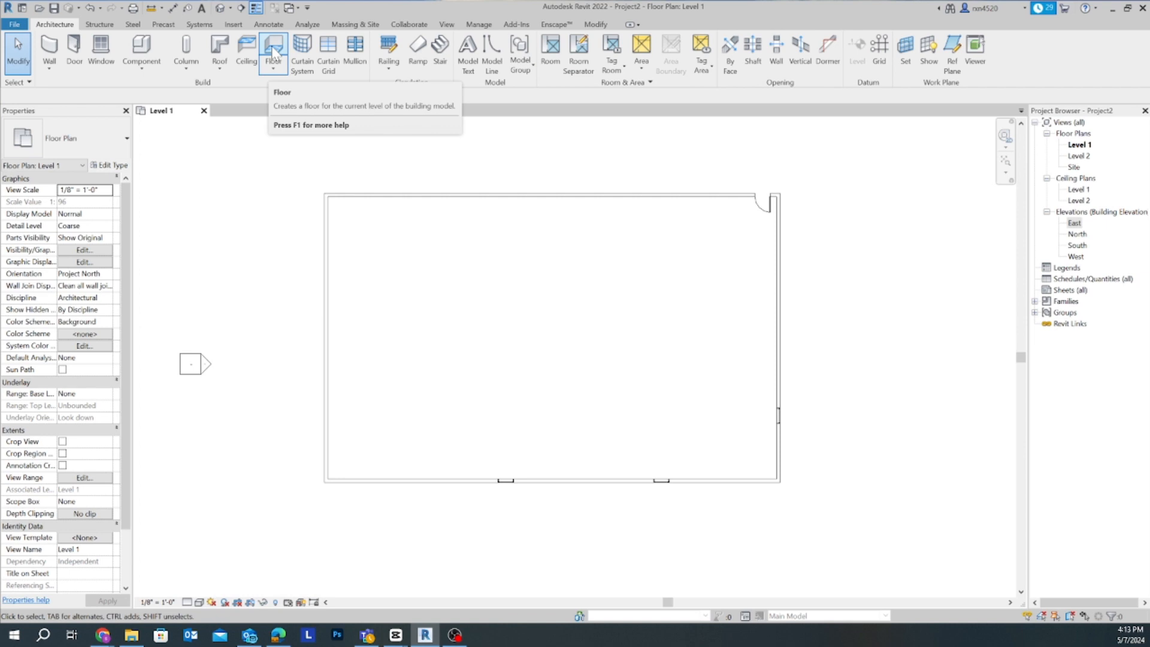
{"action": "left_click", "coordinate": [274, 70]}
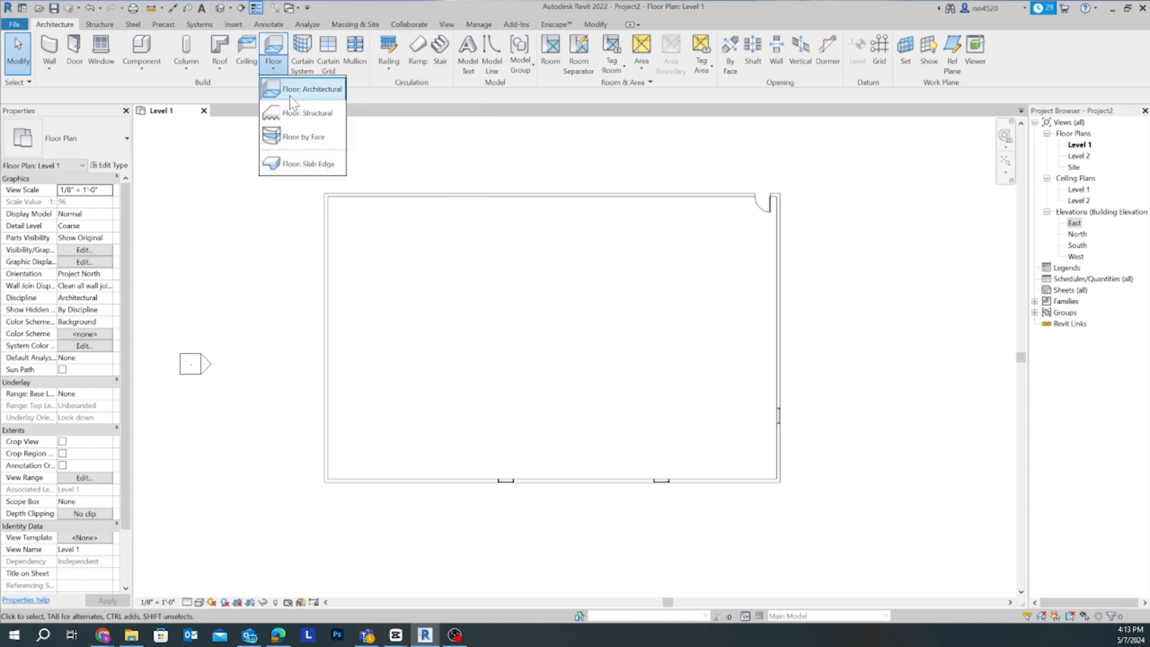
{"action": "left_click", "coordinate": [291, 98]}
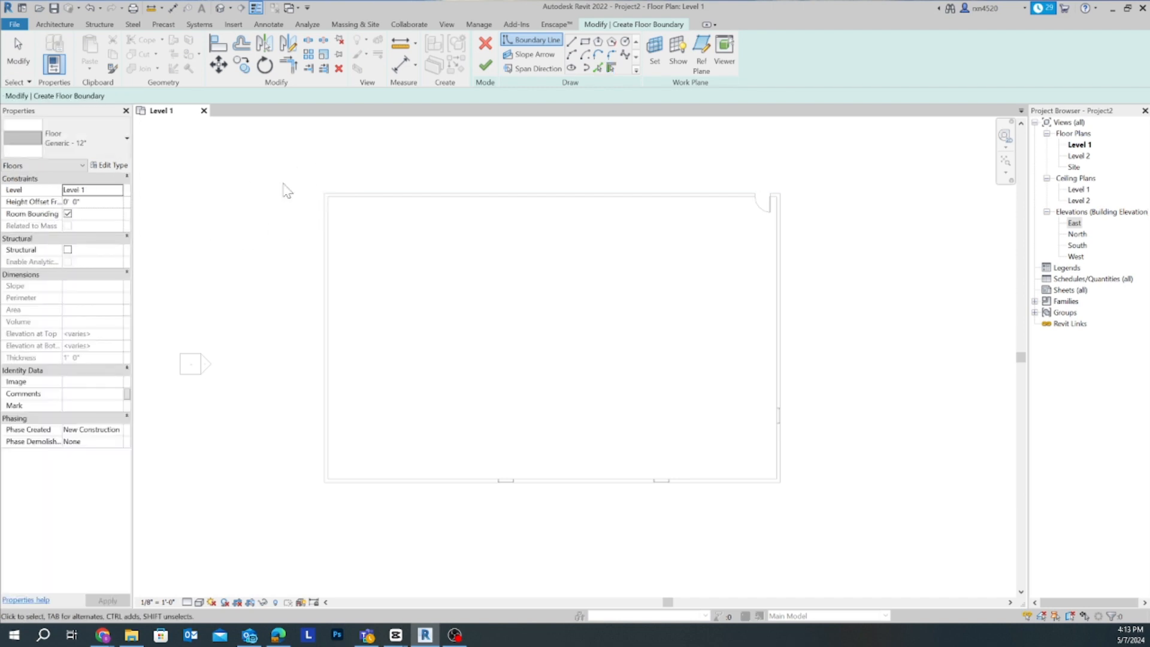
{"action": "key", "text": "Escape"}
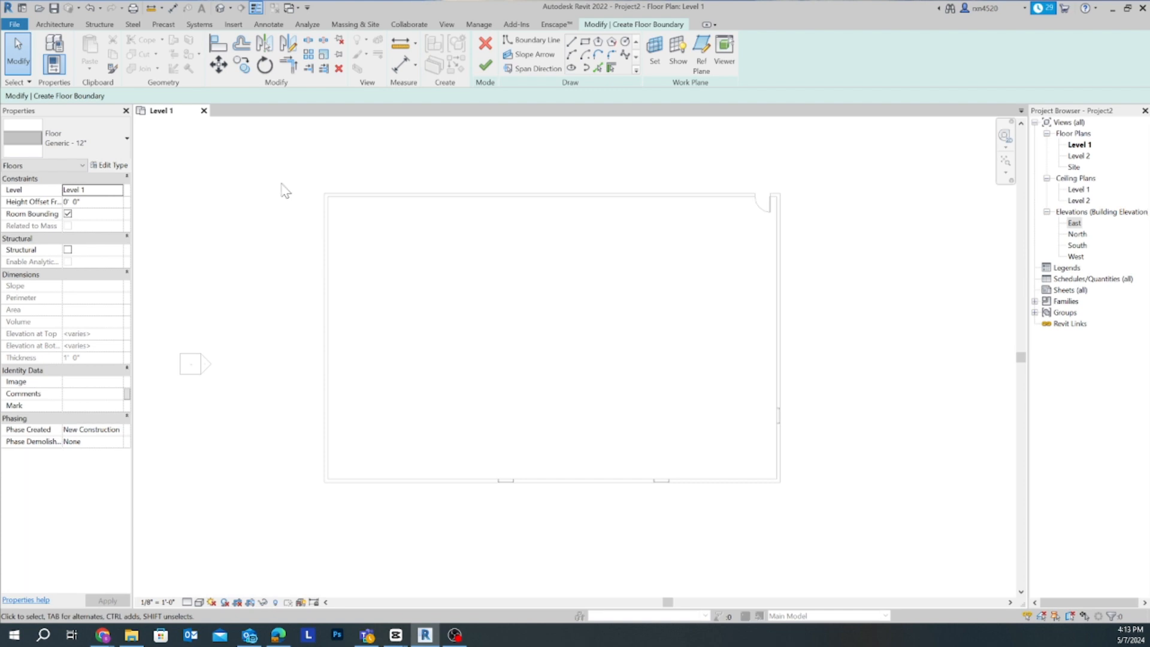
{"action": "left_click", "coordinate": [487, 64]}
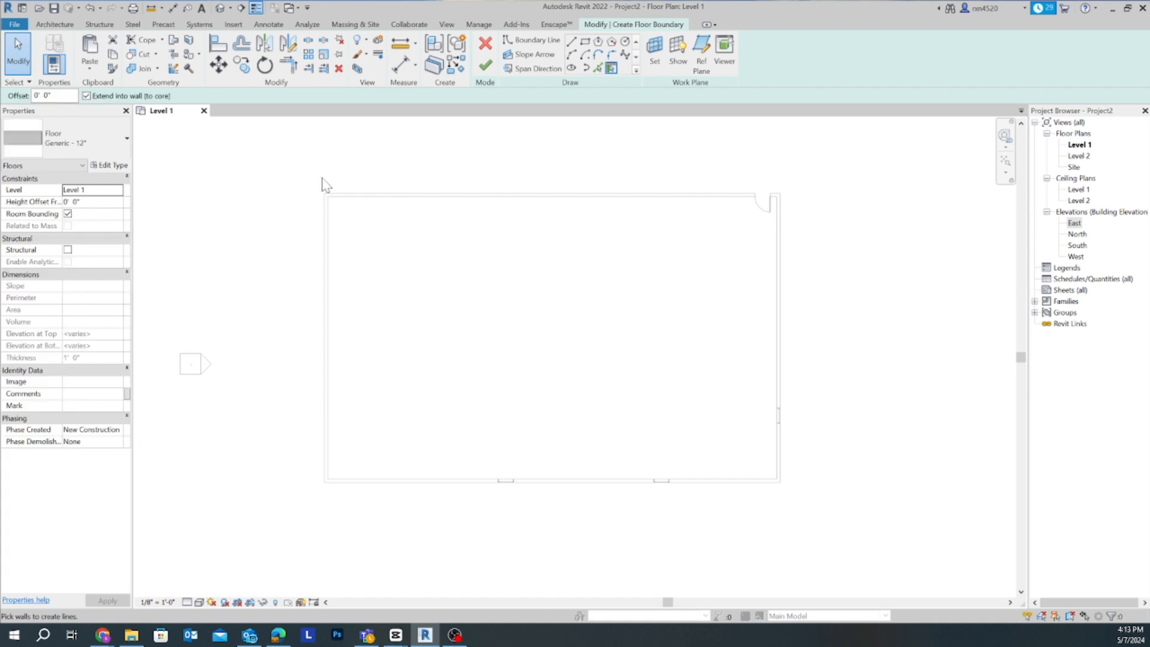
{"action": "scroll", "coordinate": [326, 179], "scroll_direction": "up", "scroll_amount": 2}
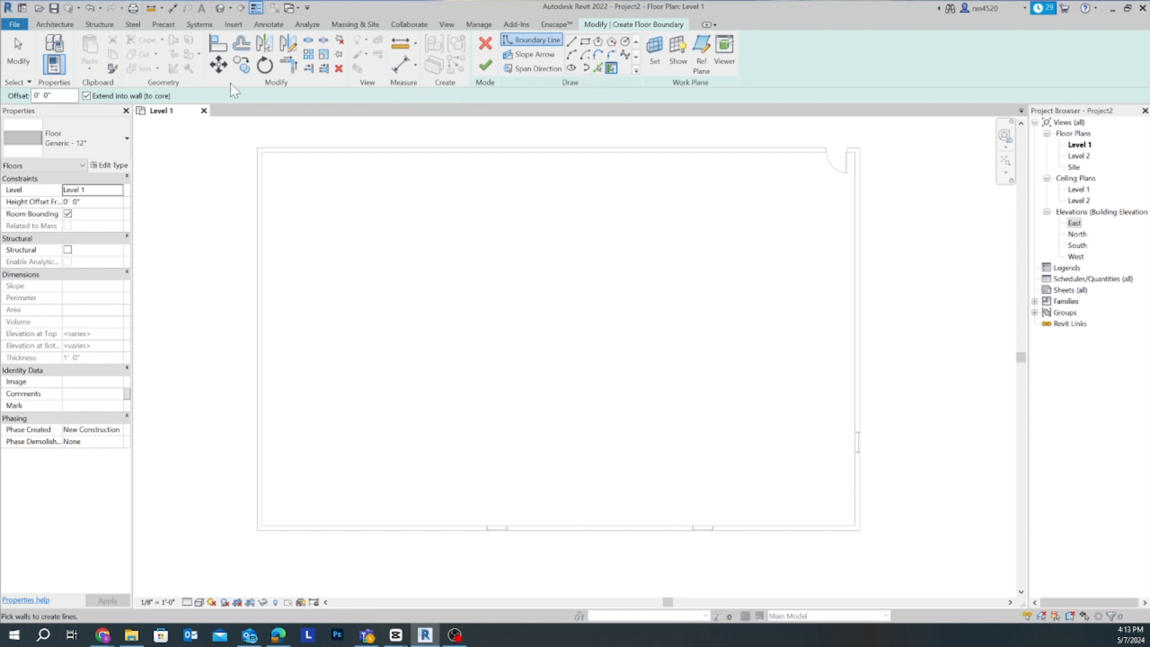
{"action": "left_click", "coordinate": [485, 43]}
{"action": "left_click", "coordinate": [596, 24]}
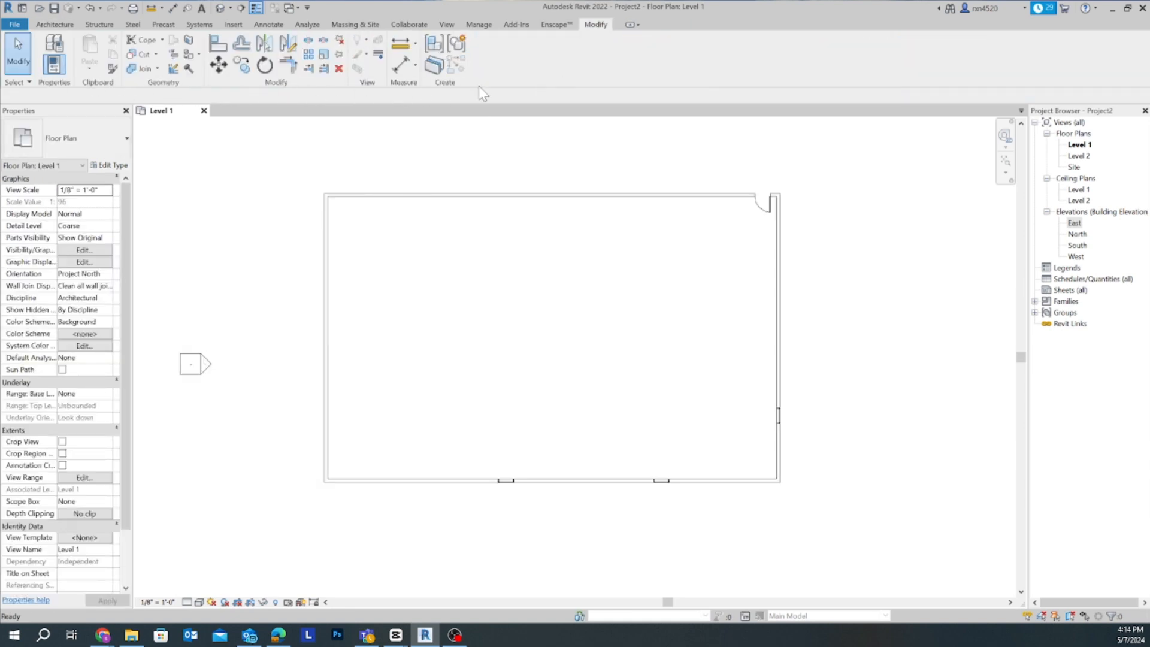
- Start a Generic - 12" floor on Level 1 and sketch a rectangular boundary from the large rectangle's outer northwest corner to its outer southeast corner
{"action": "left_click", "coordinate": [54, 24]}
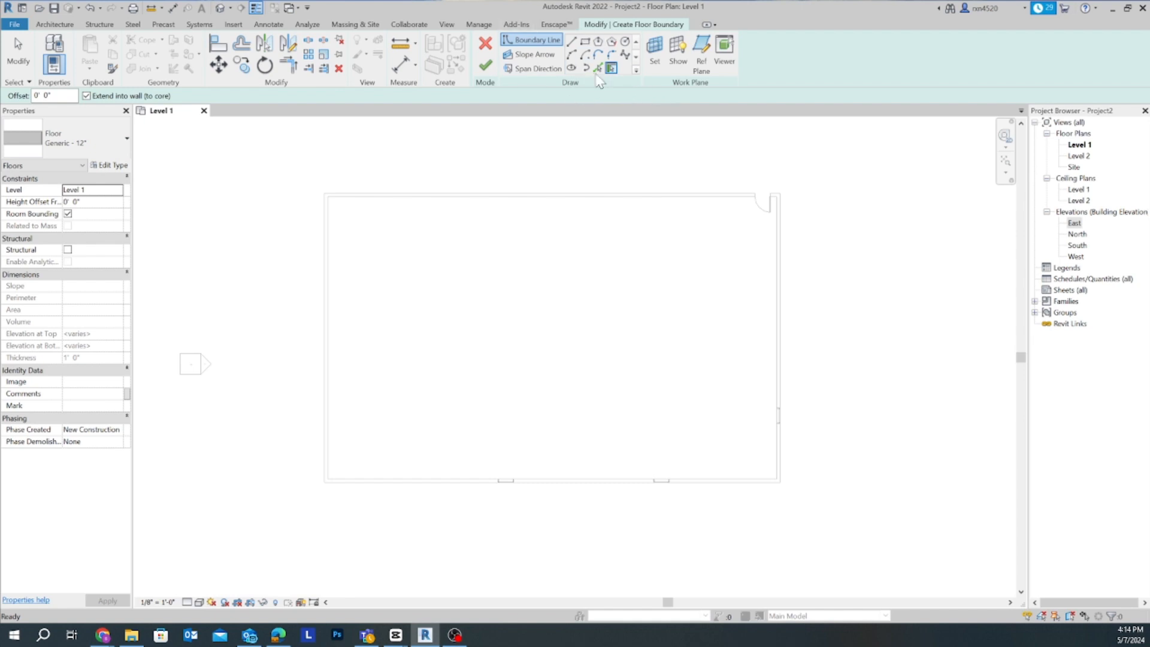
{"action": "left_click", "coordinate": [585, 42]}
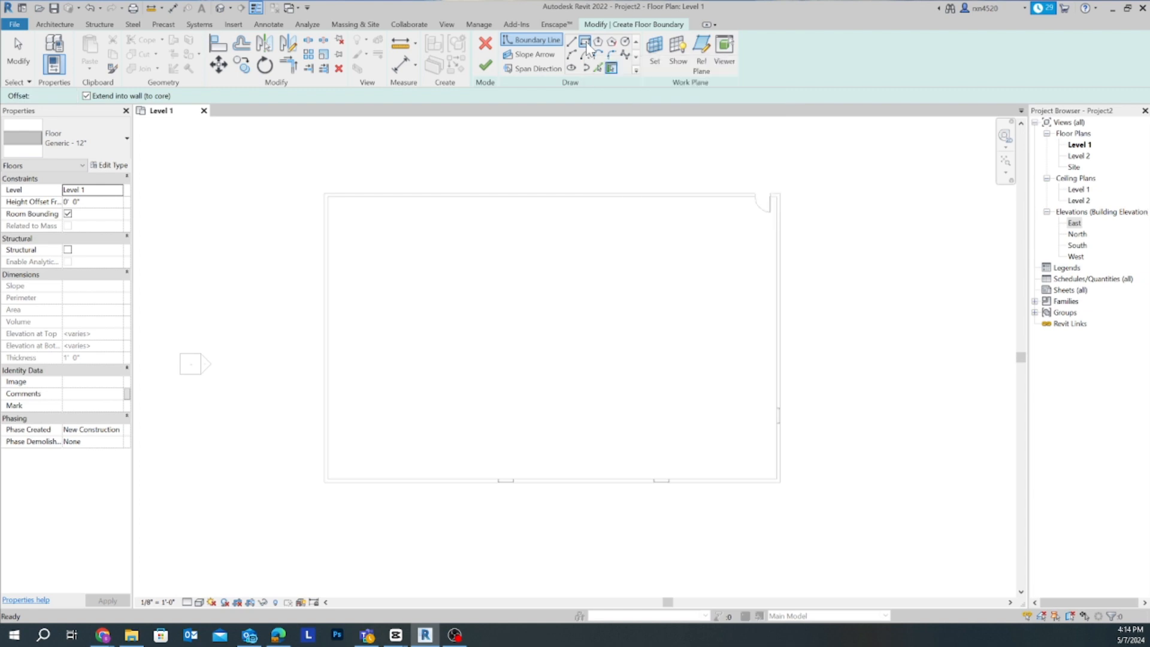
{"action": "scroll", "coordinate": [337, 213], "scroll_direction": "up", "scroll_amount": 2}
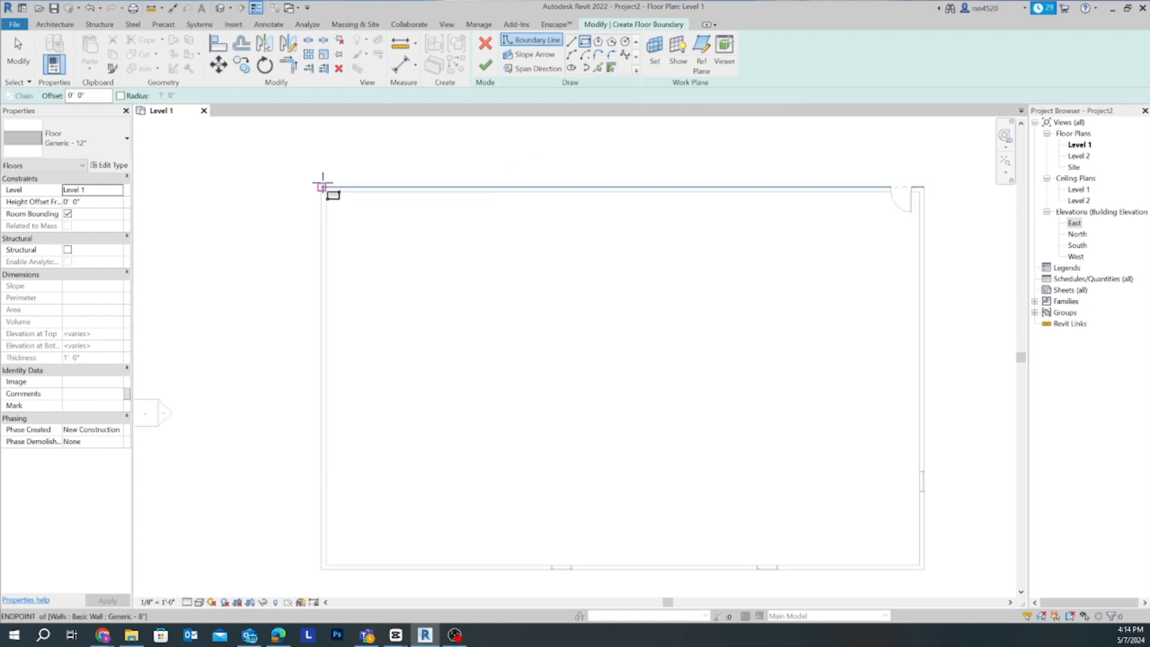
{"action": "scroll", "coordinate": [317, 188], "scroll_direction": "up", "scroll_amount": 3}
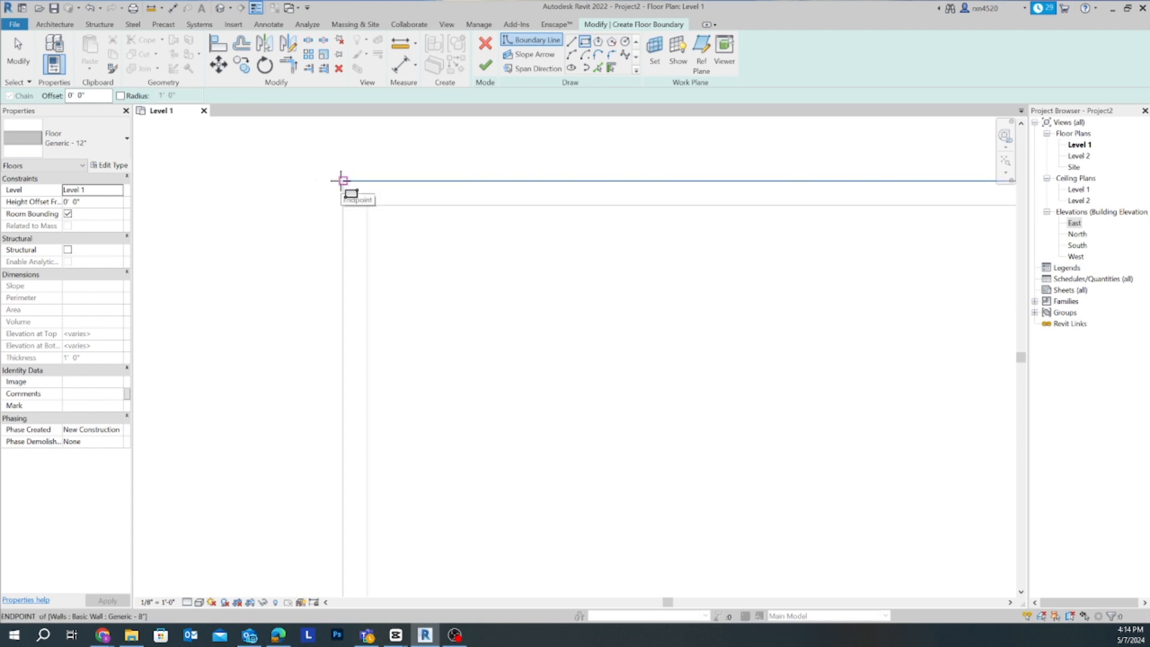
{"action": "left_click", "coordinate": [343, 180]}
{"action": "scroll", "coordinate": [477, 277], "scroll_direction": "down", "scroll_amount": 5}
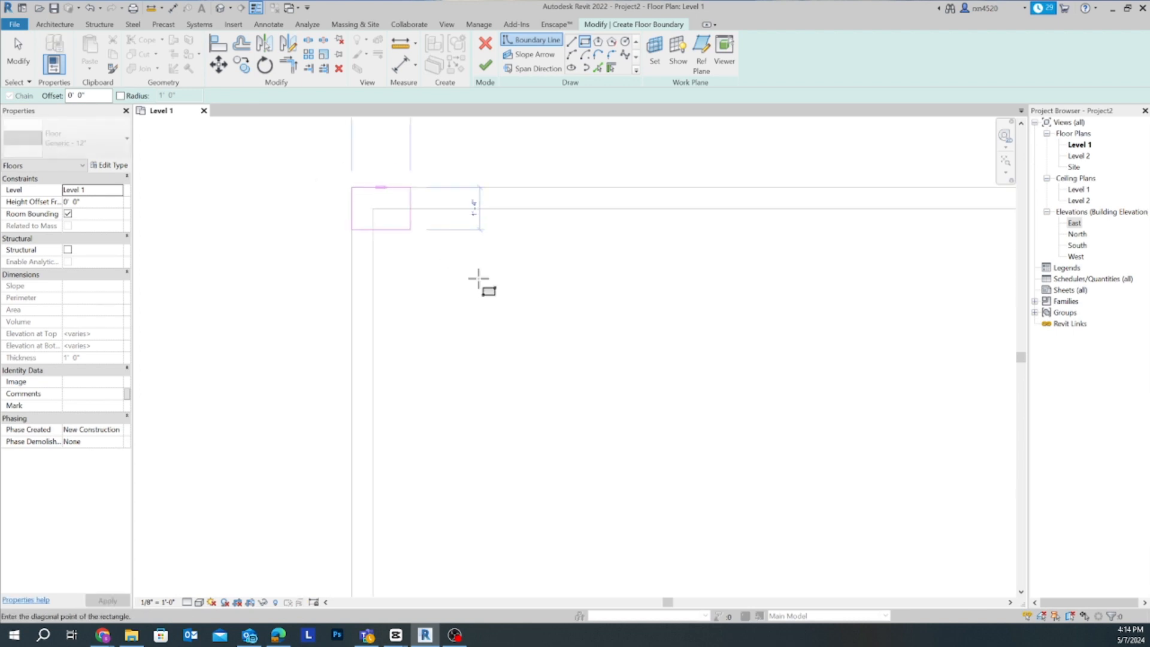
{"action": "scroll", "coordinate": [478, 274], "scroll_direction": "down", "scroll_amount": 1}
{"action": "mouse_move", "coordinate": [484, 284]}
{"action": "middle_mouse_down"}
{"action": "mouse_move", "coordinate": [360, 107]}
{"action": "mouse_move", "coordinate": [359, 147]}
{"action": "middle_mouse_up"}
{"action": "scroll", "coordinate": [473, 272], "scroll_direction": "down", "scroll_amount": 4}
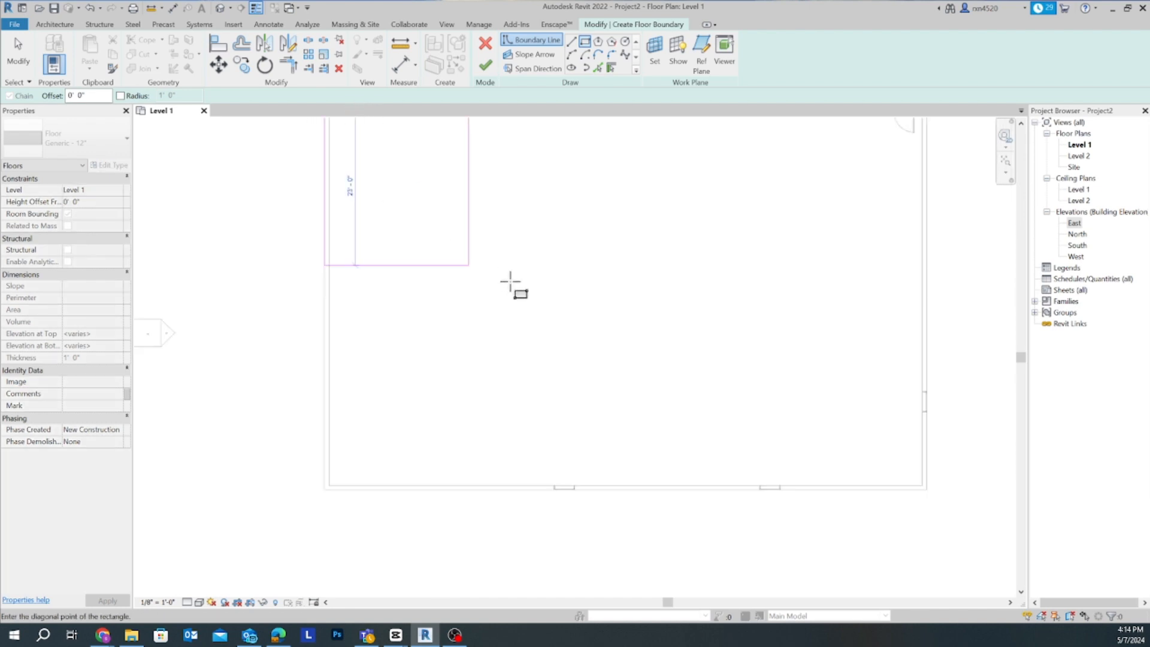
{"action": "scroll", "coordinate": [724, 380], "scroll_direction": "down", "scroll_amount": 1}
{"action": "scroll", "coordinate": [699, 378], "scroll_direction": "up", "scroll_amount": 6}
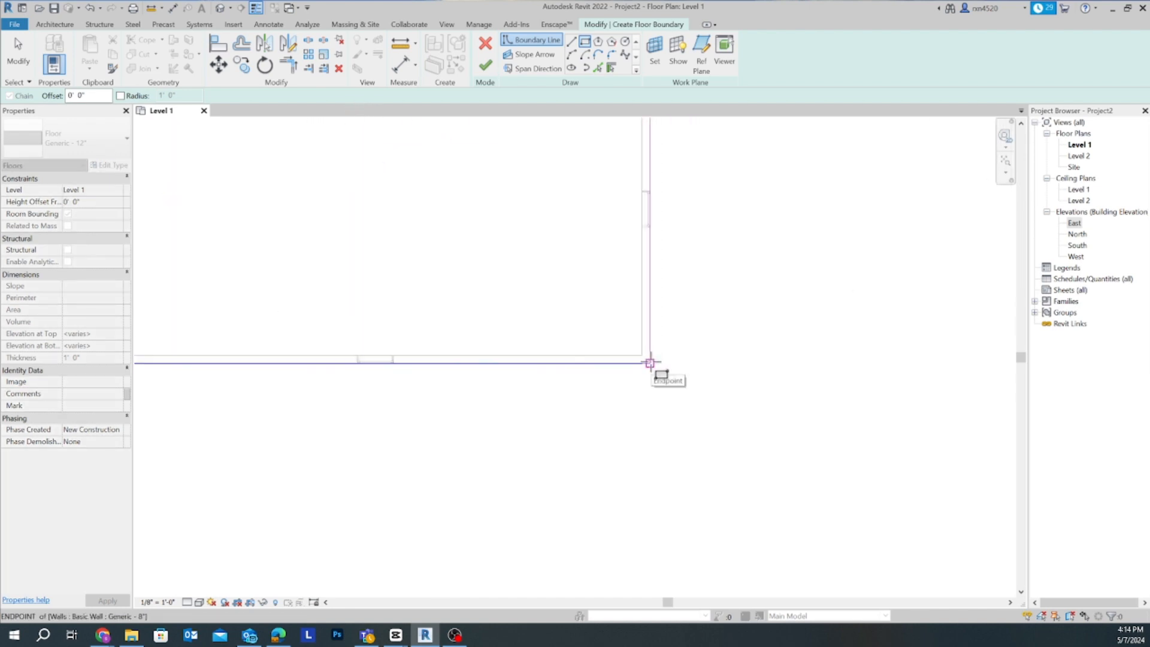
{"action": "left_click", "coordinate": [650, 362]}
{"action": "scroll", "coordinate": [678, 365], "scroll_direction": "down", "scroll_amount": 5}
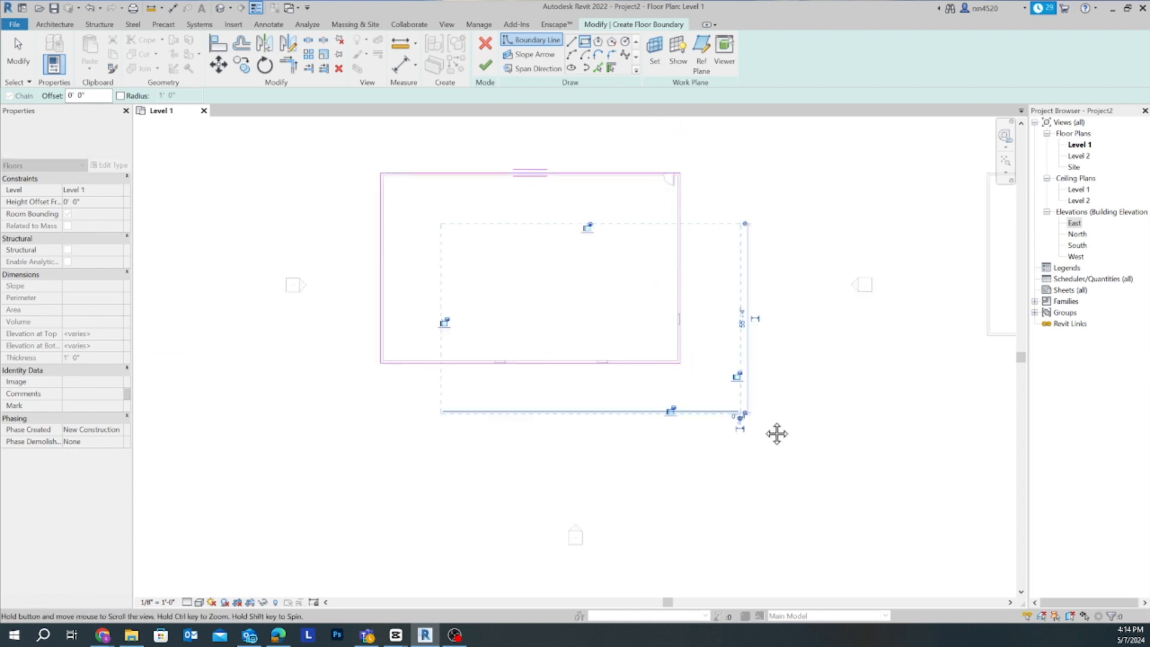
- Finish the floor boundary sketch and deselect the new floor
{"action": "left_click", "coordinate": [485, 65]}
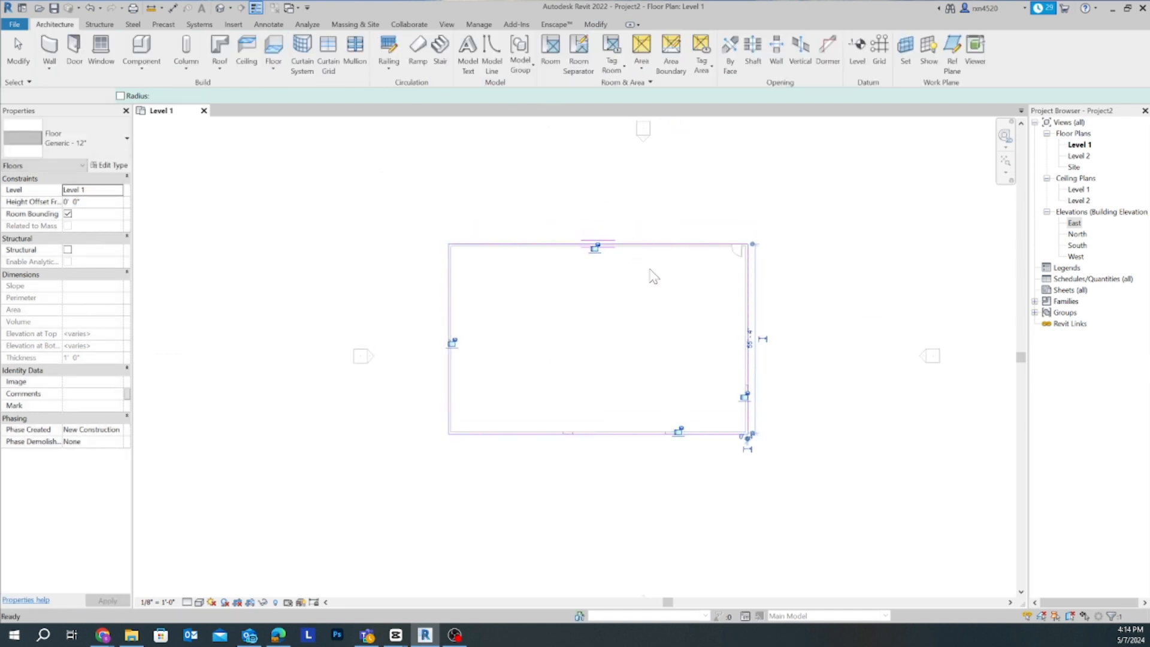
{"action": "key", "text": "Escape"}
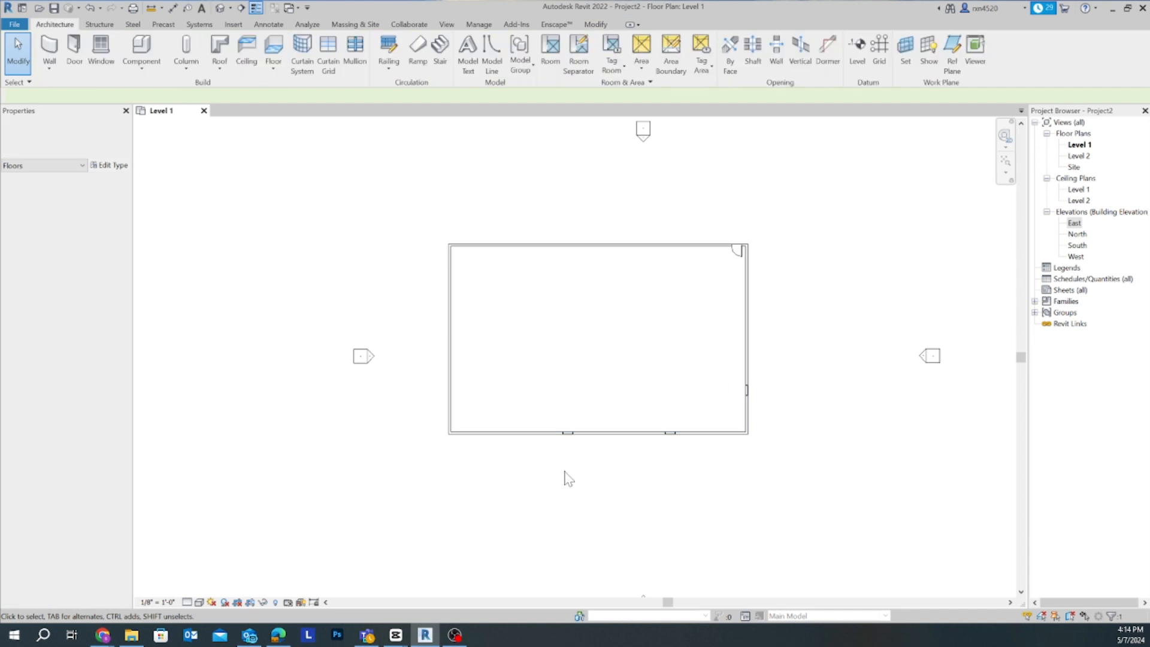
{"action": "scroll", "coordinate": [522, 292], "scroll_direction": "down", "scroll_amount": 1}
{"action": "middle_click_drag", "start_coordinate": [520, 292], "coordinate": [449, 298]}
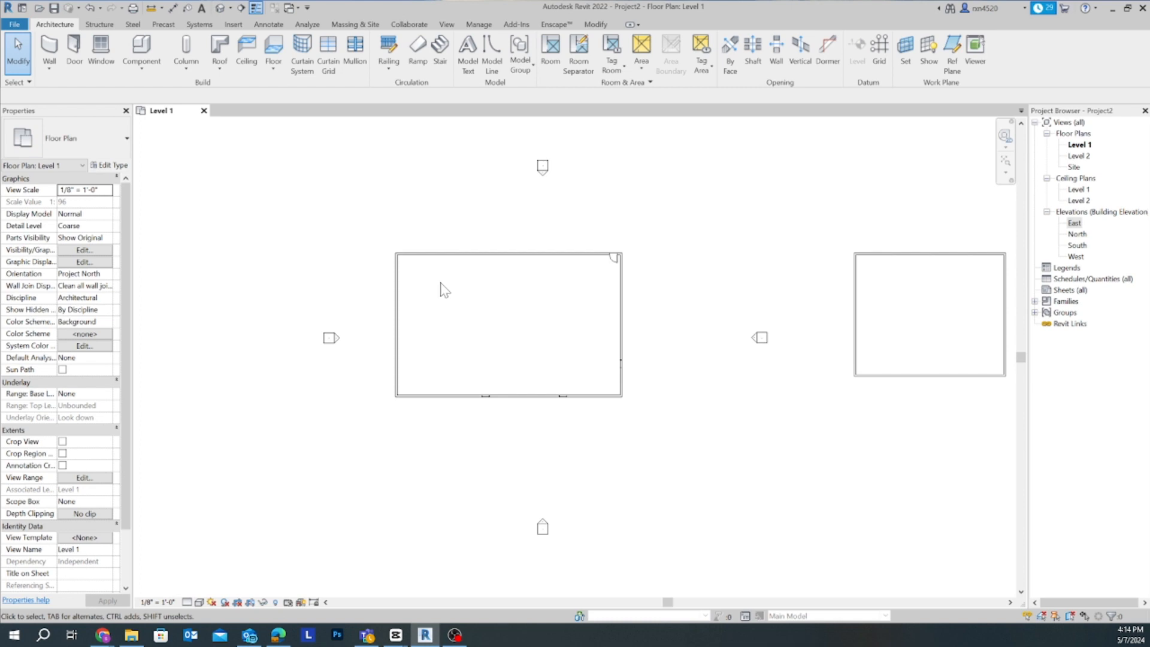
- Delete the practice walls north of the large rectangle and the smaller wall rectangle to its east
{"action": "scroll", "coordinate": [661, 286], "scroll_direction": "down", "scroll_amount": 2}
{"action": "middle_click_drag", "start_coordinate": [623, 285], "coordinate": [557, 321]}
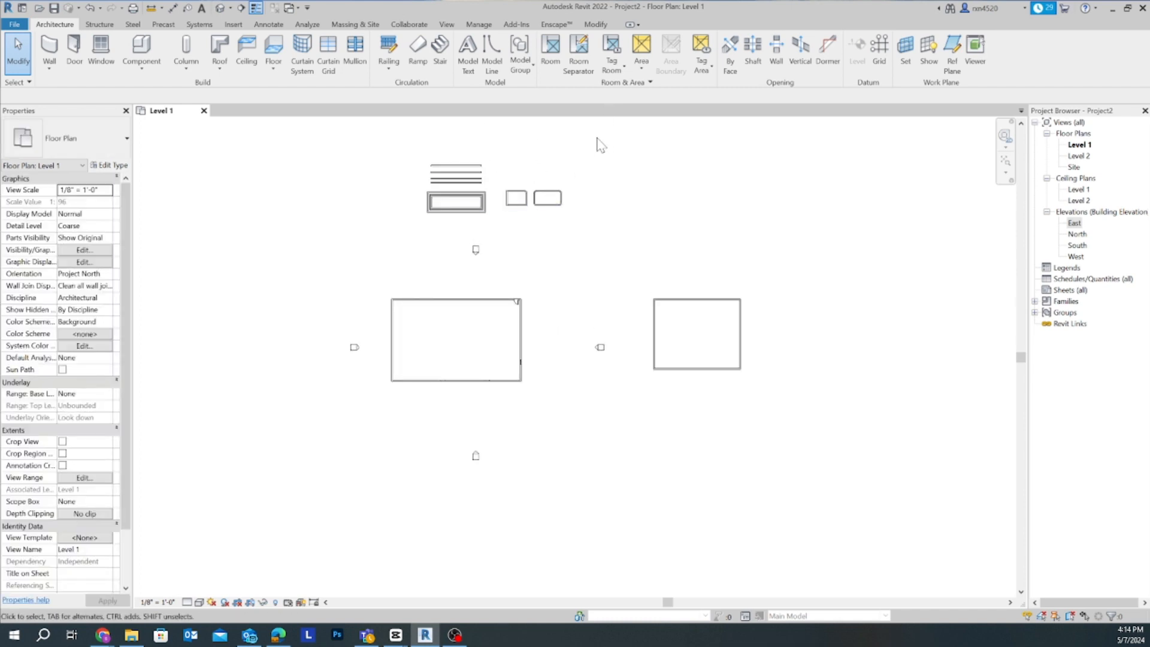
{"action": "left_click_drag", "start_coordinate": [597, 133], "coordinate": [390, 231]}
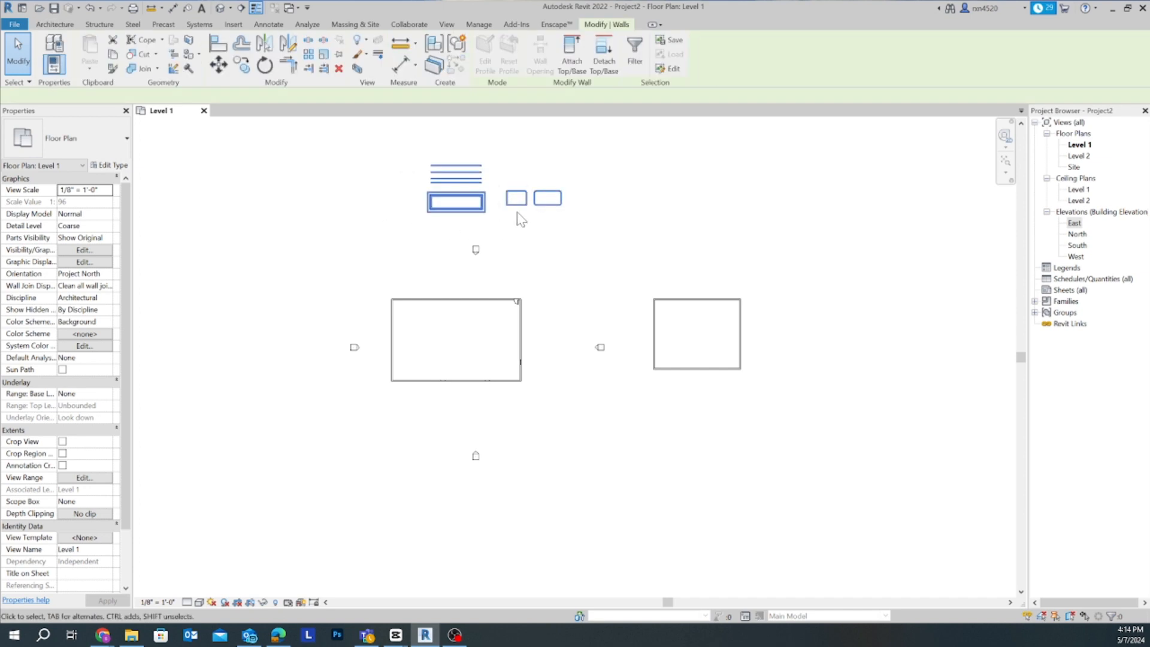
{"action": "key", "text": "Delete"}
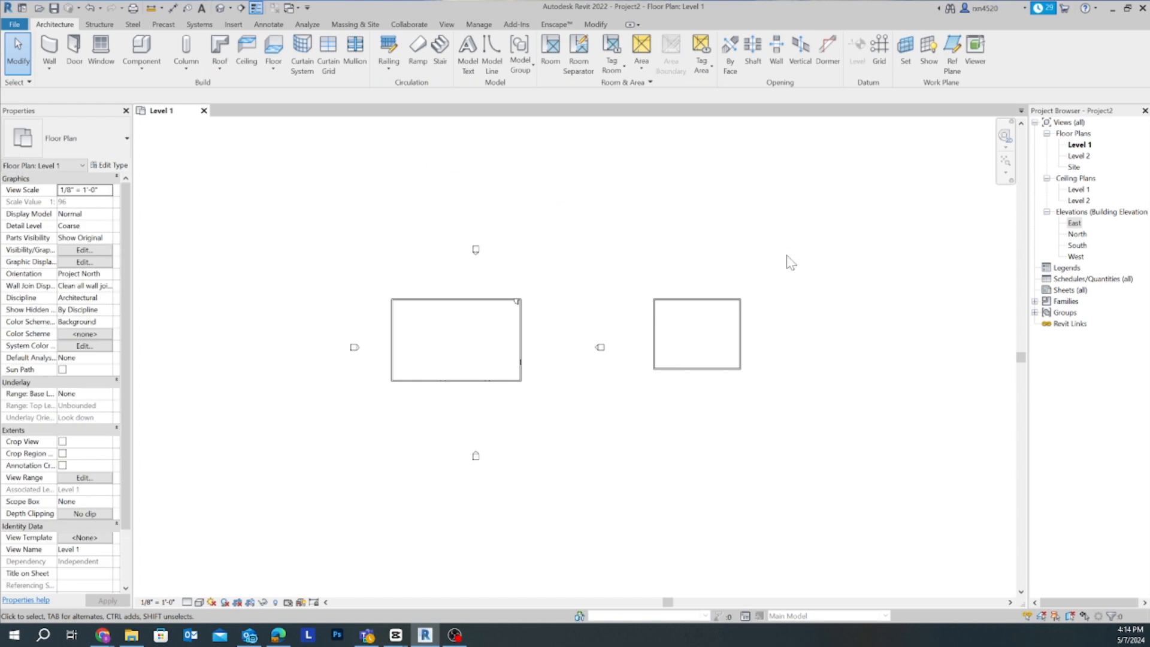
{"action": "left_click_drag", "start_coordinate": [783, 262], "coordinate": [677, 403]}
{"action": "key", "text": "Delete"}
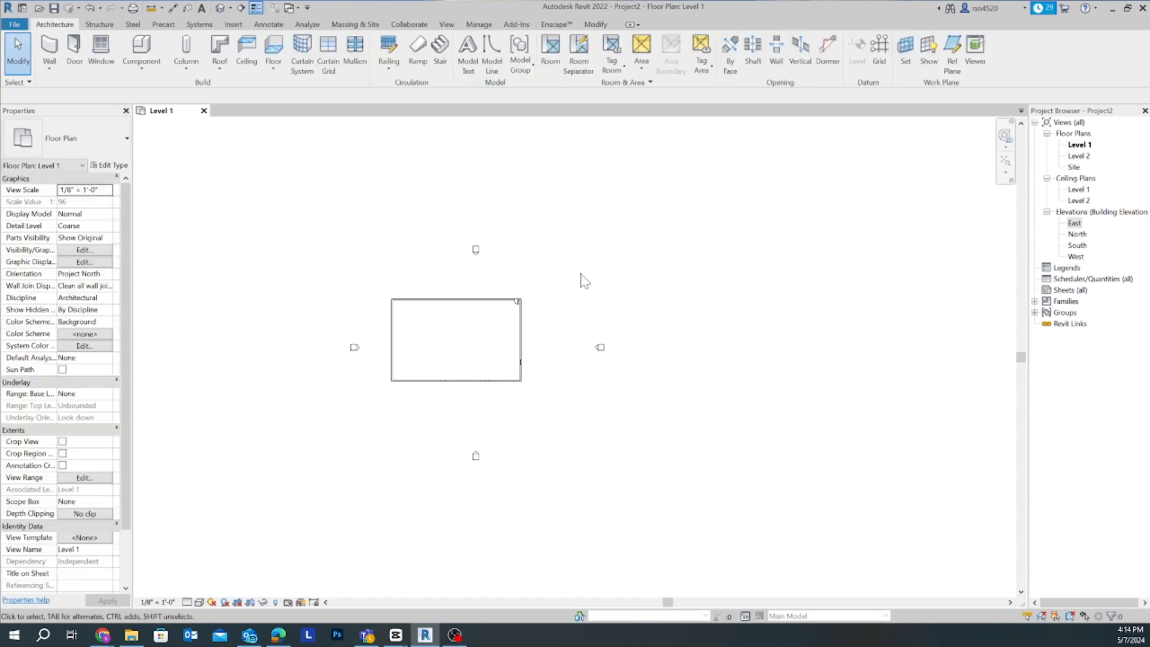
- Open the default 3D view and examine the building's windows, door opening and floor edge up close
{"action": "scroll", "coordinate": [580, 278], "scroll_direction": "down", "scroll_amount": 2}
{"action": "middle_click_drag", "start_coordinate": [592, 299], "coordinate": [602, 313]}
{"action": "scroll", "coordinate": [508, 319], "scroll_direction": "up", "scroll_amount": 5}
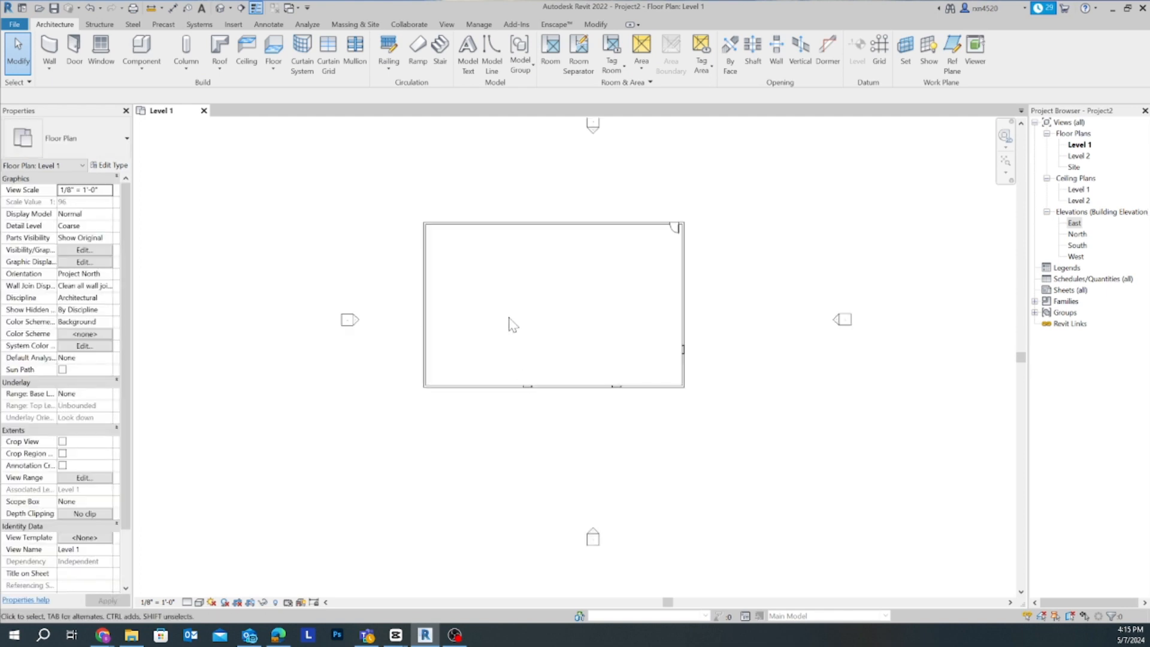
{"action": "left_click", "coordinate": [220, 8]}
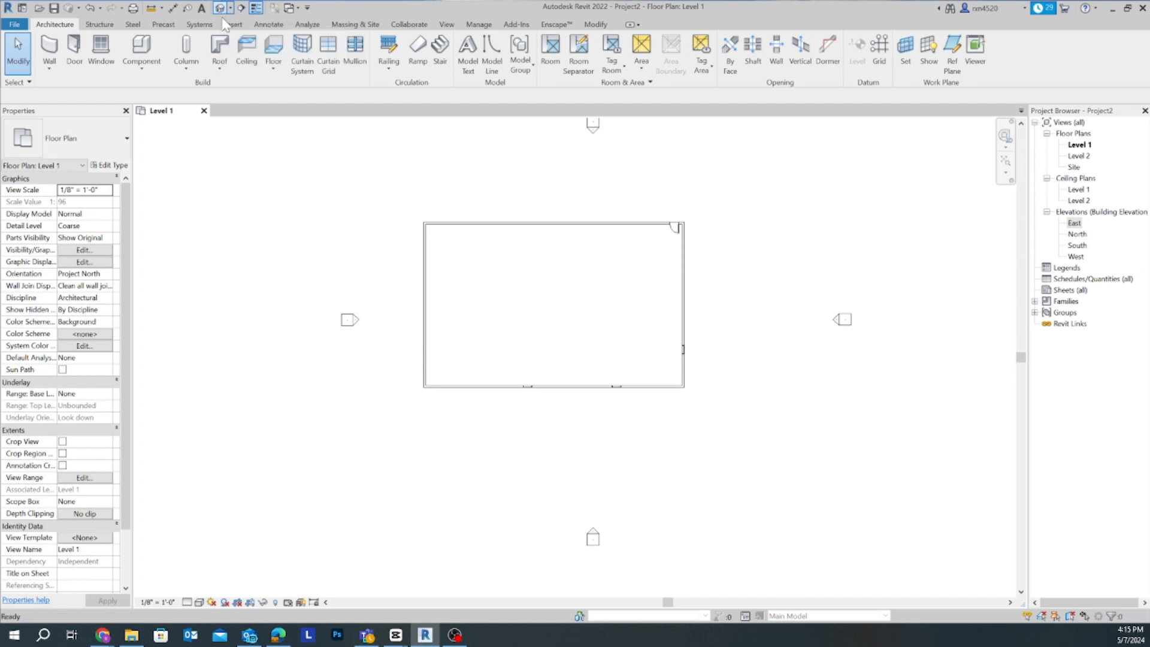
{"action": "middle_click_drag", "start_coordinate": [537, 310], "coordinate": [592, 377], "text": "shift"}
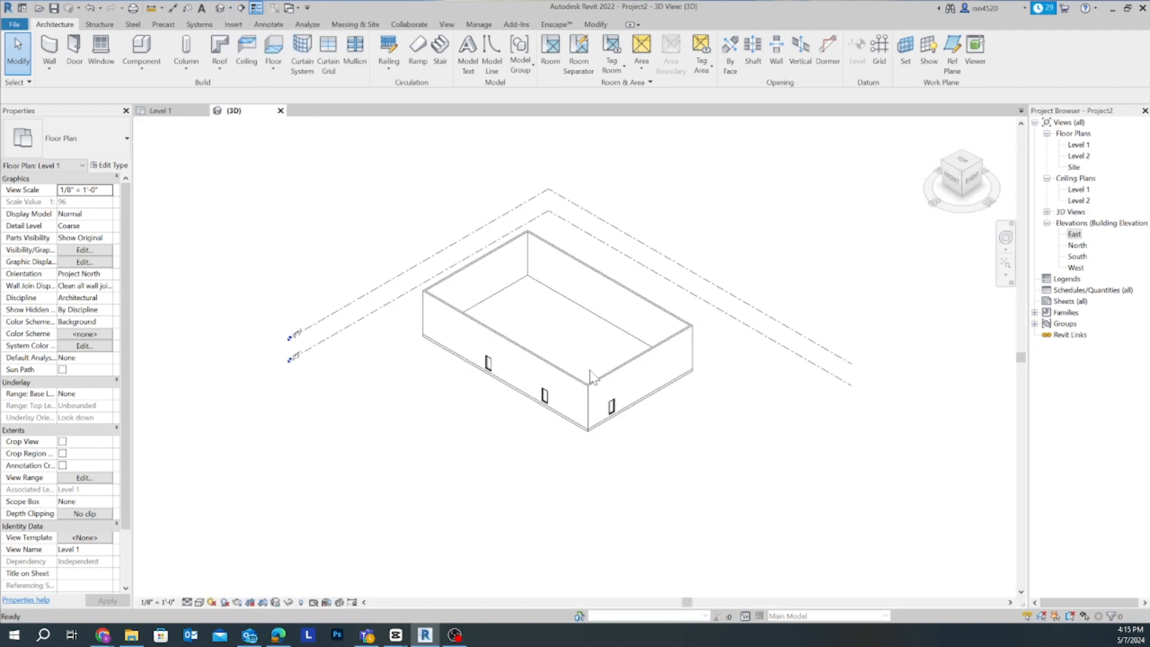
{"action": "scroll", "coordinate": [574, 458], "scroll_direction": "up", "scroll_amount": 4}
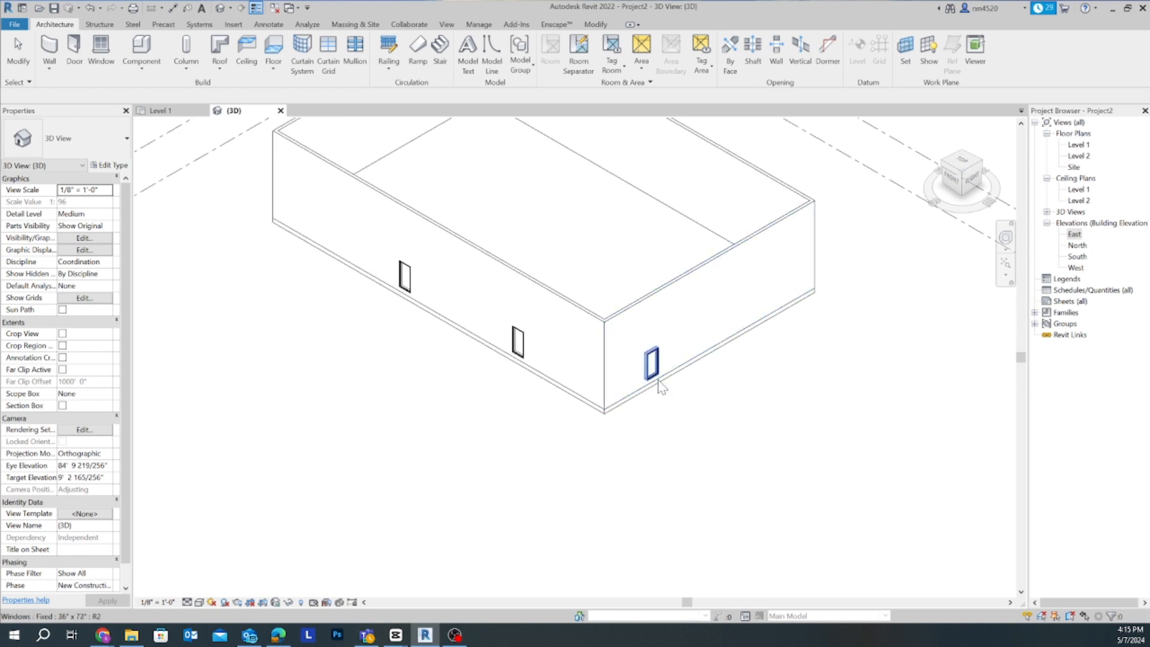
{"action": "scroll", "coordinate": [734, 437], "scroll_direction": "down", "scroll_amount": 3}
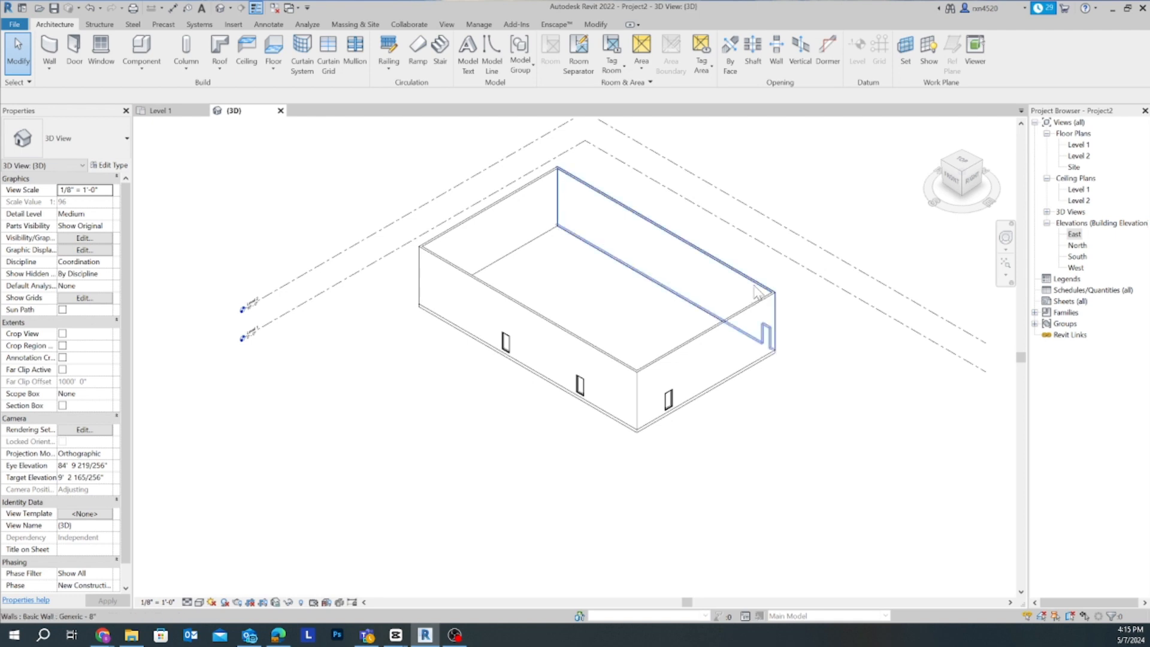
{"action": "scroll", "coordinate": [779, 409], "scroll_direction": "down", "scroll_amount": 2}
{"action": "middle_click_drag", "start_coordinate": [778, 410], "coordinate": [809, 406]}
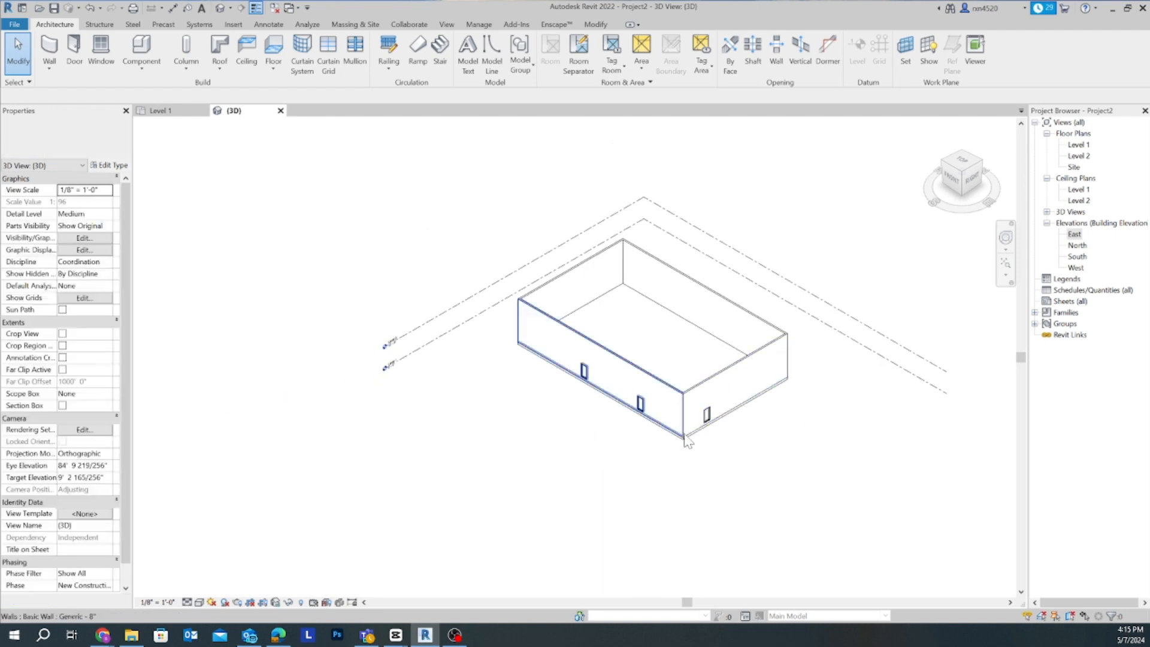
{"action": "scroll", "coordinate": [680, 437], "scroll_direction": "up", "scroll_amount": 2}
{"action": "scroll", "coordinate": [659, 476], "scroll_direction": "down", "scroll_amount": 2}
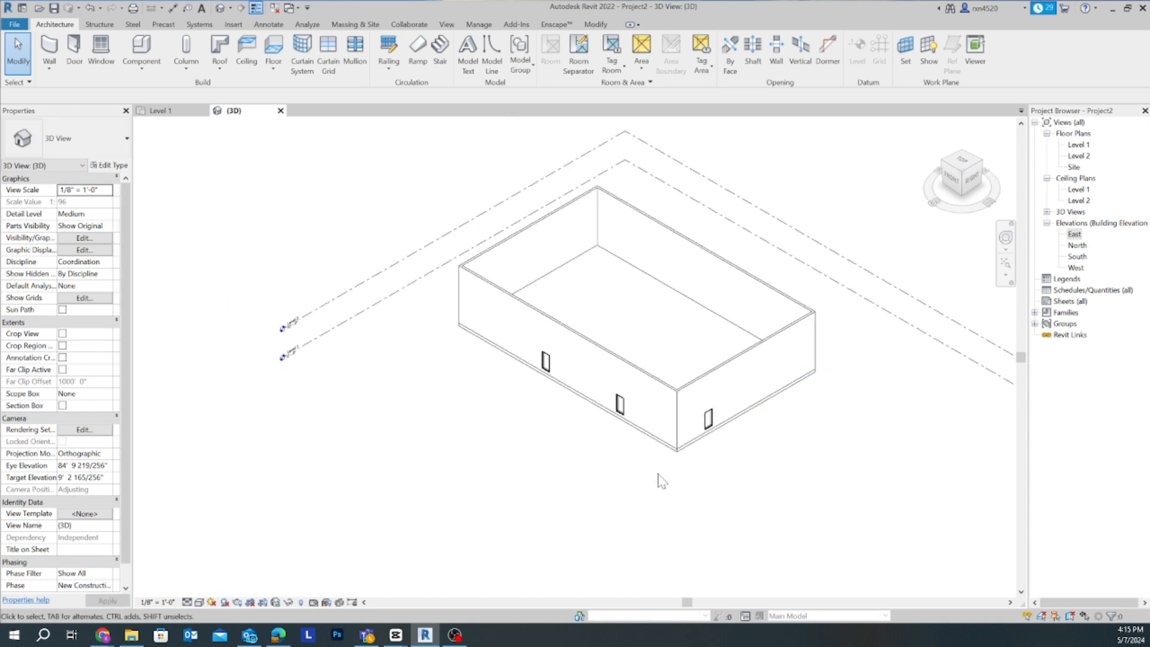
- Orbit, zoom and pan around the building in 3D to examine it from its east side
{"action": "middle_click_drag", "start_coordinate": [670, 485], "coordinate": [575, 466]}
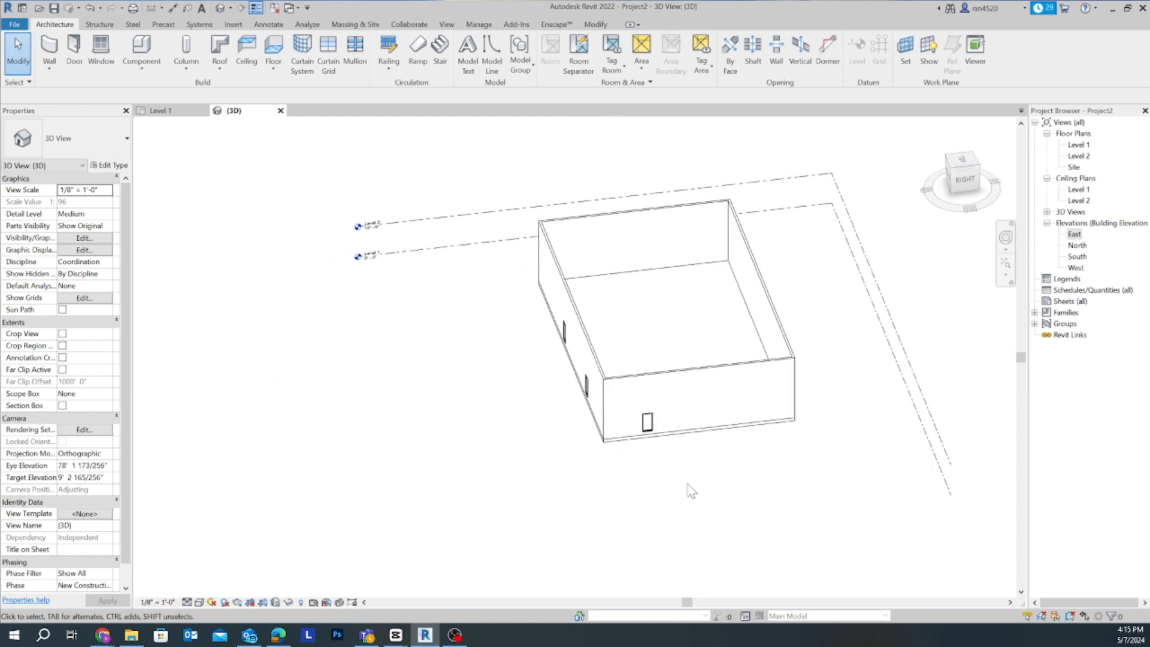
{"action": "scroll", "coordinate": [692, 490], "scroll_direction": "down", "scroll_amount": 5}
{"action": "middle_click_drag", "start_coordinate": [694, 490], "coordinate": [678, 463]}
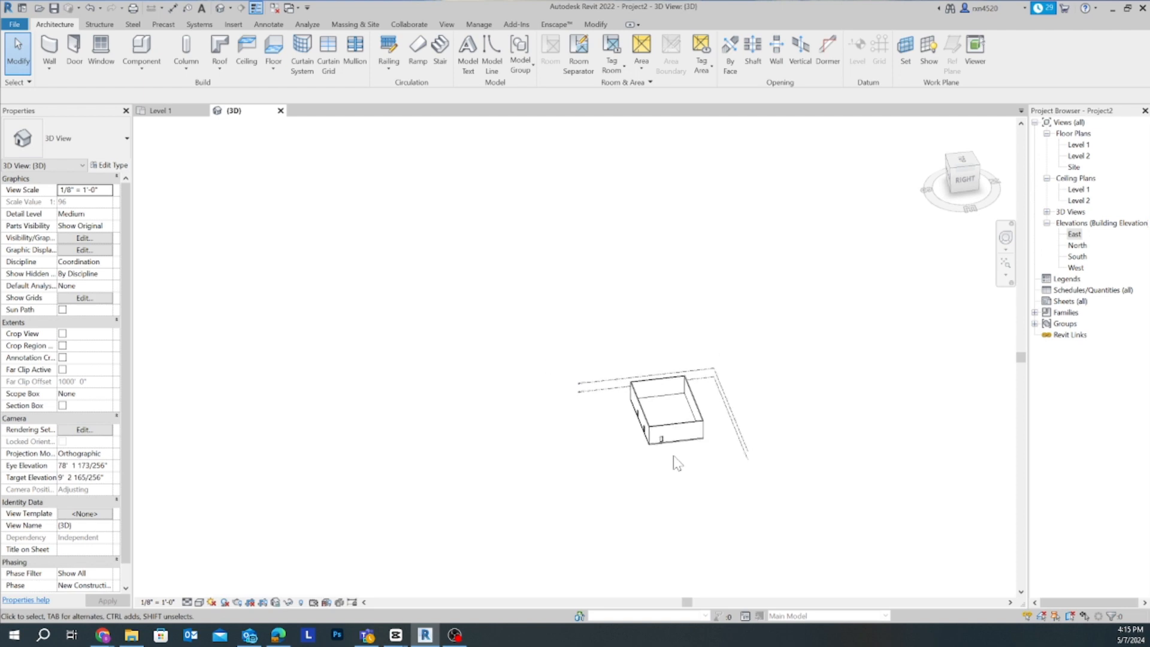
{"action": "scroll", "coordinate": [678, 463], "scroll_direction": "up", "scroll_amount": 2}
{"action": "scroll", "coordinate": [676, 464], "scroll_direction": "up", "scroll_amount": 3}
{"action": "scroll", "coordinate": [669, 467], "scroll_direction": "down", "scroll_amount": 3}
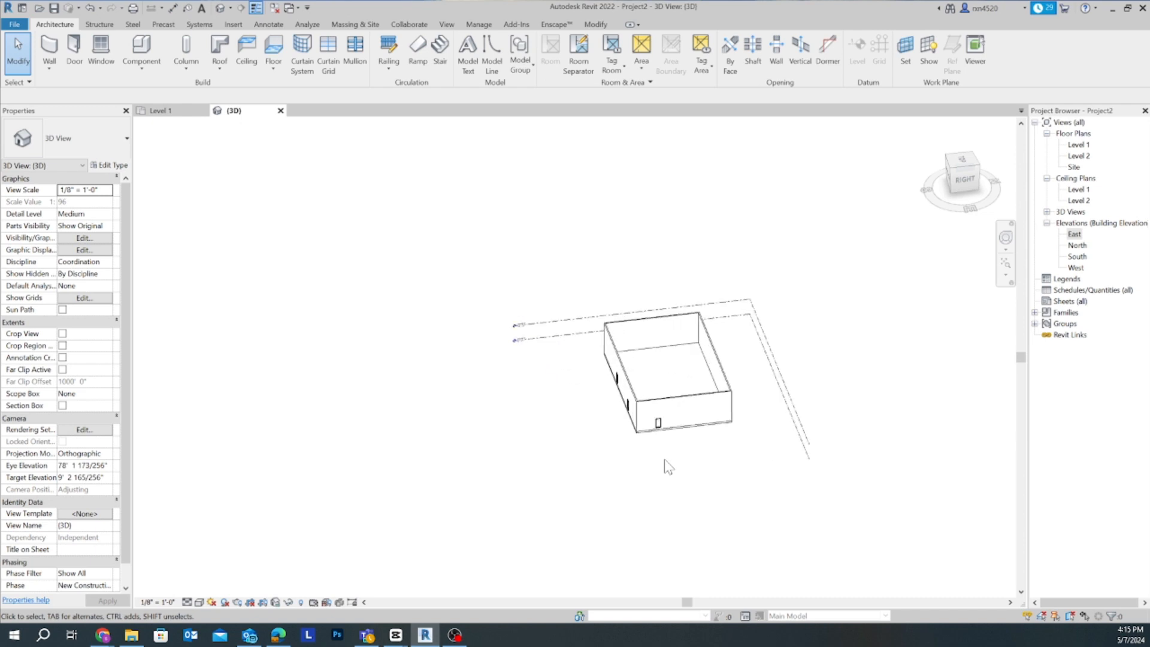
{"action": "middle_click_drag", "start_coordinate": [678, 473], "coordinate": [678, 473]}
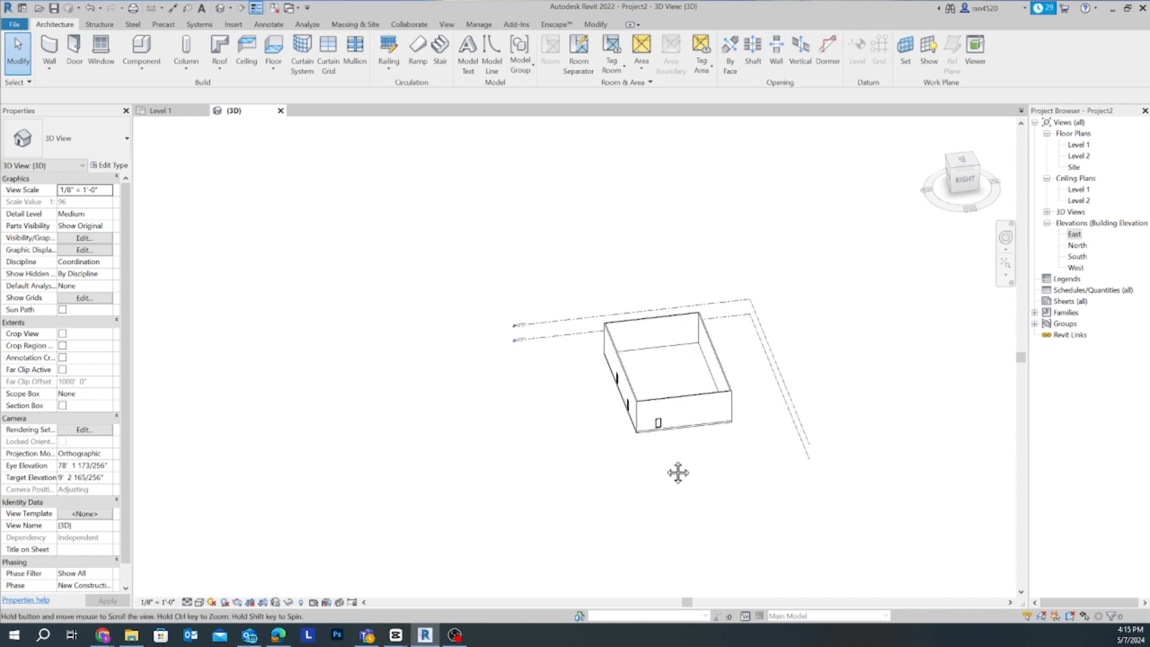
{"action": "middle_click_drag", "start_coordinate": [678, 473], "coordinate": [296, 524], "text": "ctrl"}
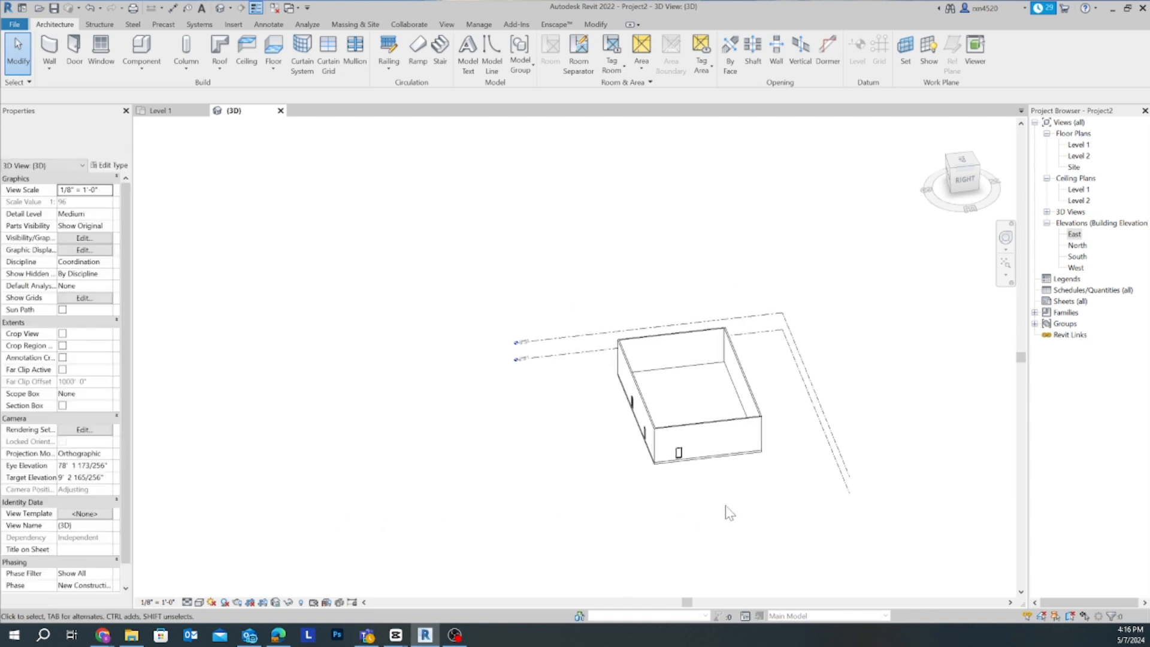
- Select the Generic - 12" floor beneath the north wall's door, examine it from the building's north side, and deselect it
{"action": "scroll", "coordinate": [728, 503], "scroll_direction": "up", "scroll_amount": 2}
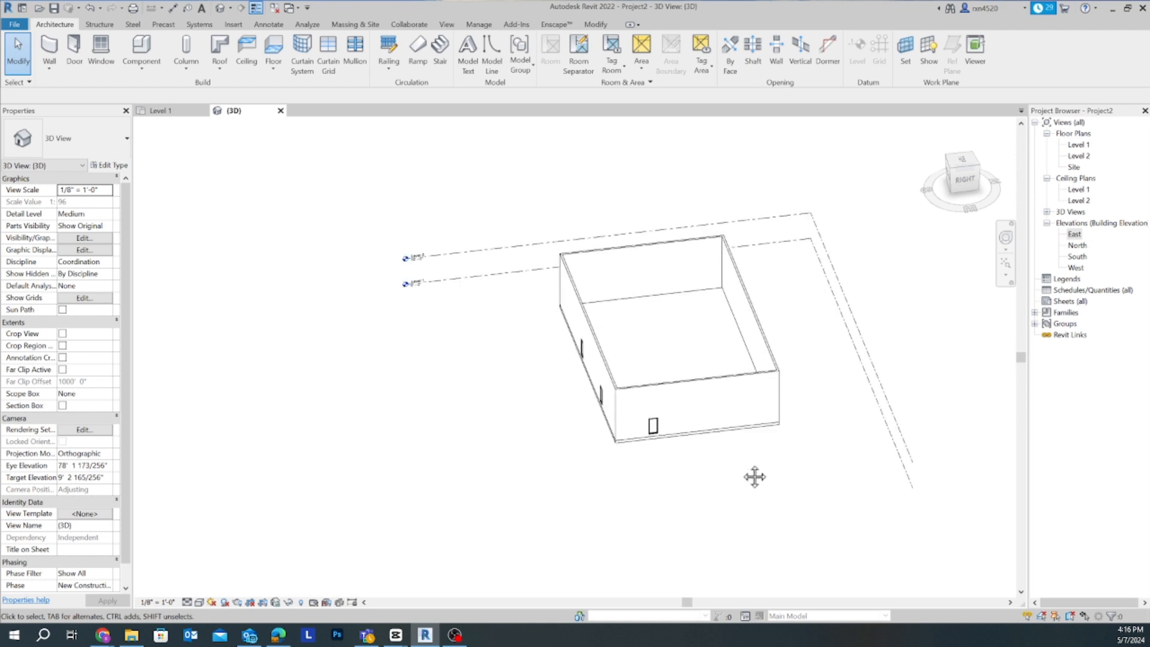
{"action": "middle_click_drag", "start_coordinate": [754, 476], "coordinate": [484, 419], "text": "shift"}
{"action": "scroll", "coordinate": [585, 429], "scroll_direction": "up", "scroll_amount": 5}
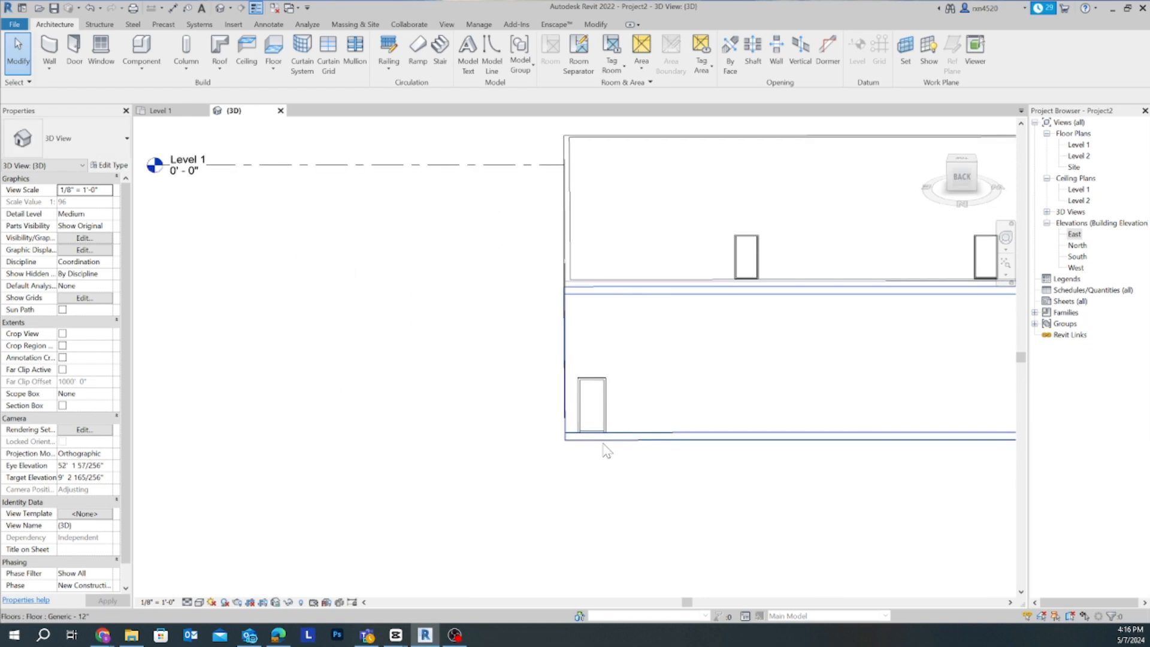
{"action": "left_click", "coordinate": [607, 440]}
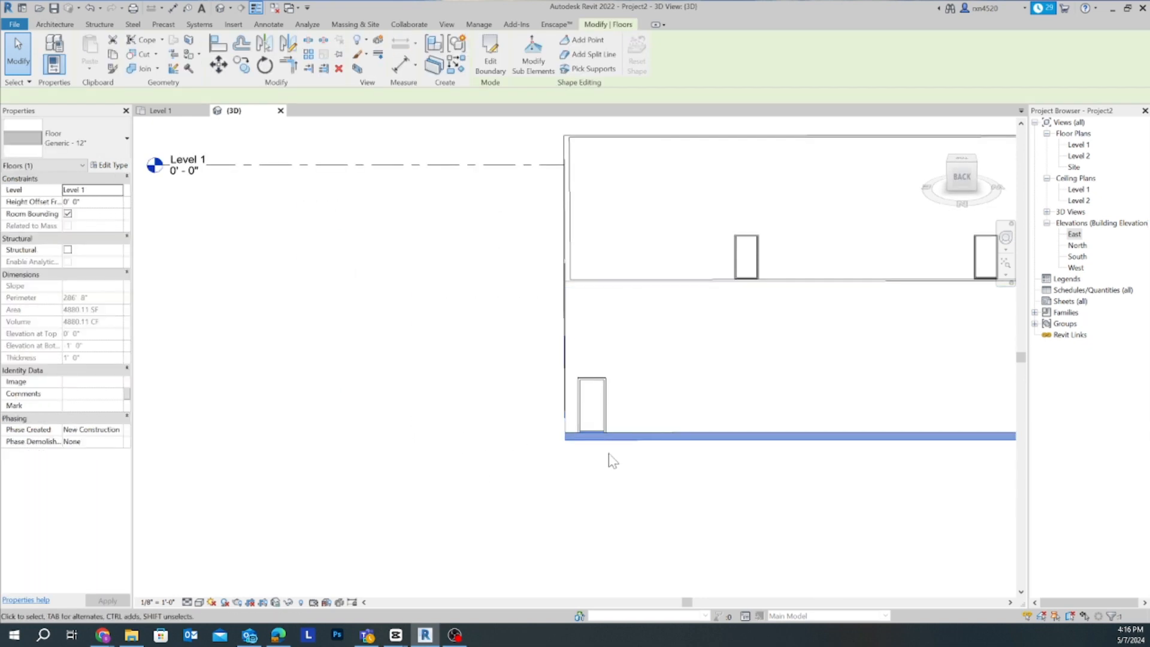
{"action": "scroll", "coordinate": [608, 461], "scroll_direction": "down", "scroll_amount": 4}
{"action": "middle_click_drag", "start_coordinate": [600, 492], "coordinate": [693, 563]}
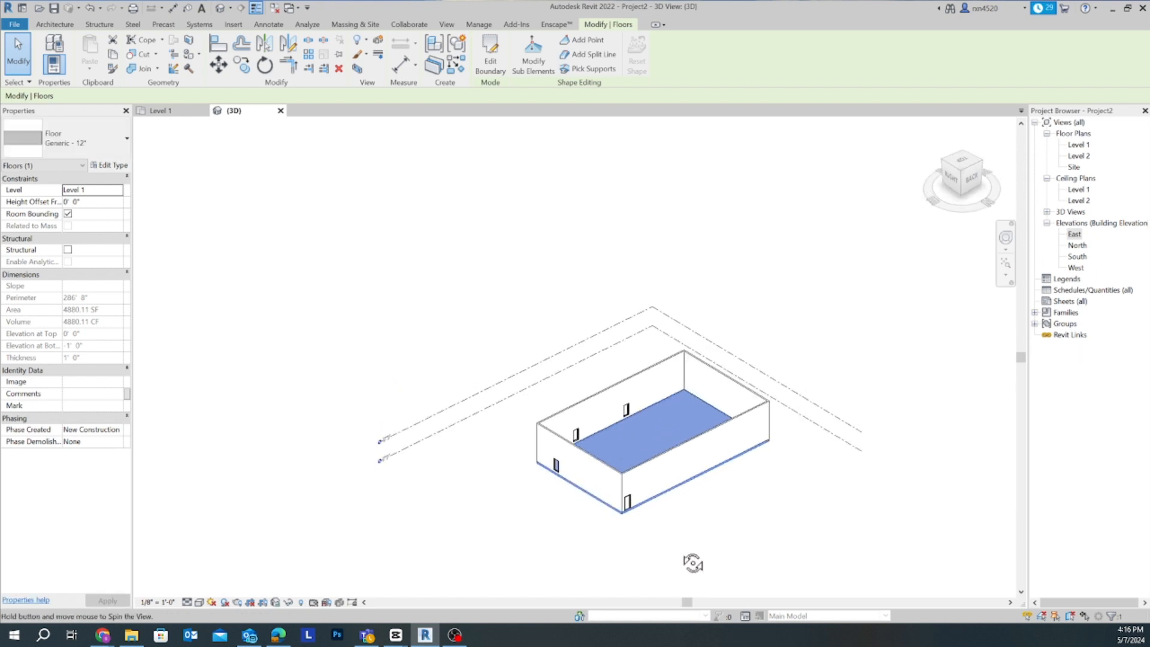
{"action": "left_click", "coordinate": [701, 510]}
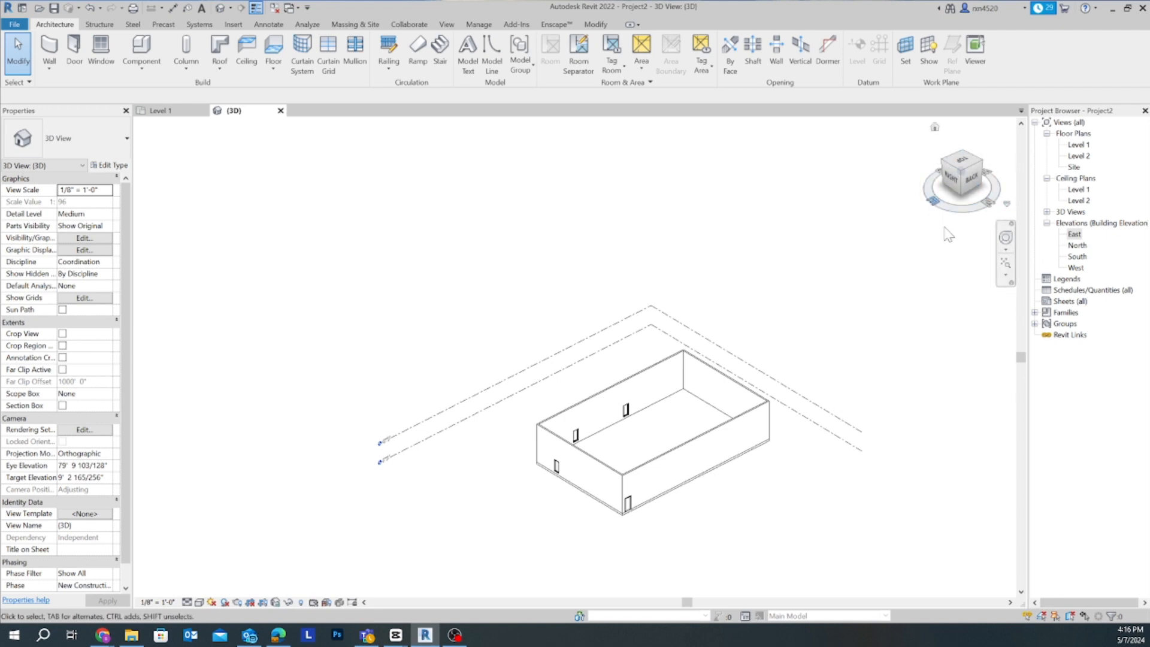
- View the building from the Right, Top, Back and again Right orientations, and return to the home isometric view
{"action": "left_click", "coordinate": [950, 178]}
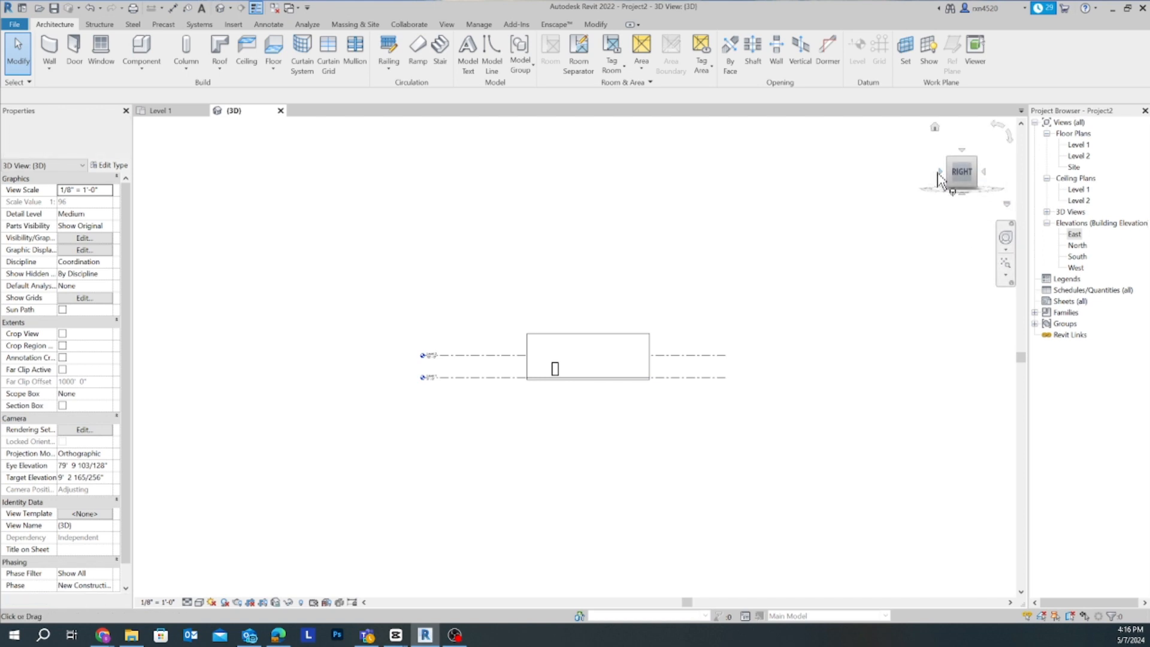
{"action": "left_click", "coordinate": [962, 150]}
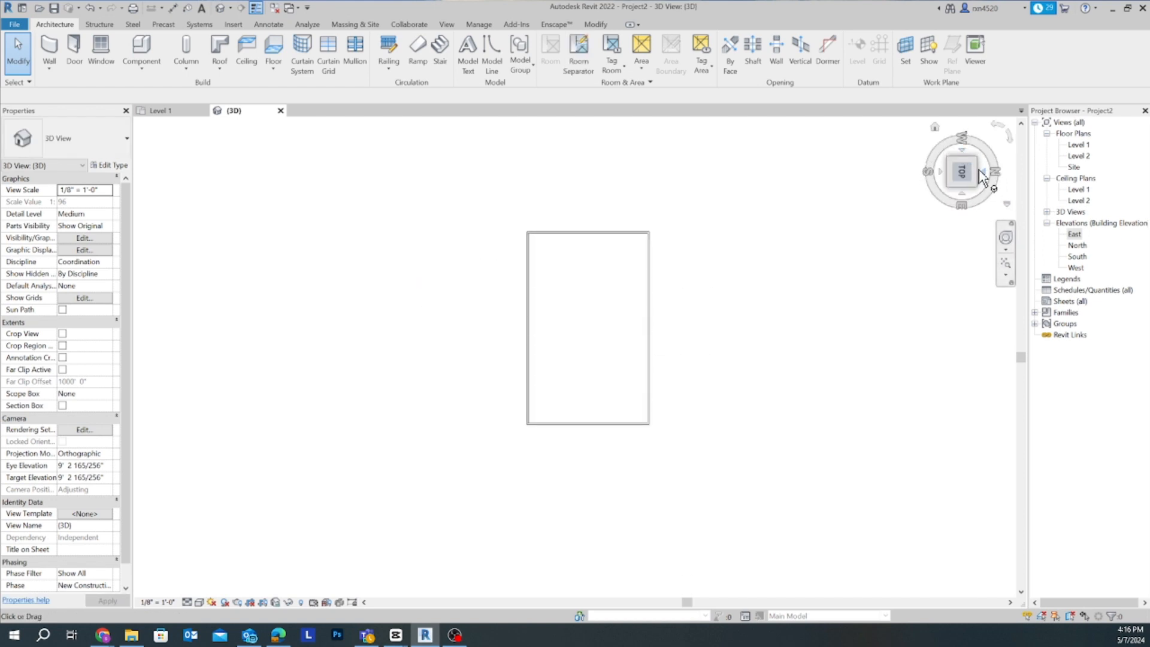
{"action": "left_click", "coordinate": [983, 174]}
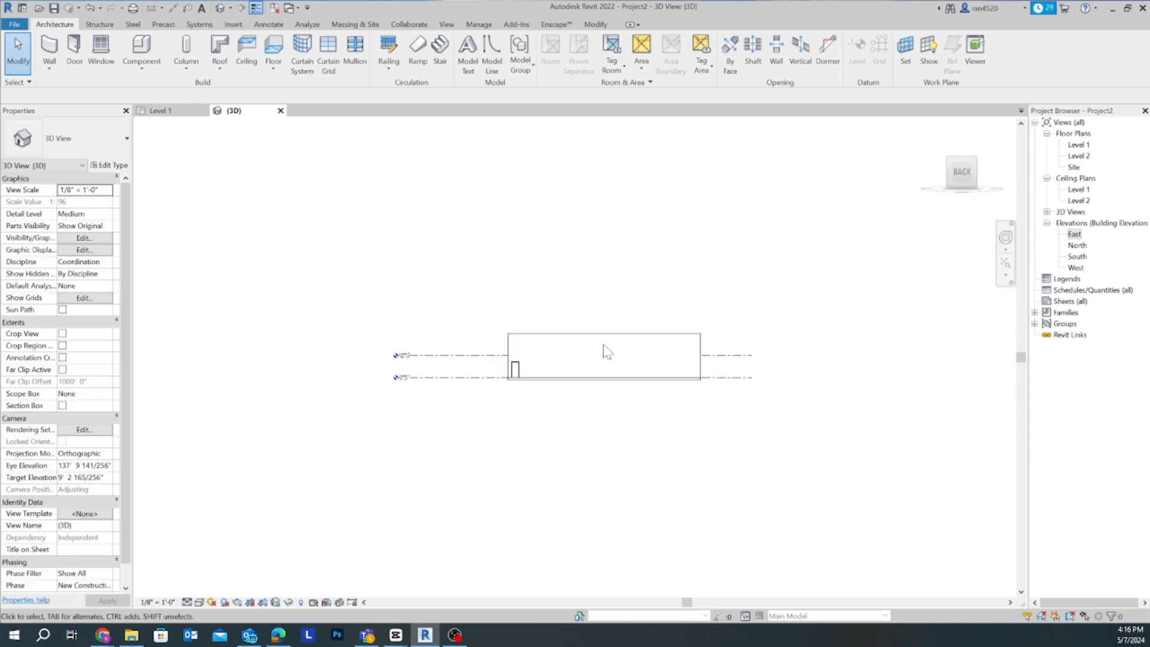
{"action": "scroll", "coordinate": [611, 350], "scroll_direction": "up", "scroll_amount": 5}
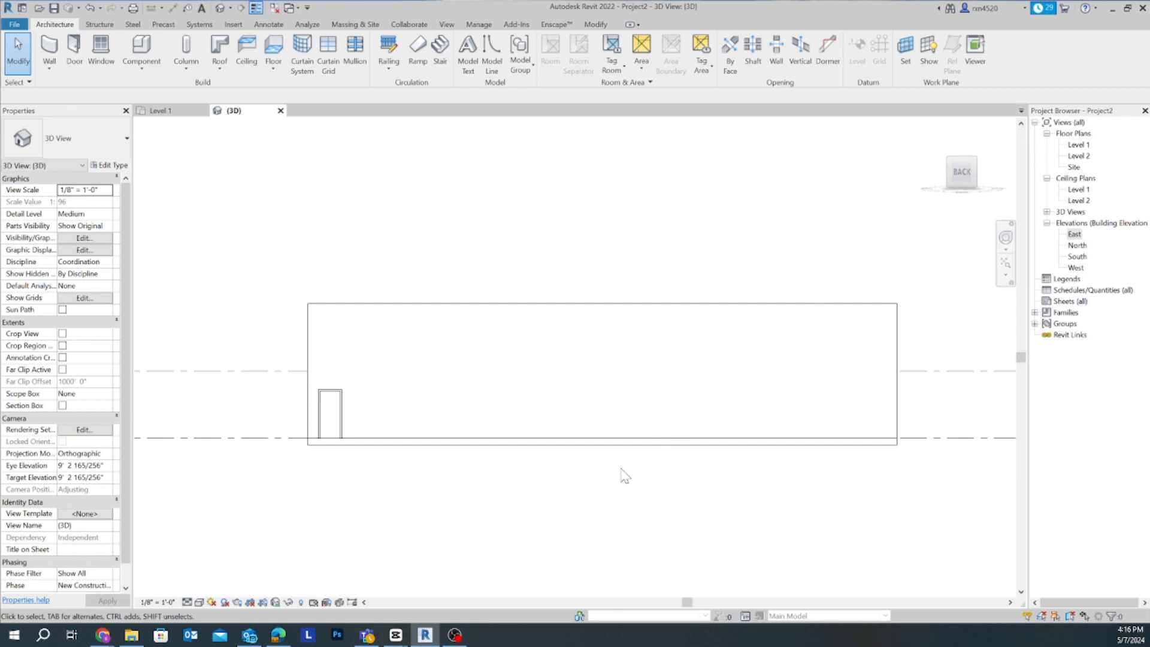
{"action": "left_click", "coordinate": [939, 178]}
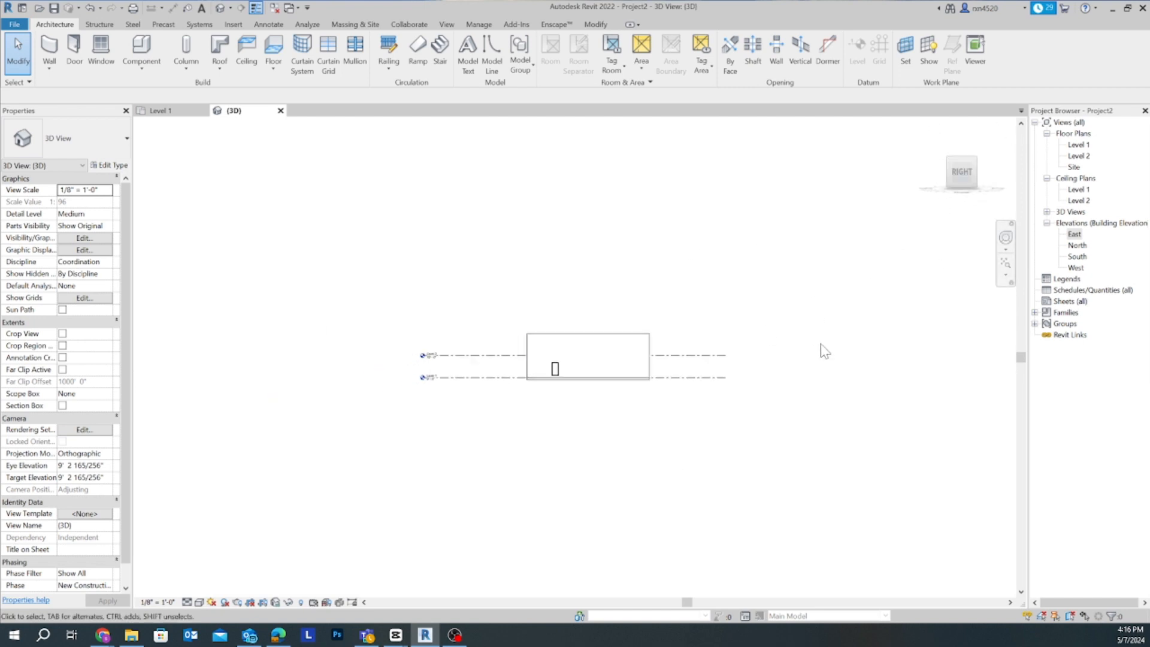
{"action": "mouse_move", "coordinate": [941, 170]}
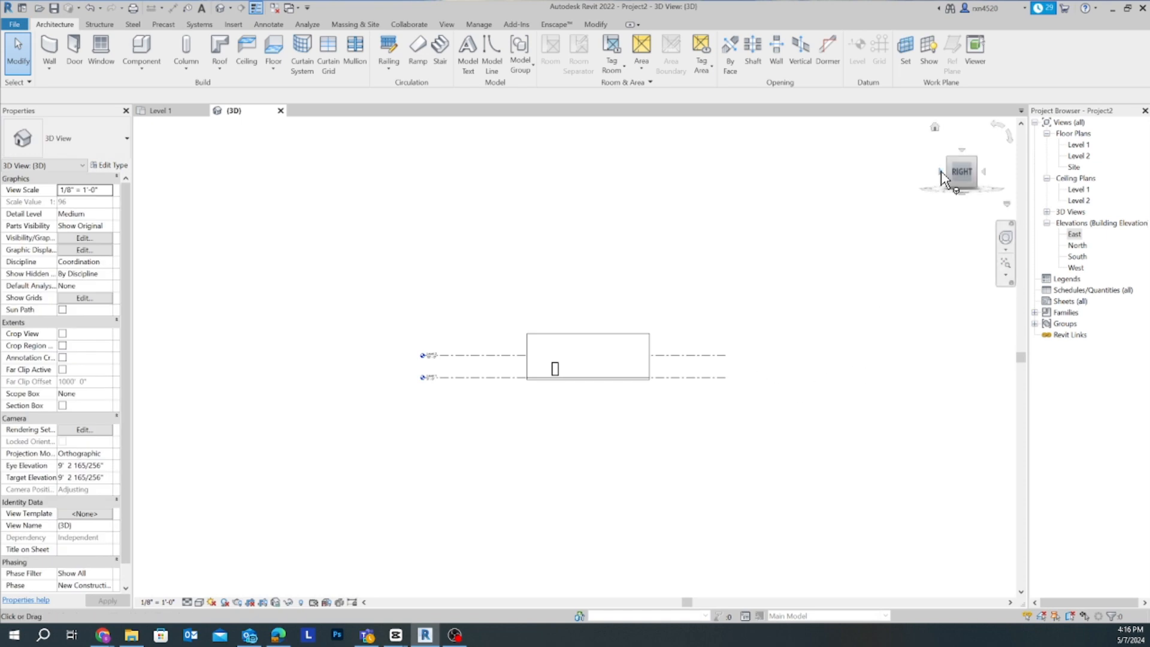
{"action": "left_click", "coordinate": [935, 127]}
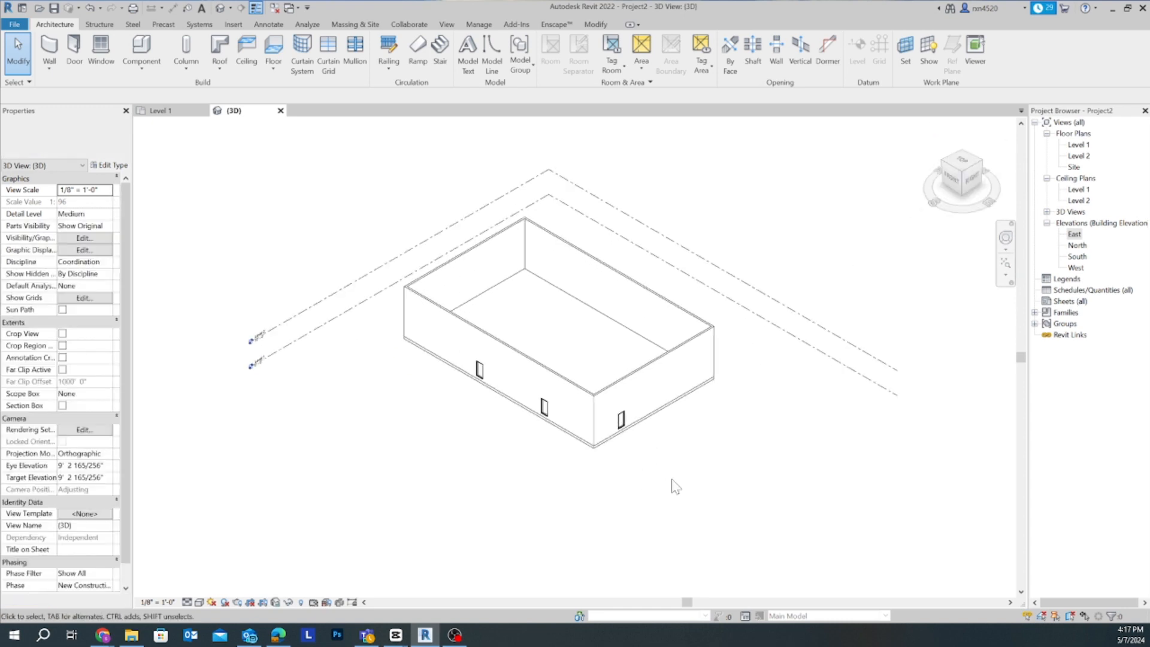